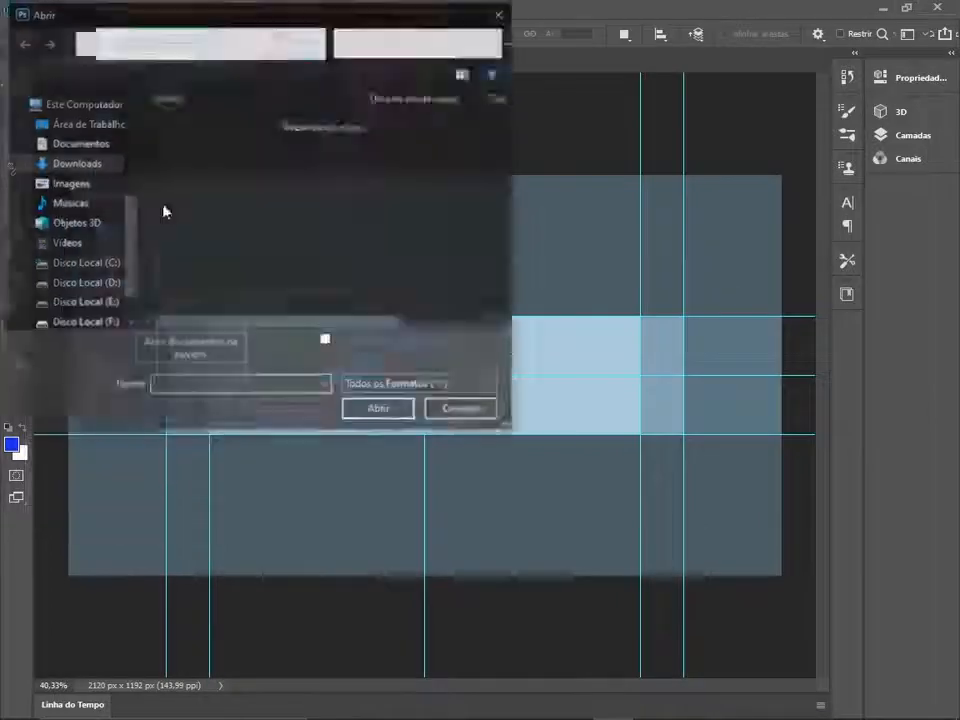
- Open the blue abstract image 7nbX9L.jpg from the project folder on the Desktop
click(58, 124)
double_click(295, 235)
click(425, 150)
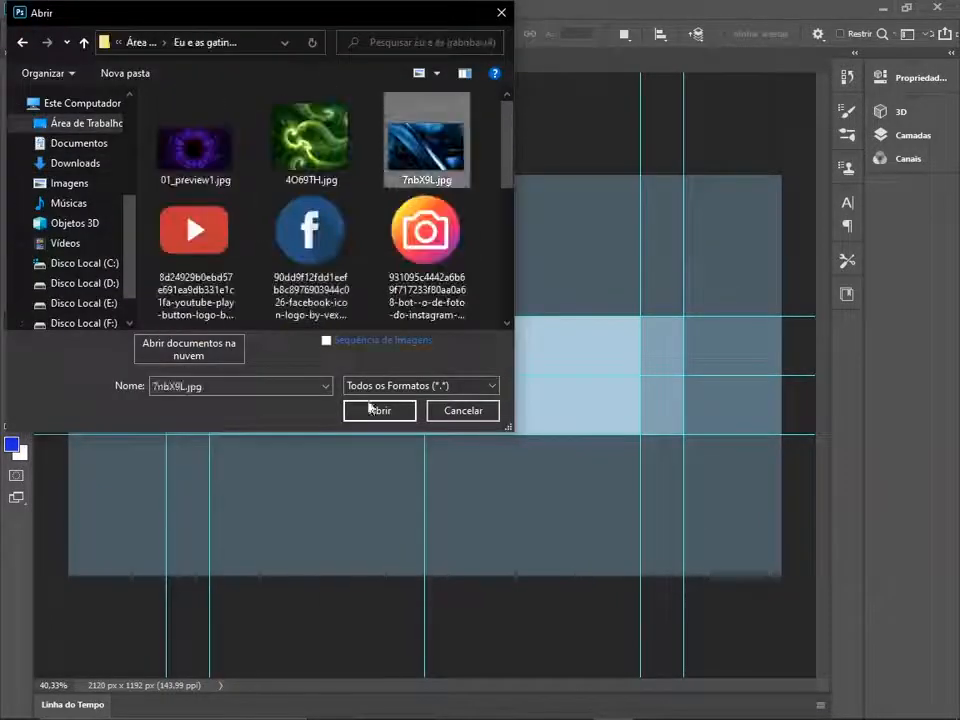
double_click(420, 140)
key(Return)
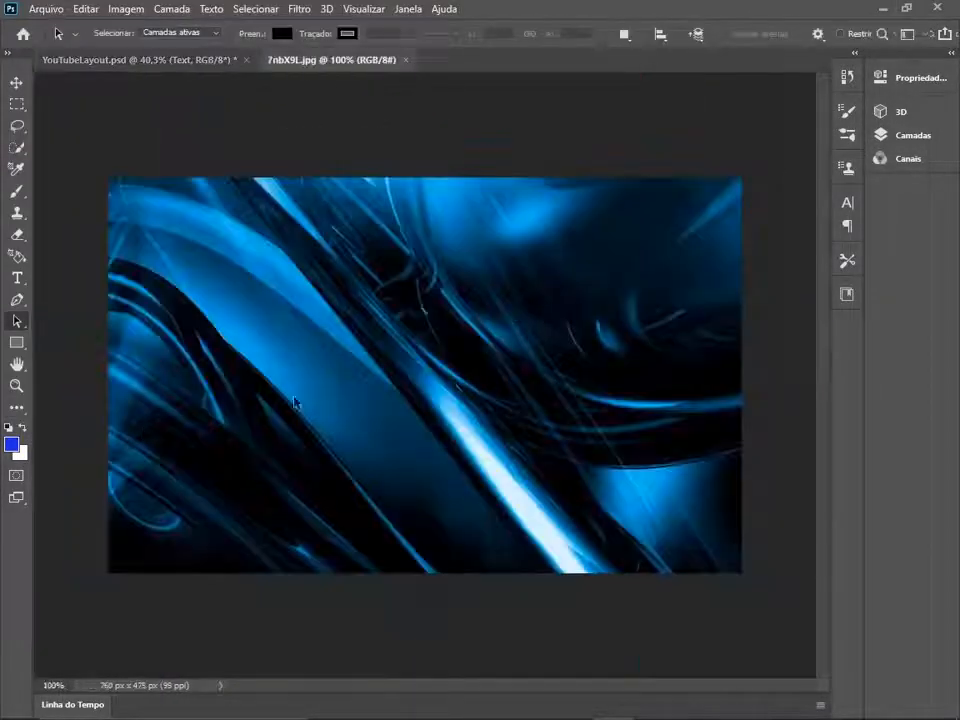
- Copy the whole blue abstract image and paste it into YouTubeLayout.psd
click(18, 105)
drag(91, 141, 842, 583)
click(89, 11)
click(130, 124)
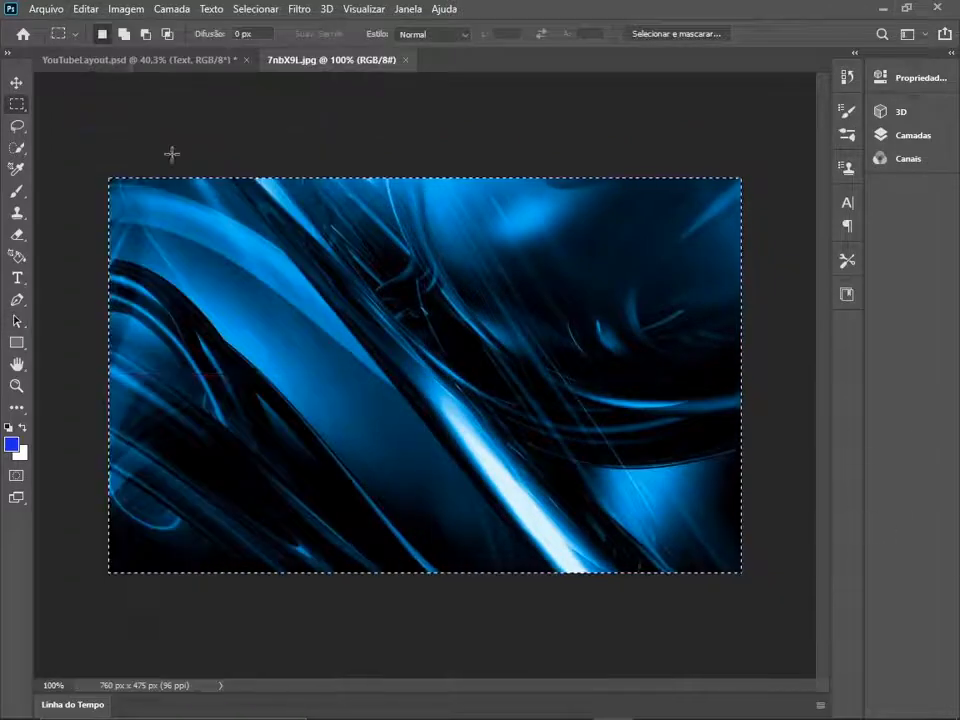
click(160, 60)
key(ctrl+v)
- Transform the pasted blue image to span the full canvas width and fill the 2120 x 350 banner strip between the horizontal guides
key(ctrl+t)
drag(554, 376, 781, 377)
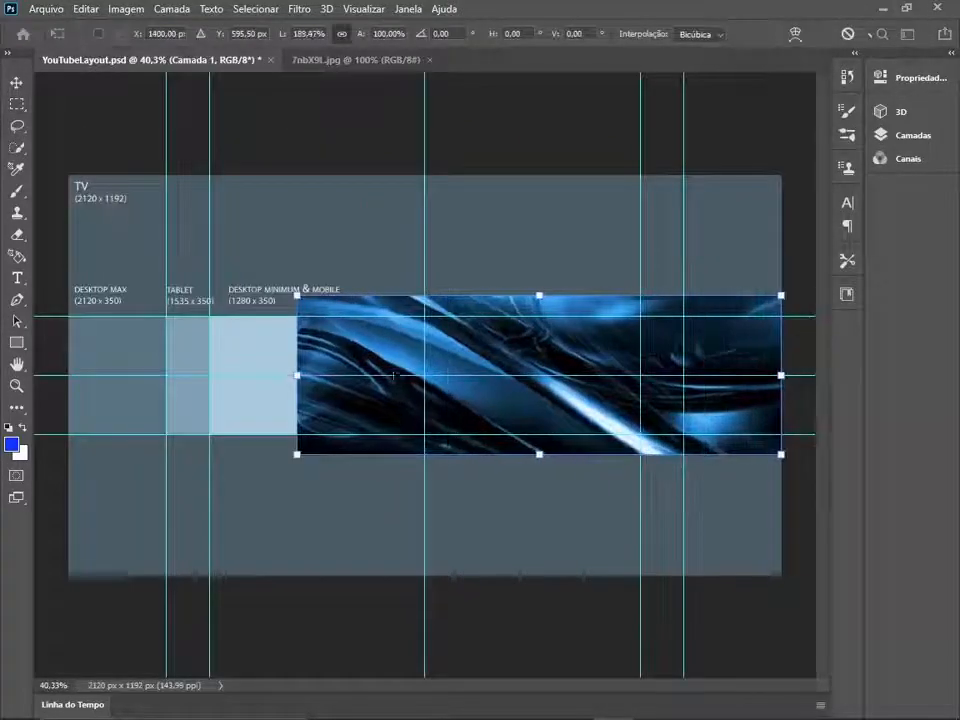
drag(297, 375, 58, 377)
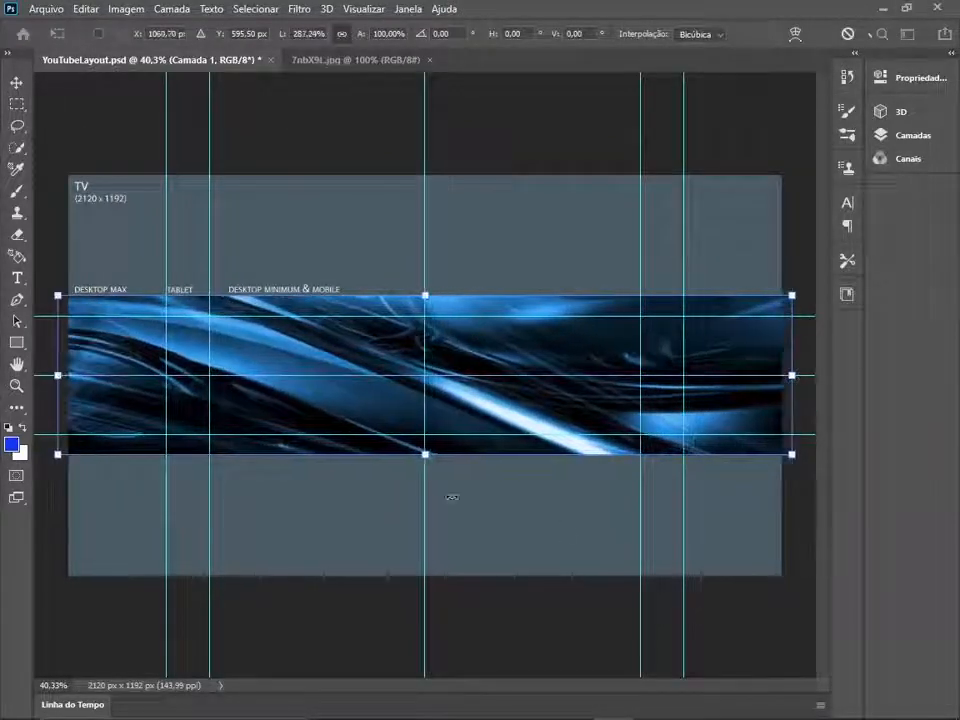
drag(419, 454, 424, 435)
drag(419, 295, 420, 317)
key(Return)
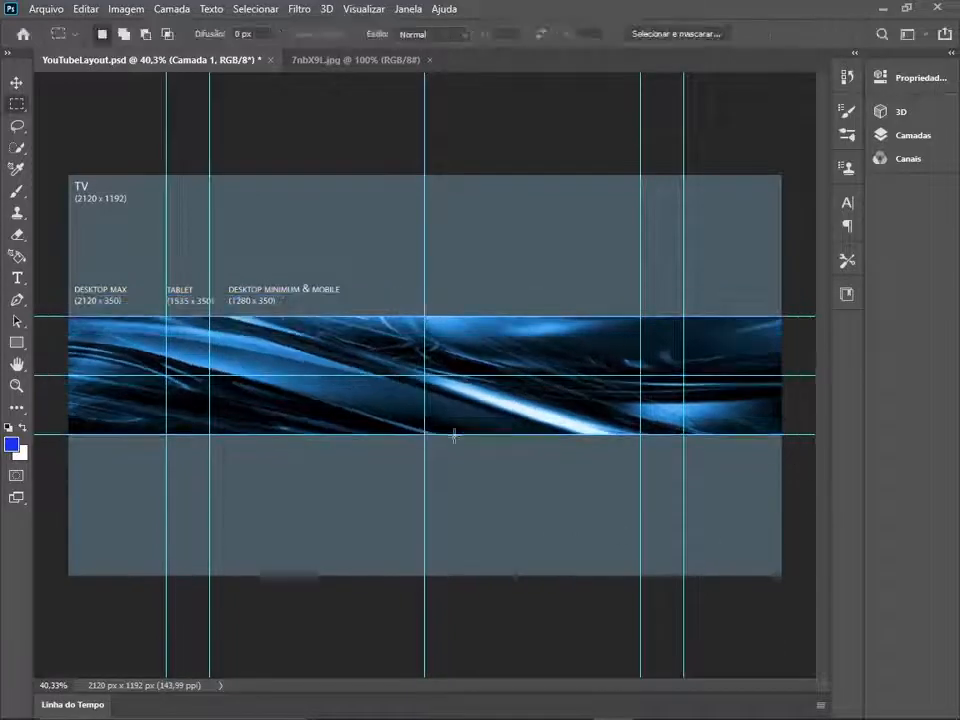
- Open the photo Sem título.jpg from the project folder
click(35, 10)
click(47, 37)
scroll(245, 234, down, 2)
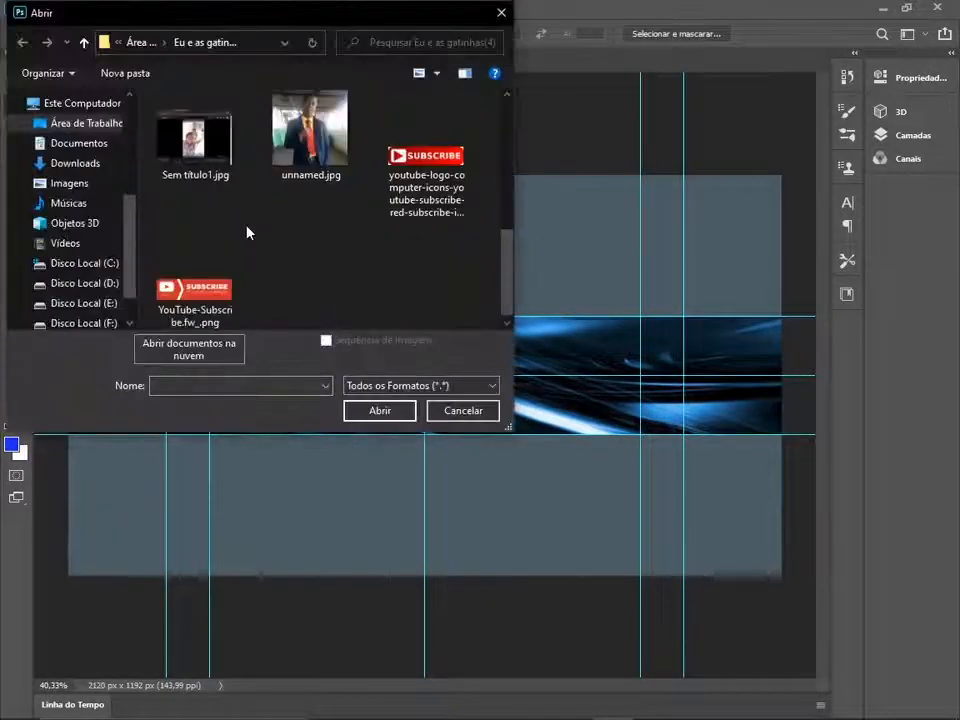
scroll(245, 234, up, 2)
click(432, 157)
double_click(432, 157)
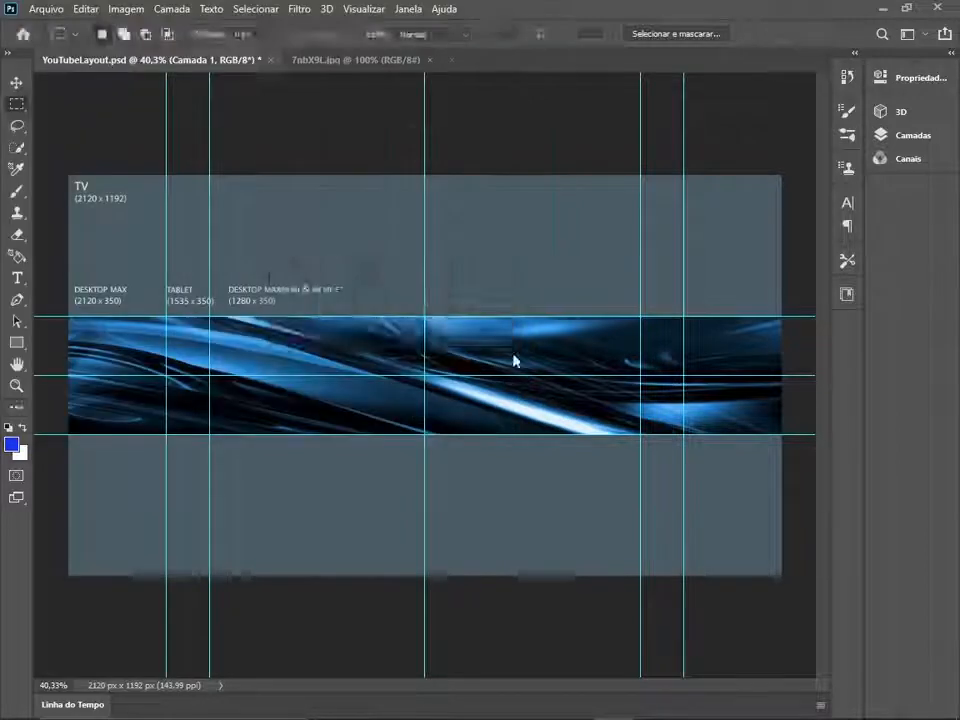
click(561, 325)
- Select the man in the white shirt with the Quick Selection tool, leaving out the woman and the window background
scroll(457, 357, up, 6)
mouse_move(441, 426)
mouse_down()
mouse_move(459, 315)
mouse_move(452, 342)
mouse_move(518, 476)
mouse_up()
click(16, 148)
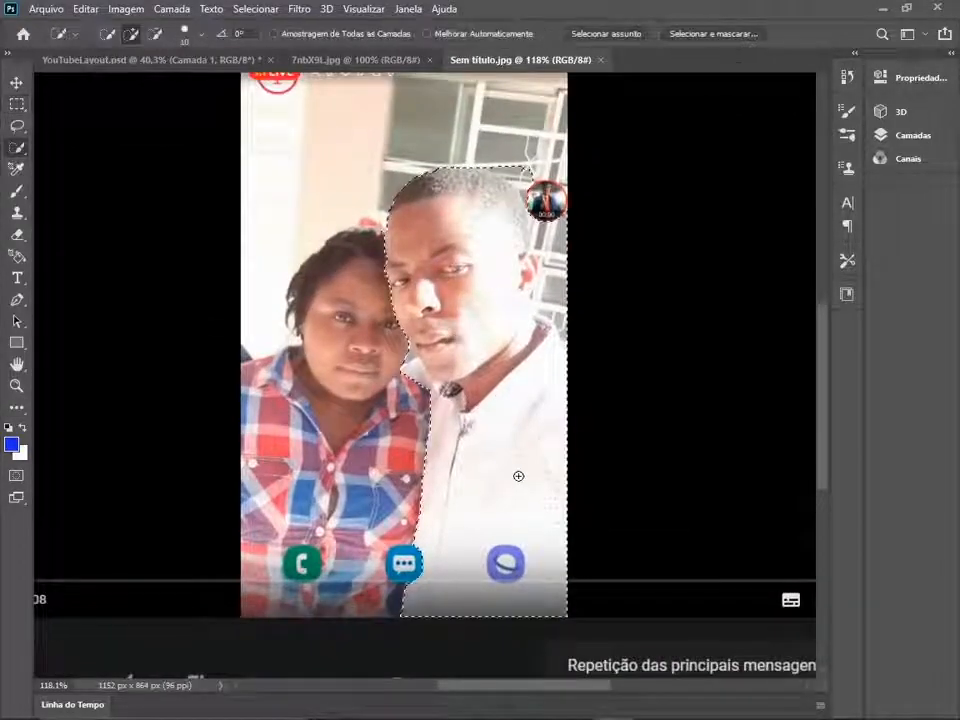
drag(555, 300, 555, 250)
click(527, 271)
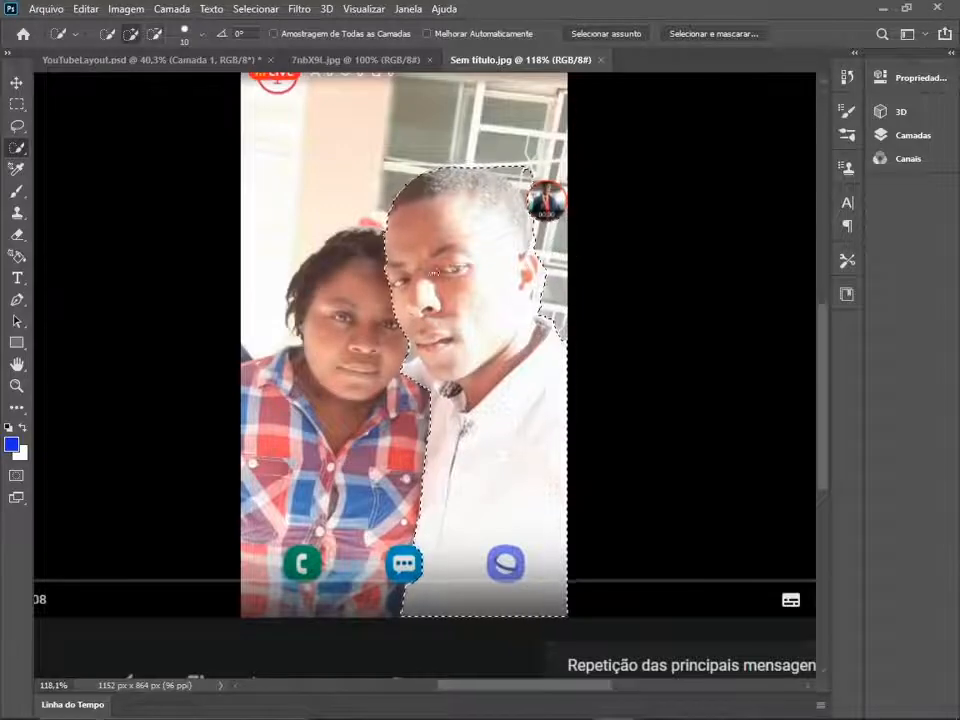
- Copy the selected man and paste him into YouTubeLayout.psd as a new layer
click(86, 9)
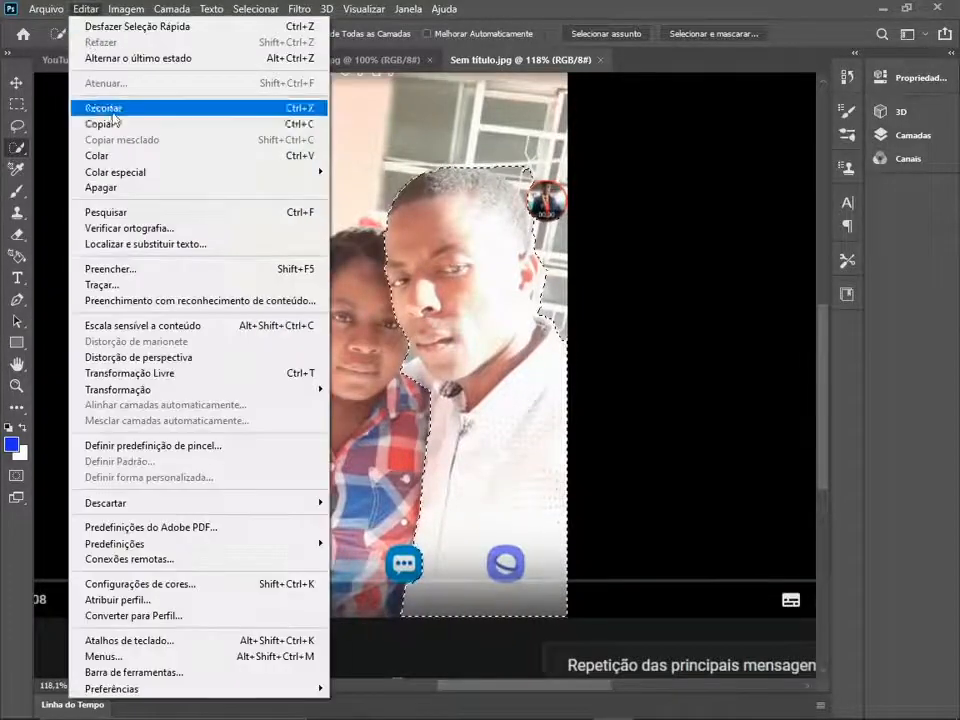
click(150, 122)
click(118, 60)
key(ctrl+v)
- Enlarge the pasted man with Free Transform so he spans most of the canvas height
key(ctrl+t)
drag(457, 297, 504, 182)
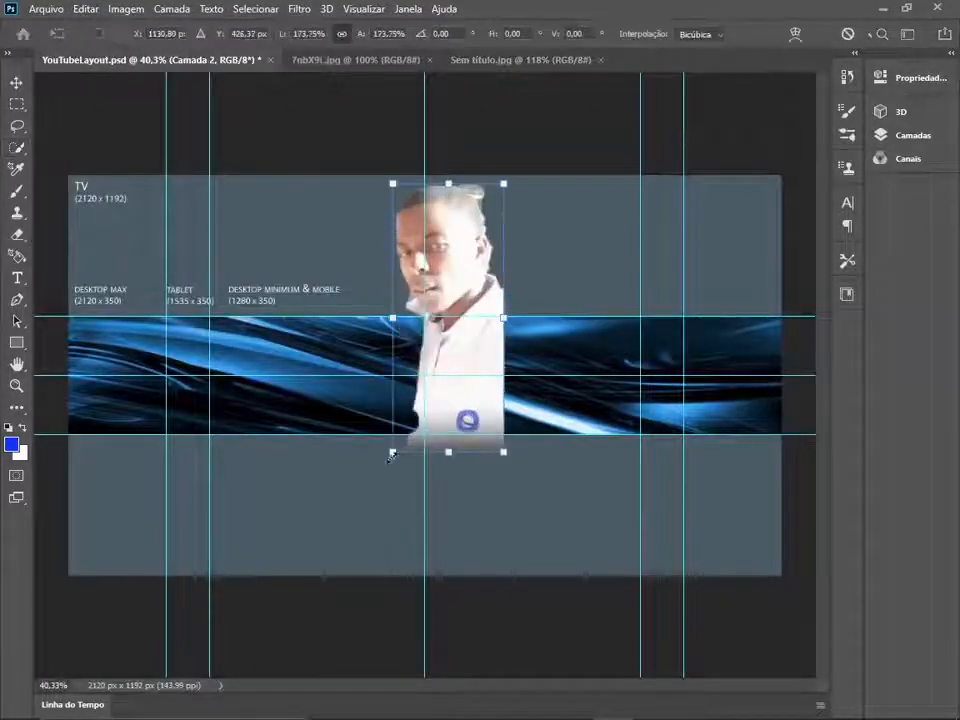
drag(392, 452, 349, 561)
key(Return)
- Erase a thin outline along the back of the man's head, ear and neck with the 11 px Eraser
scroll(473, 385, up, 5)
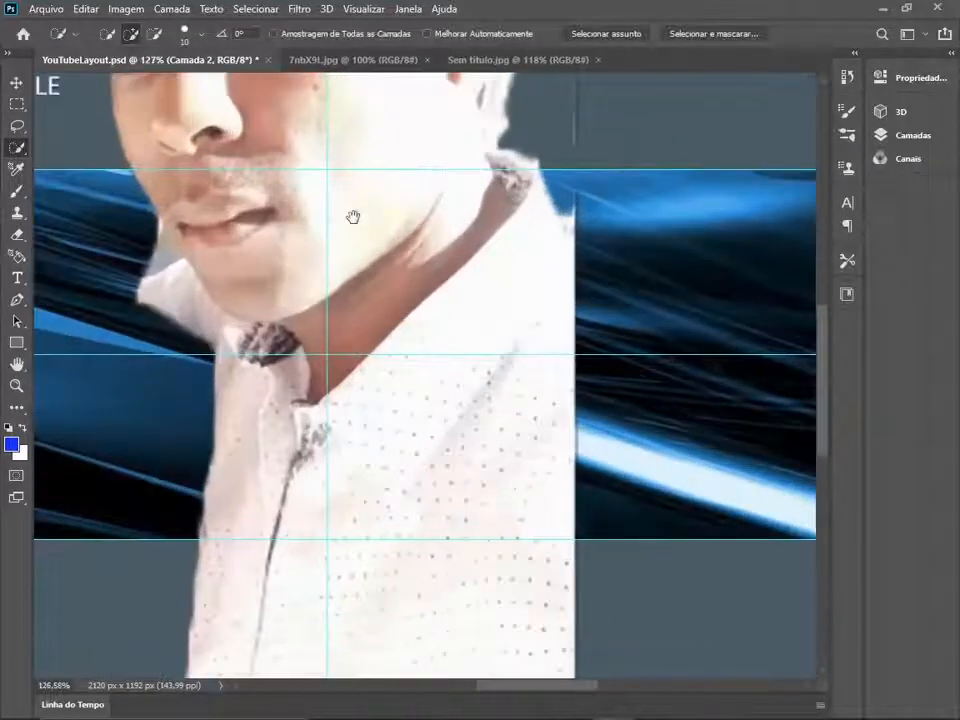
scroll(454, 347, up, 4)
key(e)
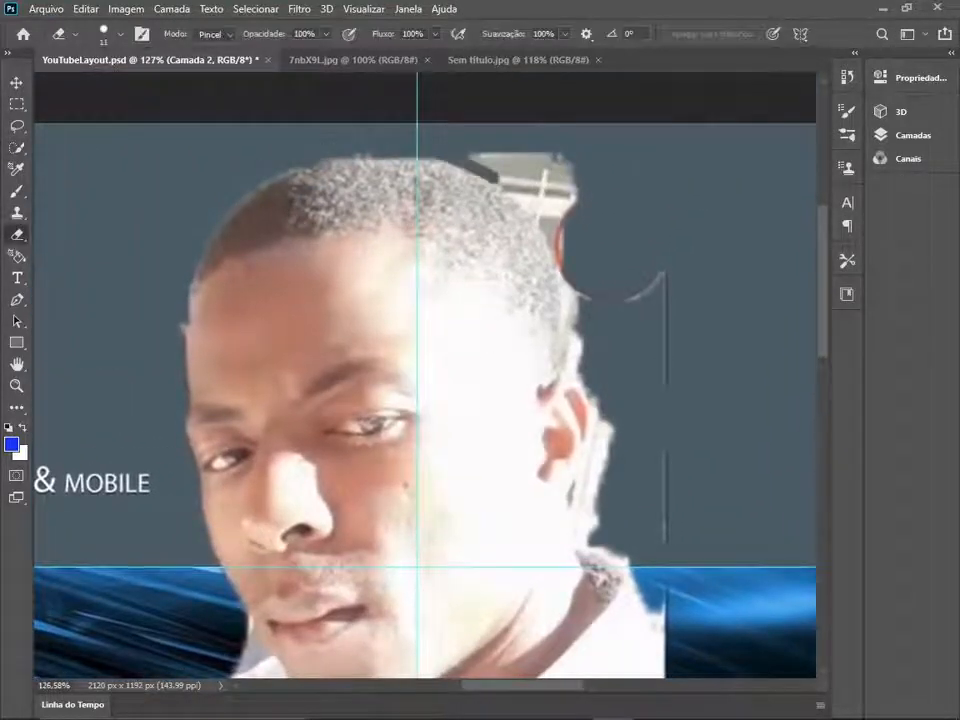
drag(465, 158, 553, 262)
drag(576, 378, 602, 445)
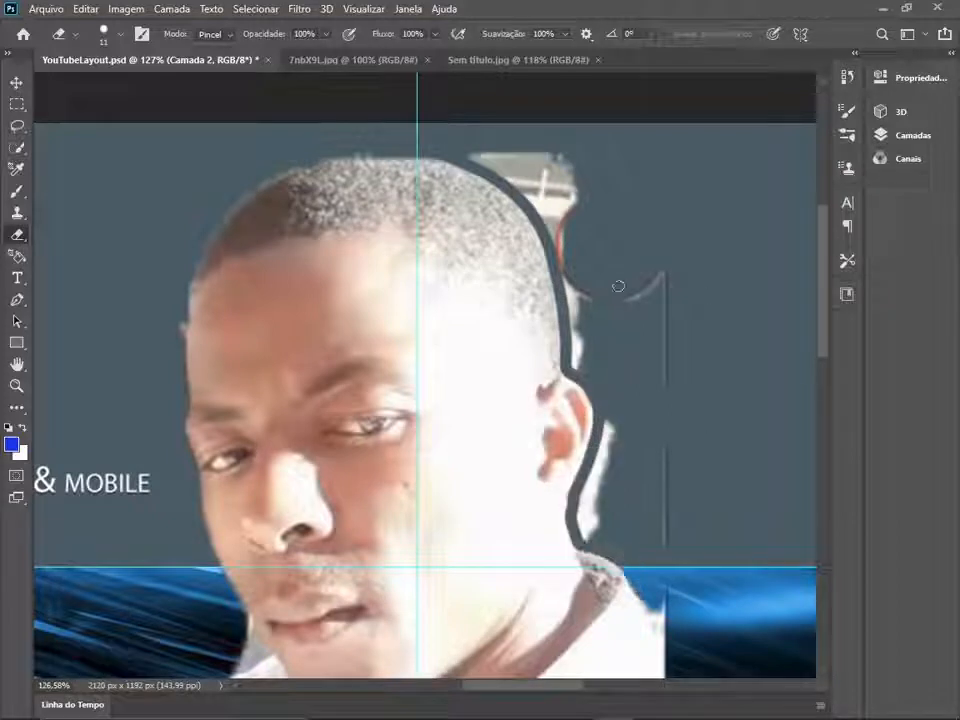
- Set the Eraser size to 50 px and remove the leftover background behind the man's head and neck
click(120, 34)
click(120, 88)
mouse_move(494, 152)
mouse_down()
mouse_move(586, 268)
mouse_move(600, 354)
mouse_up()
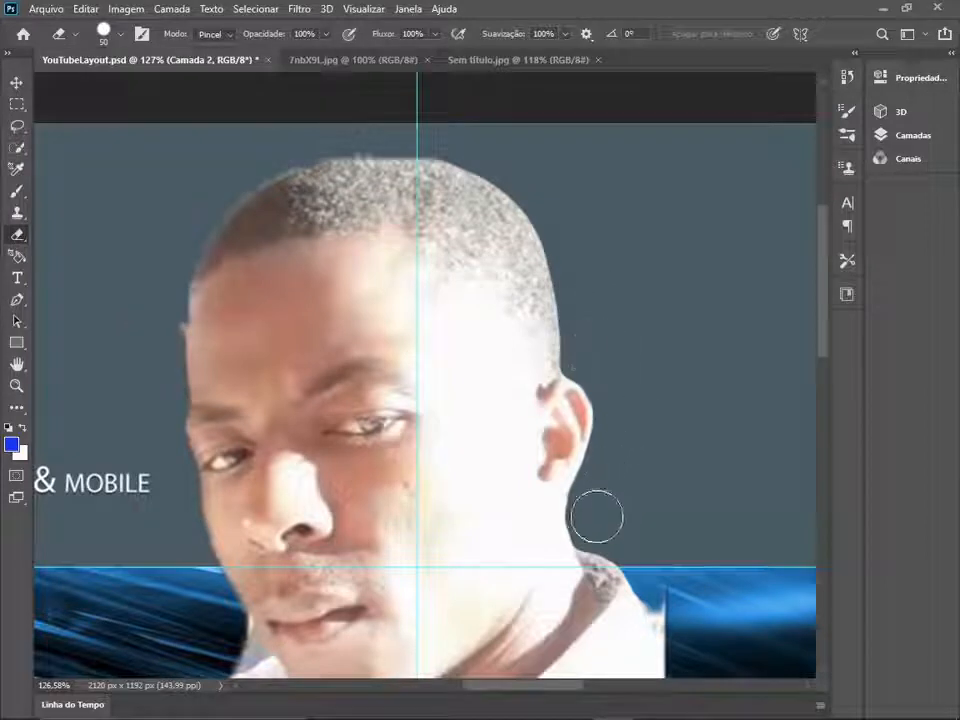
- Reduce the Eraser size to 10 px and touch up the edge around the man's ear
click(120, 34)
click(103, 88)
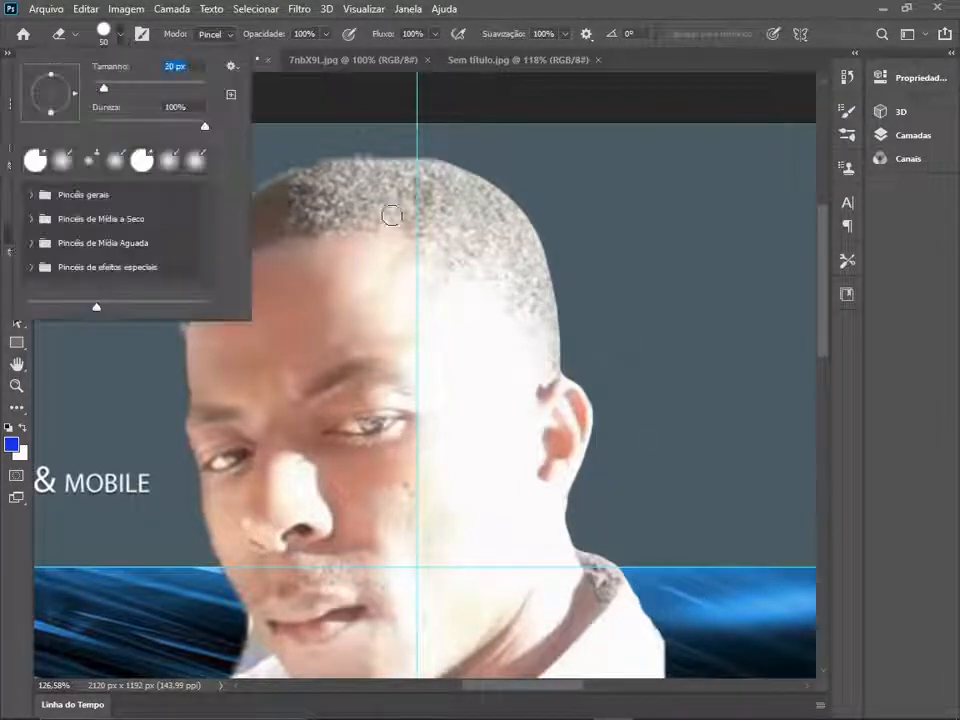
click(557, 168)
click(120, 34)
click(98, 88)
click(564, 373)
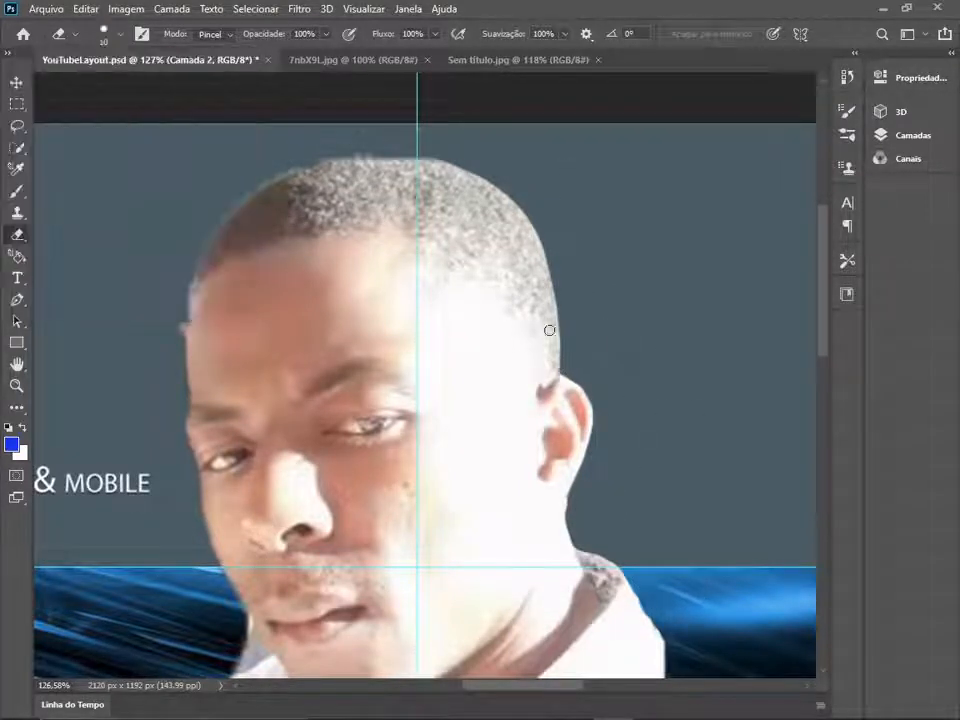
scroll(549, 330, up, 4)
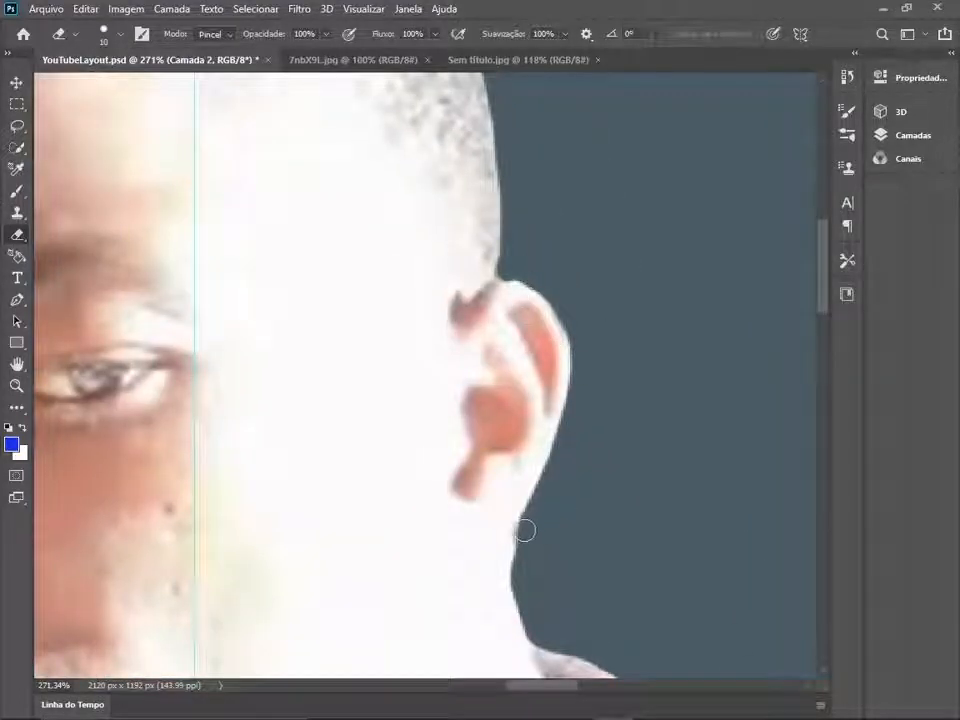
- Erase the background fringe along the man's forehead, cheek and jaw on the other side of the face
scroll(523, 551, down, 5)
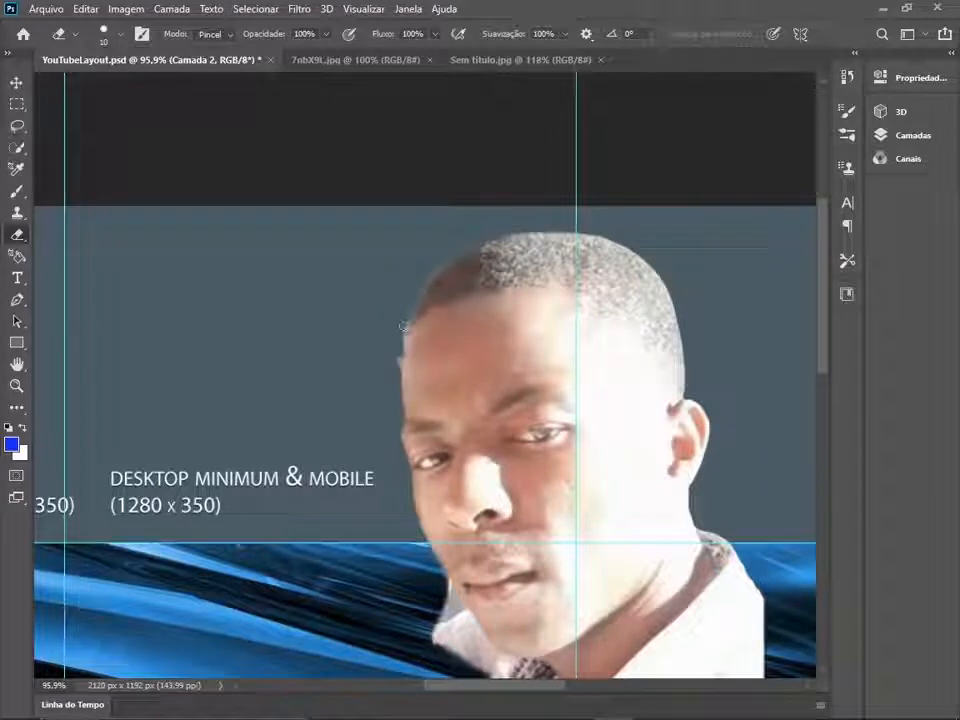
drag(537, 452, 512, 173)
mouse_move(412, 328)
mouse_down()
mouse_move(412, 407)
mouse_move(371, 444)
mouse_move(264, 461)
mouse_move(418, 362)
mouse_move(319, 584)
mouse_move(547, 678)
mouse_up()
scroll(422, 407, up, 7)
drag(311, 107, 419, 417)
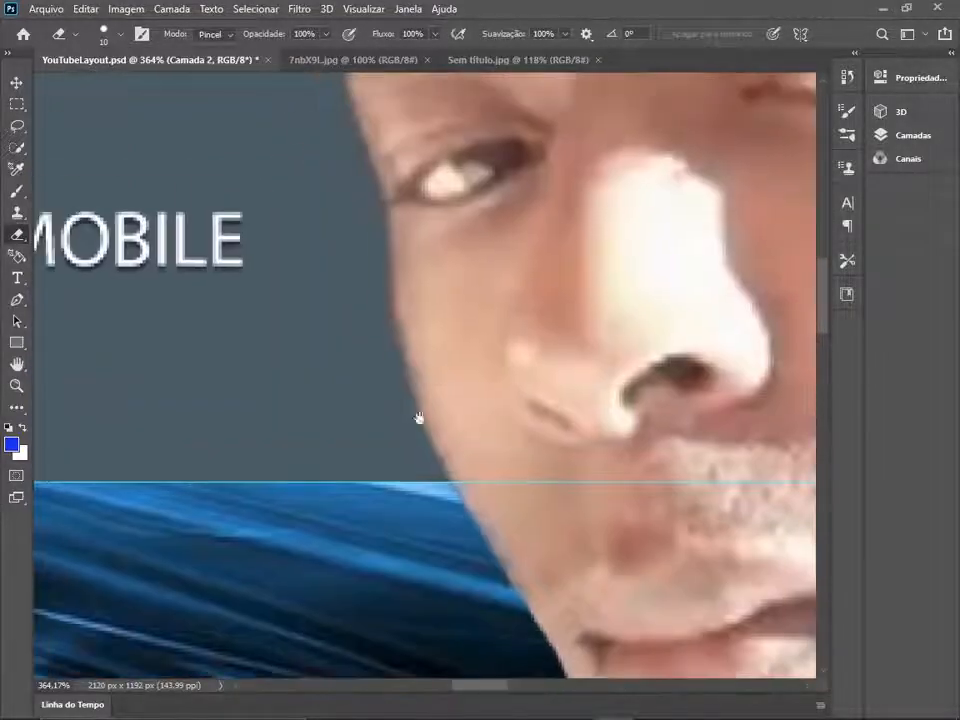
- Set the Eraser size to 40 px and trim the front edge of the man's shirt, smoothing the notch near the hem
scroll(386, 380, down, 8)
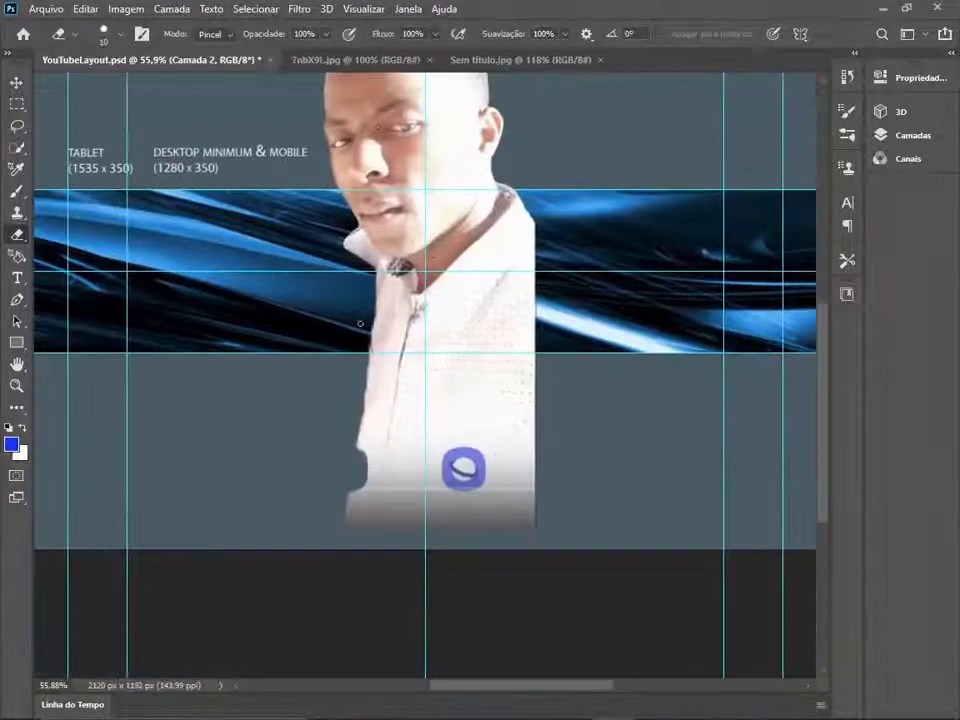
scroll(360, 323, up, 4)
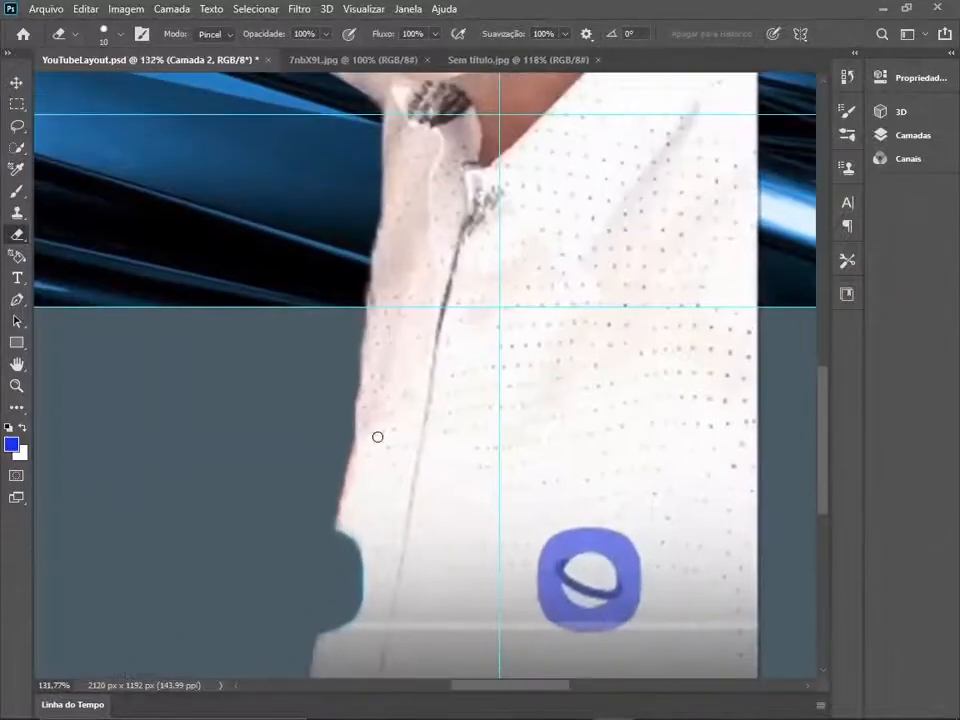
click(108, 36)
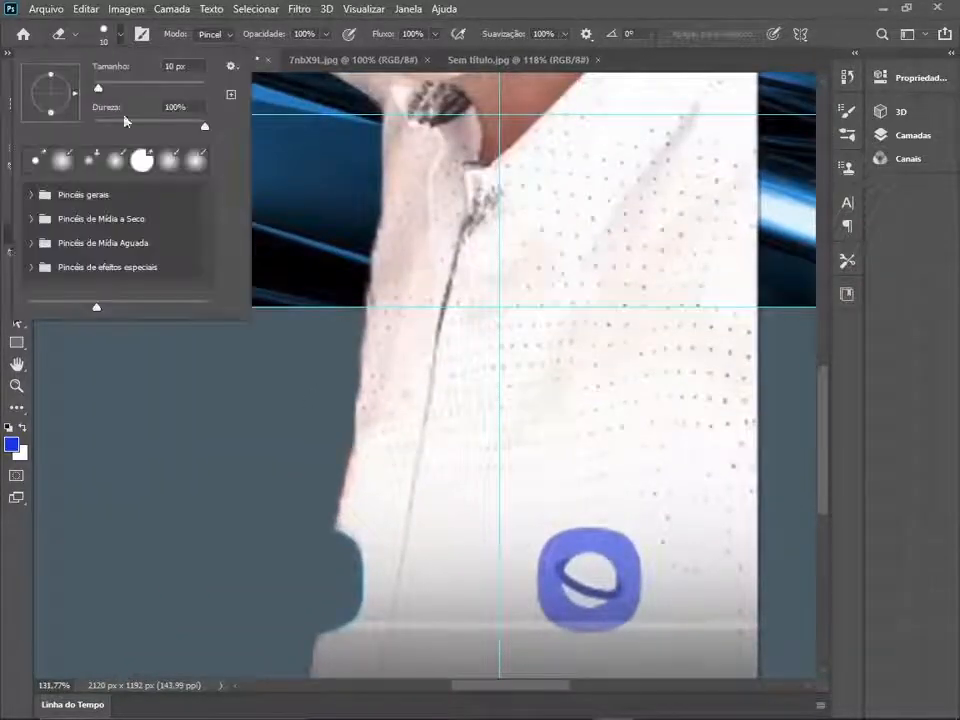
click(142, 160)
click(216, 462)
drag(363, 138, 365, 250)
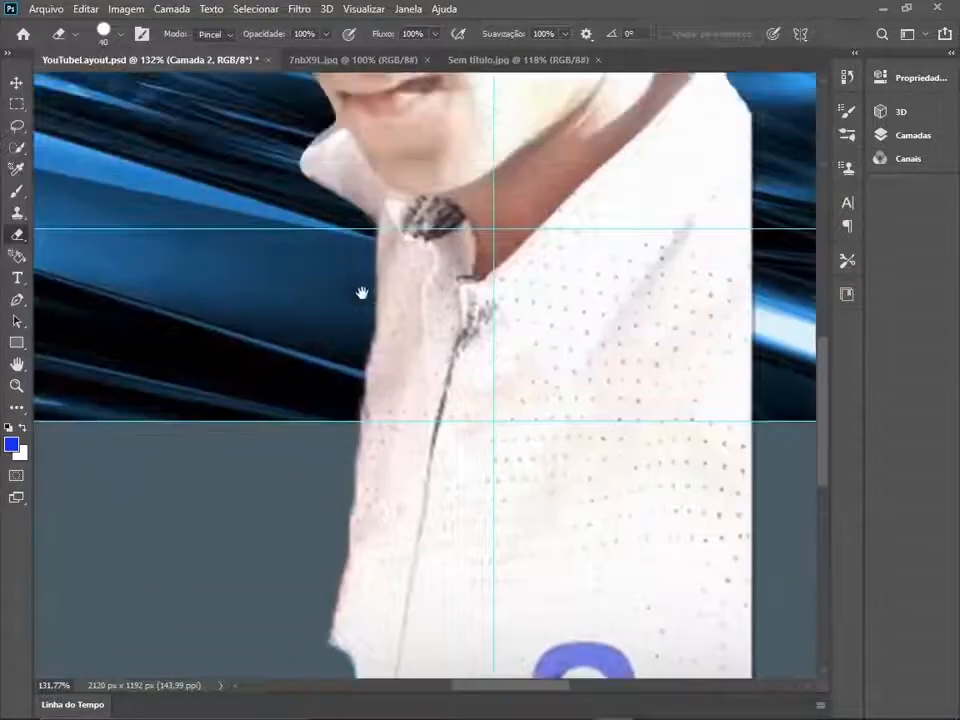
mouse_move(350, 501)
mouse_down()
mouse_move(394, 617)
mouse_move(364, 705)
mouse_move(348, 640)
mouse_up()
drag(500, 516, 504, 285)
drag(374, 404, 354, 673)
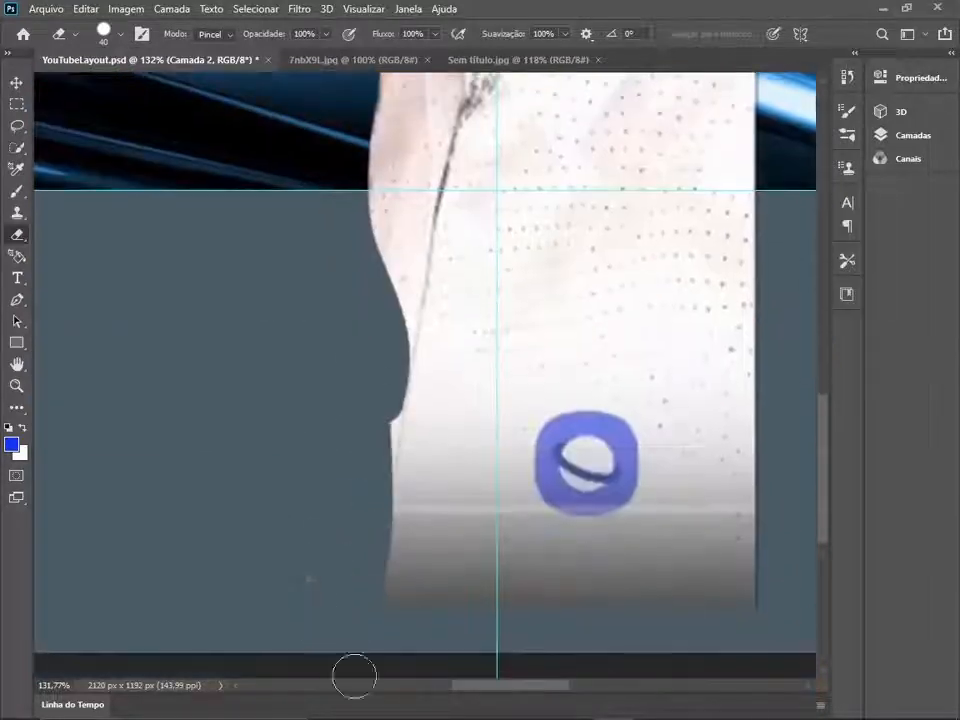
- Erase the faded grey band along the bottom of the man's shirt and straighten the lower corner
mouse_move(752, 541)
mouse_down()
mouse_move(521, 540)
mouse_move(872, 594)
mouse_up()
drag(400, 566, 723, 603)
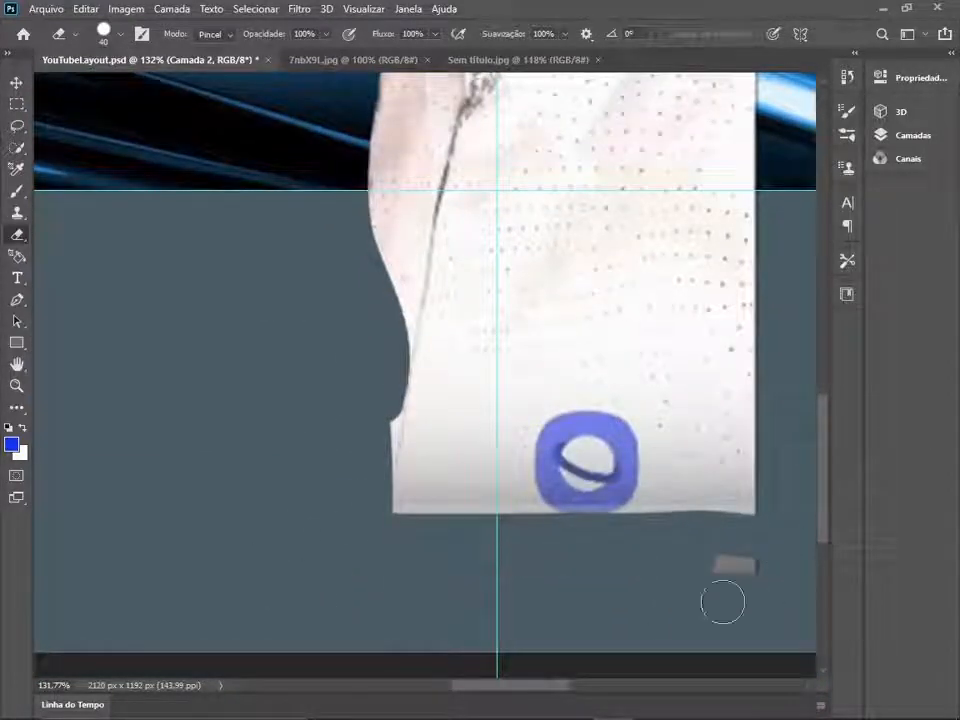
drag(769, 527, 363, 545)
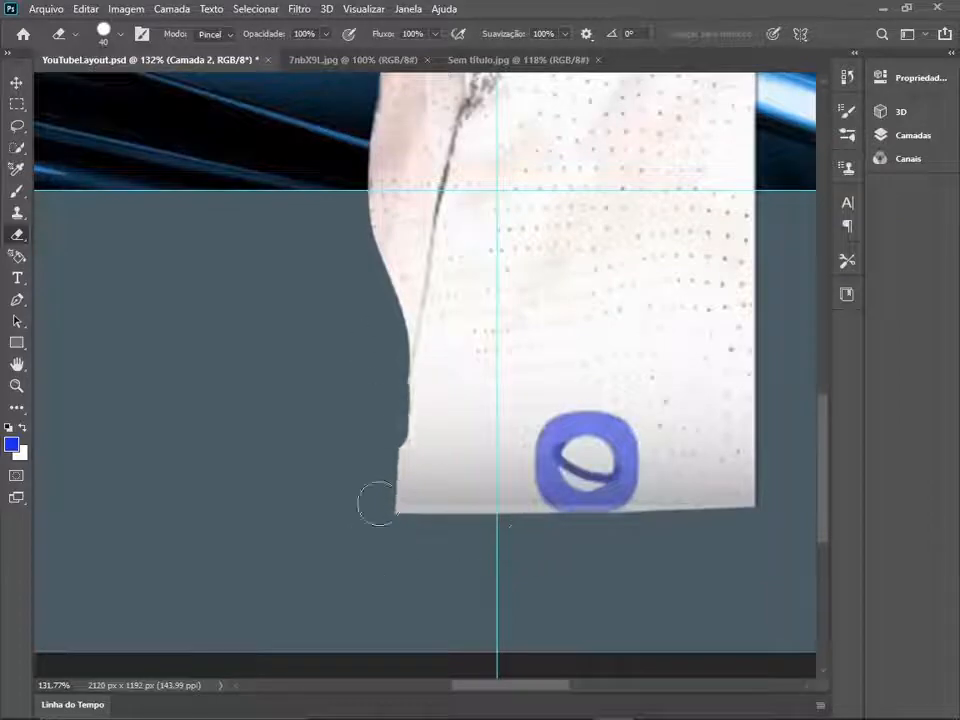
scroll(499, 377, down, 8)
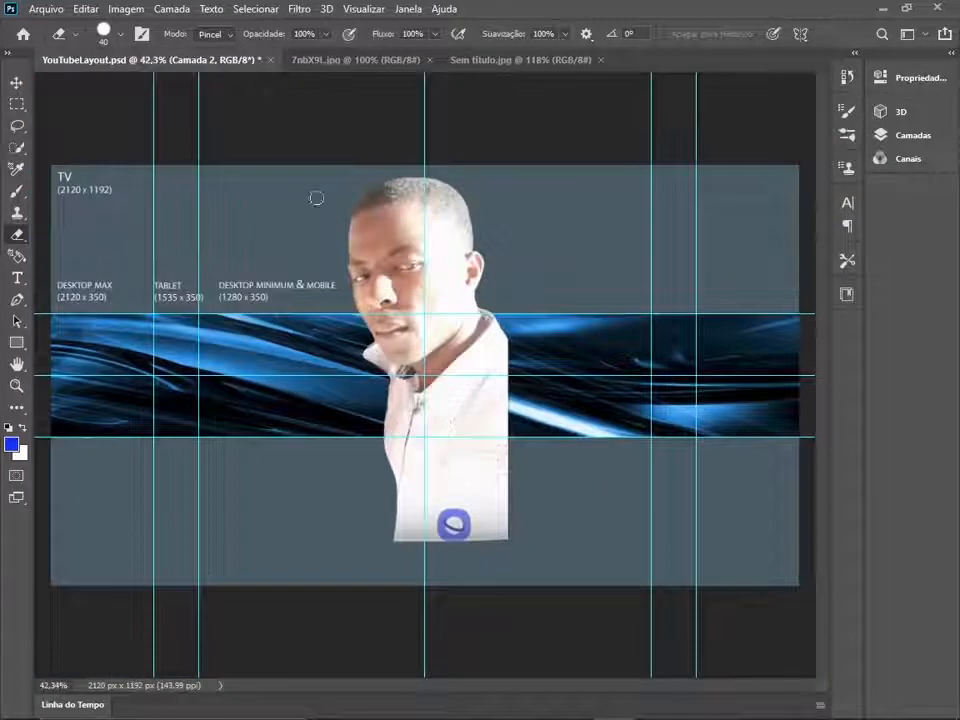
- Apply Brightness/Contrast to the man's layer with brightness -43 and contrast 99
click(128, 8)
mouse_move(141, 47)
click(370, 47)
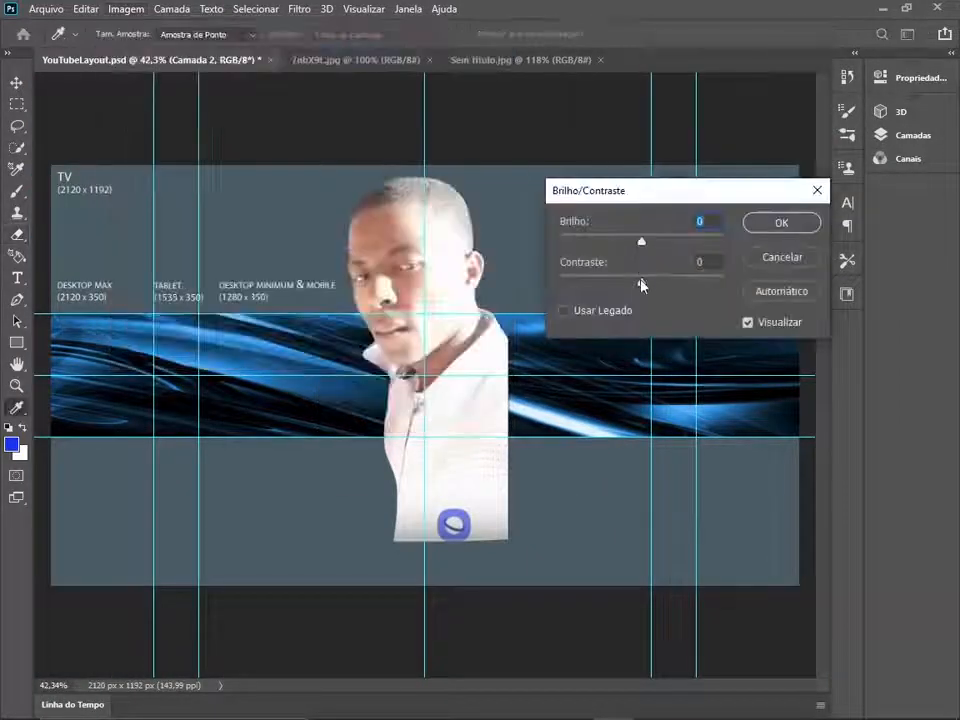
drag(641, 284, 689, 286)
drag(641, 242, 619, 243)
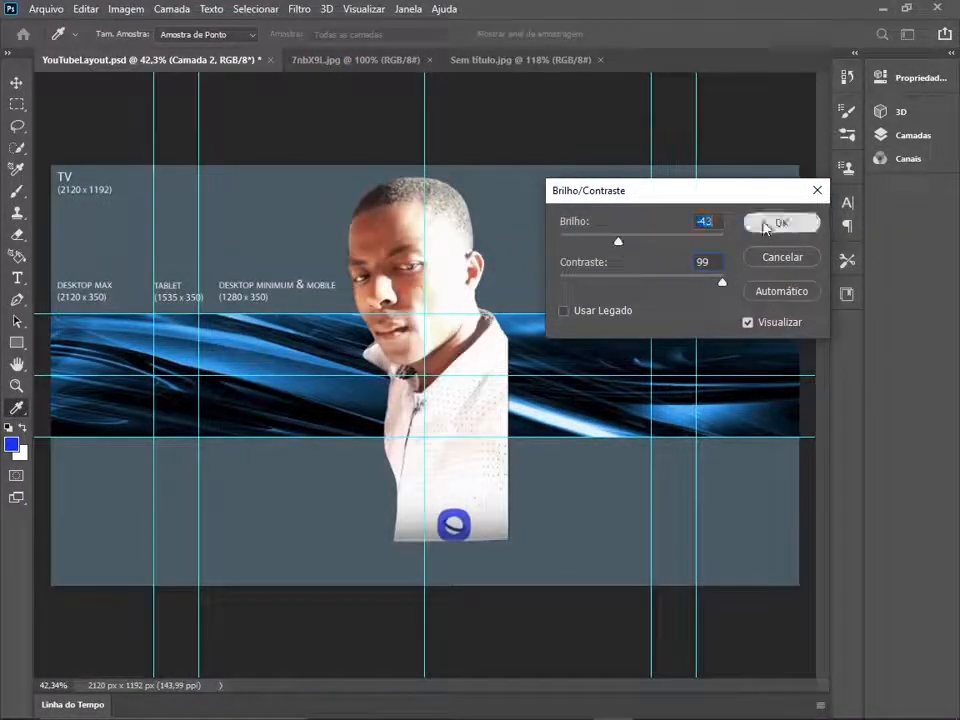
click(766, 229)
- Transform the man's cutout to fit the banner strip's right end, between the outermost vertical guide and the canvas edge
key(ctrl+t)
drag(425, 176, 425, 314)
drag(425, 540, 425, 437)
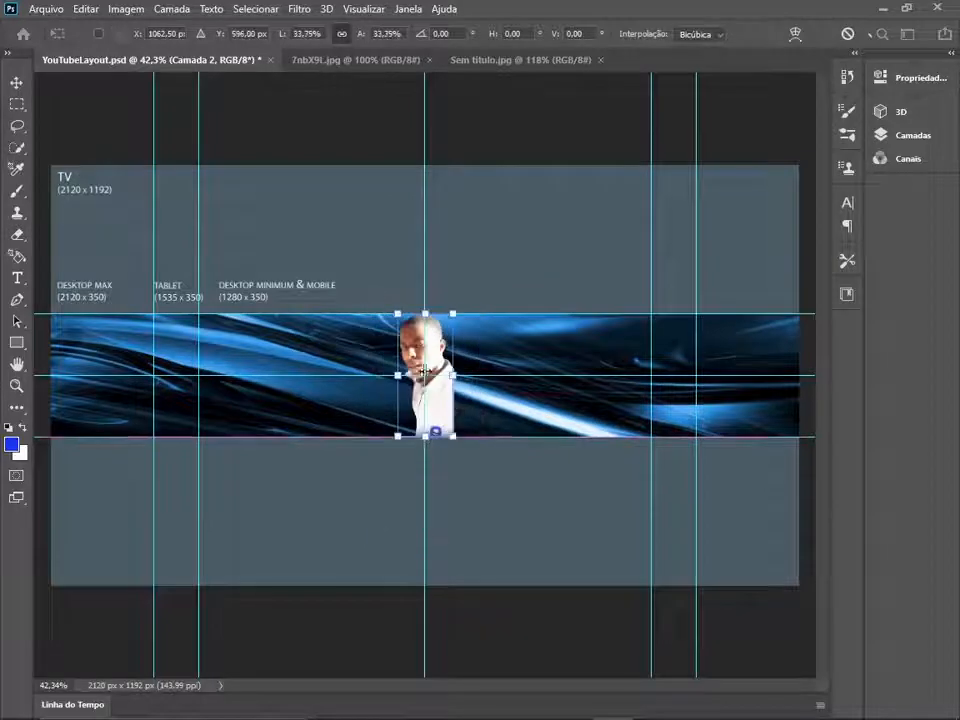
drag(432, 393, 779, 388)
drag(772, 432, 775, 438)
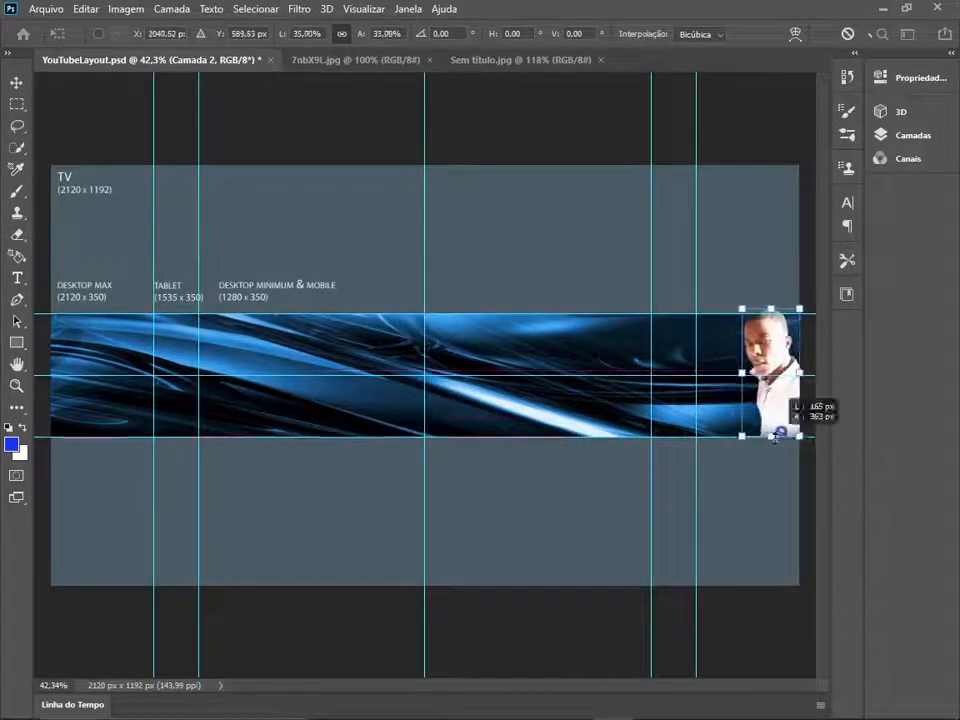
drag(771, 309, 770, 314)
drag(742, 376, 697, 379)
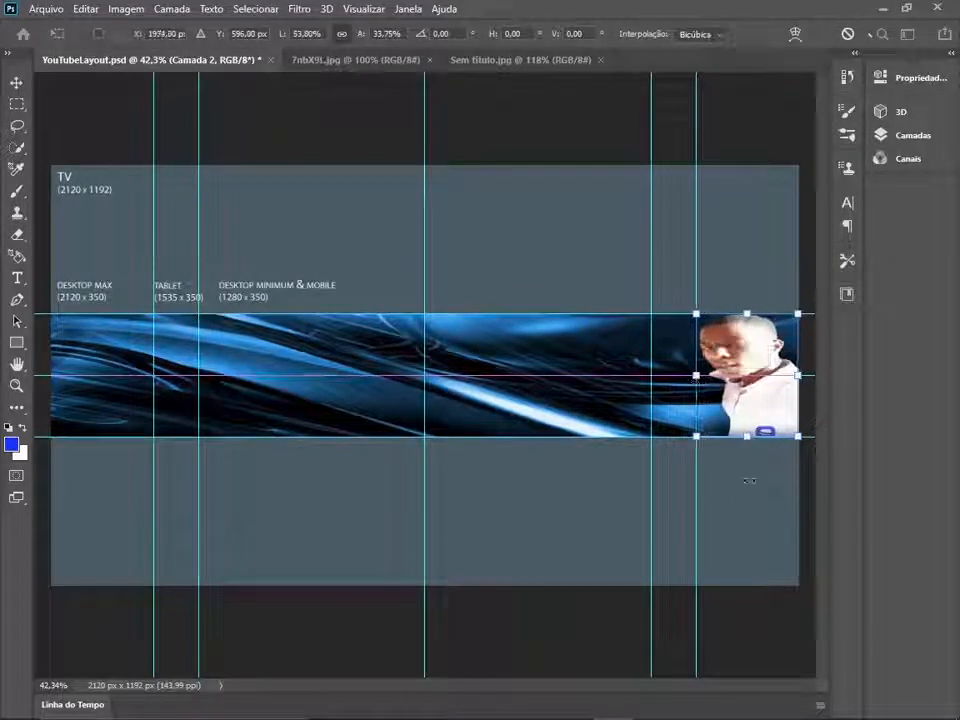
key(Return)
- Add Inner Shadow and Drop Shadow layer styles to the man's cutout at the banner's right end
key(e)
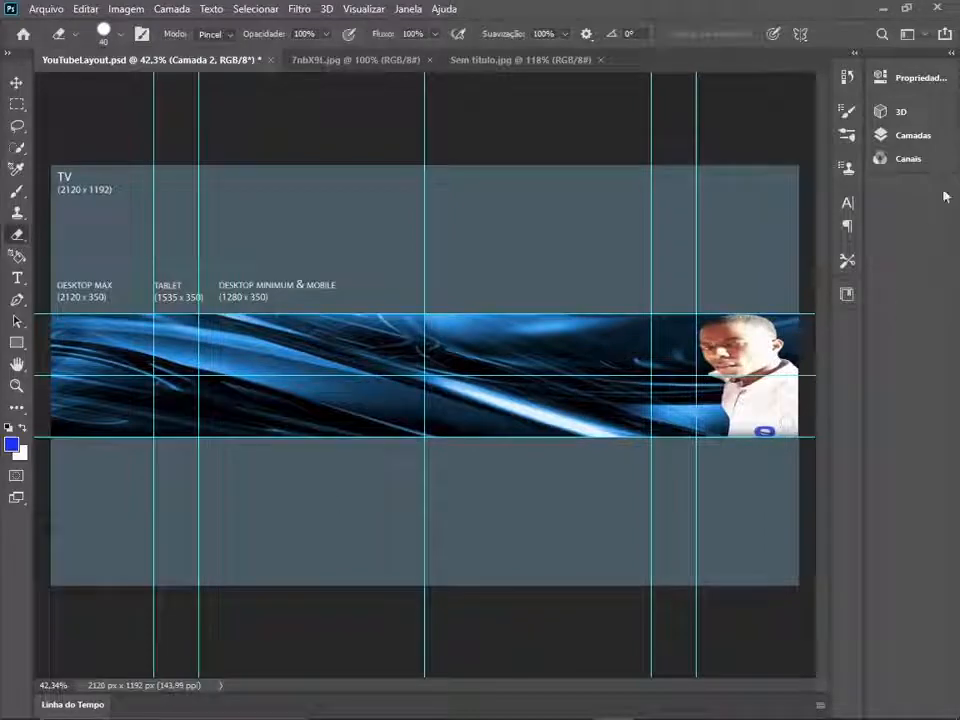
click(951, 54)
click(951, 54)
scroll(643, 411, up, 8)
drag(649, 353, 98, 368)
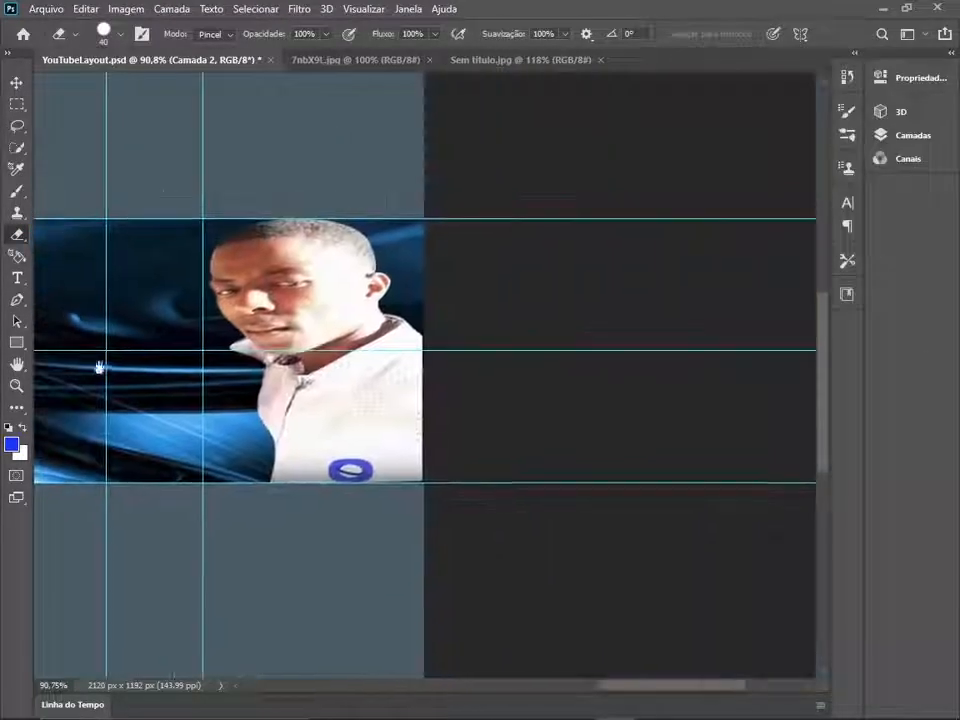
click(951, 54)
right_click(794, 501)
click(660, 39)
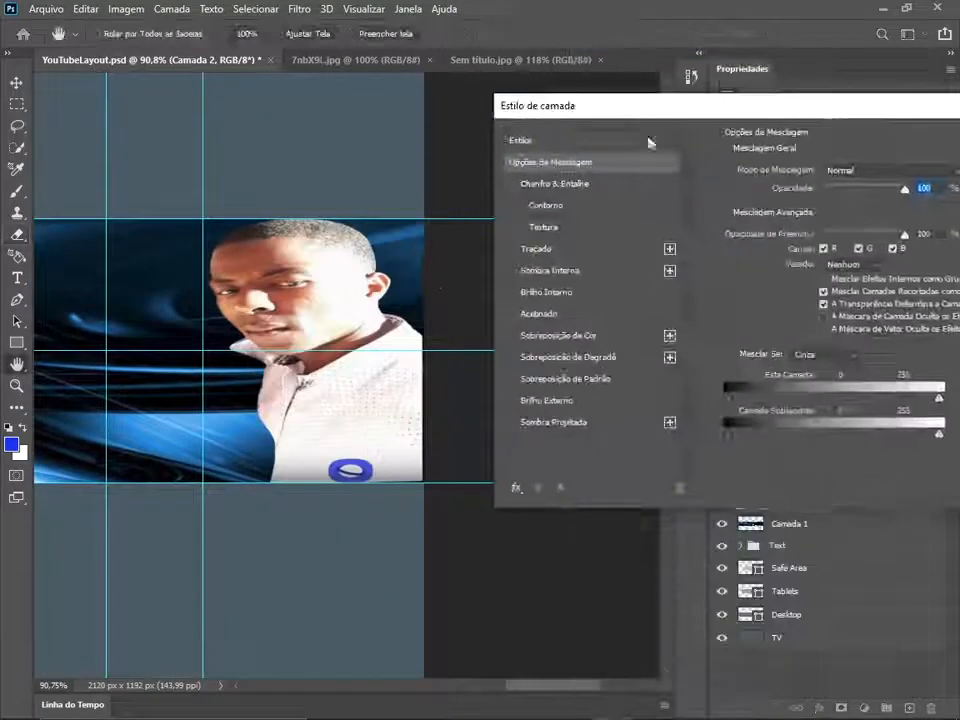
click(513, 422)
click(513, 400)
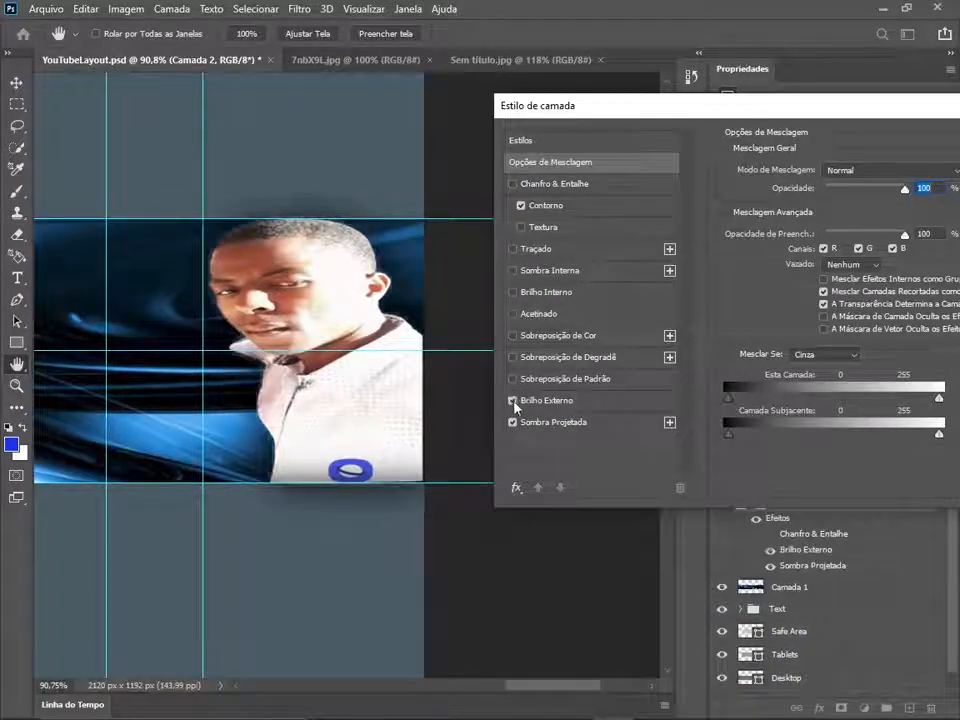
click(513, 270)
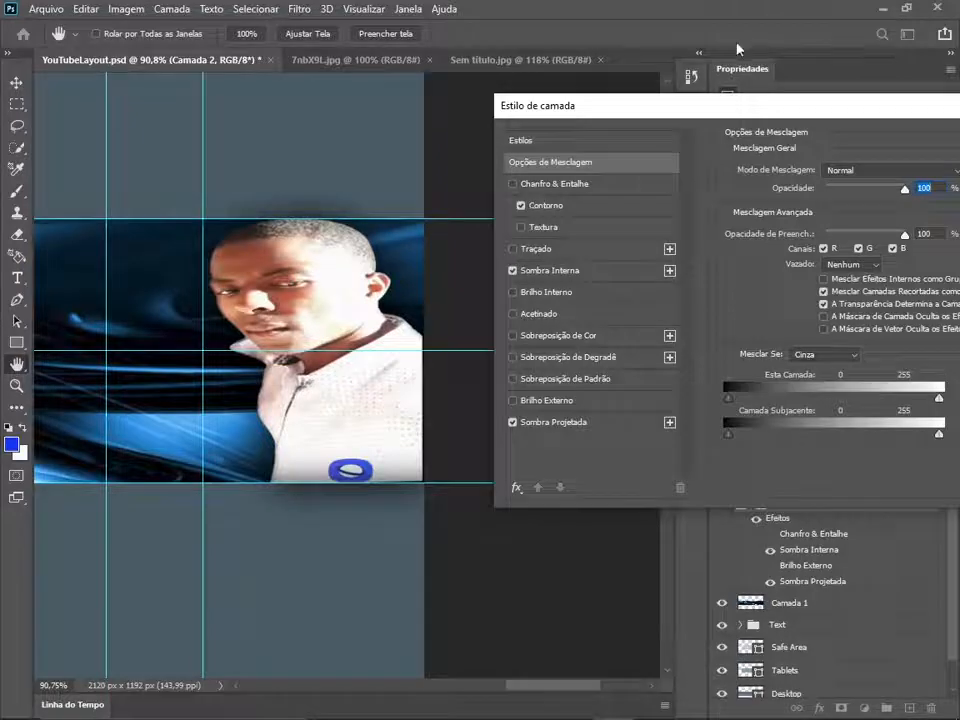
drag(773, 108, 390, 139)
click(724, 169)
scroll(332, 371, down, 7)
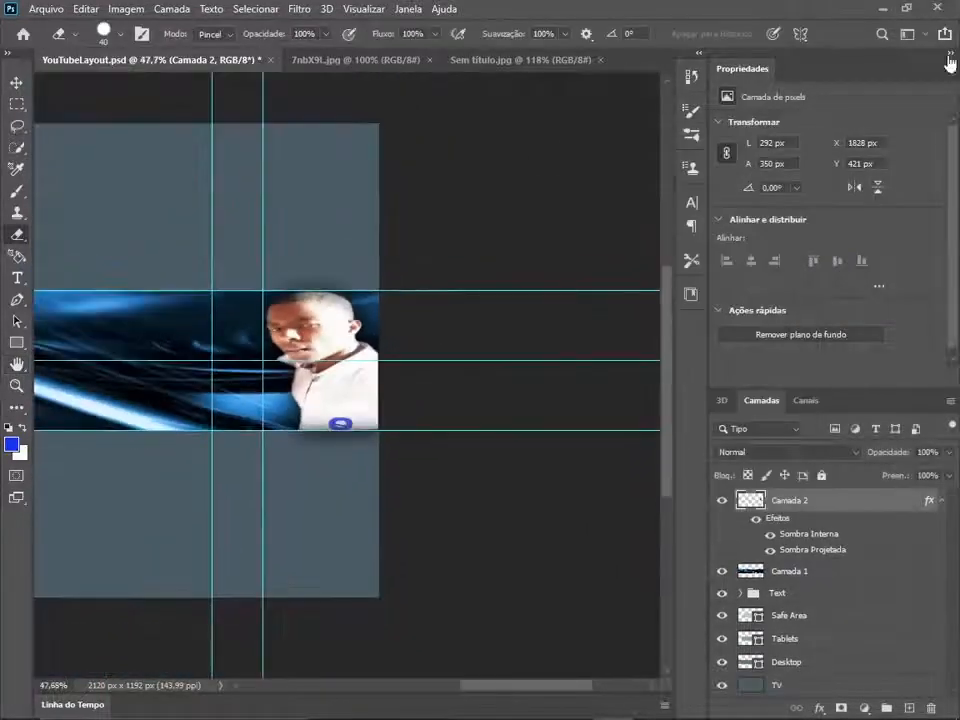
click(950, 54)
- Open the photo unnamed.jpg, leaving it as is without colour management
scroll(435, 366, down, 1)
click(52, 10)
click(62, 43)
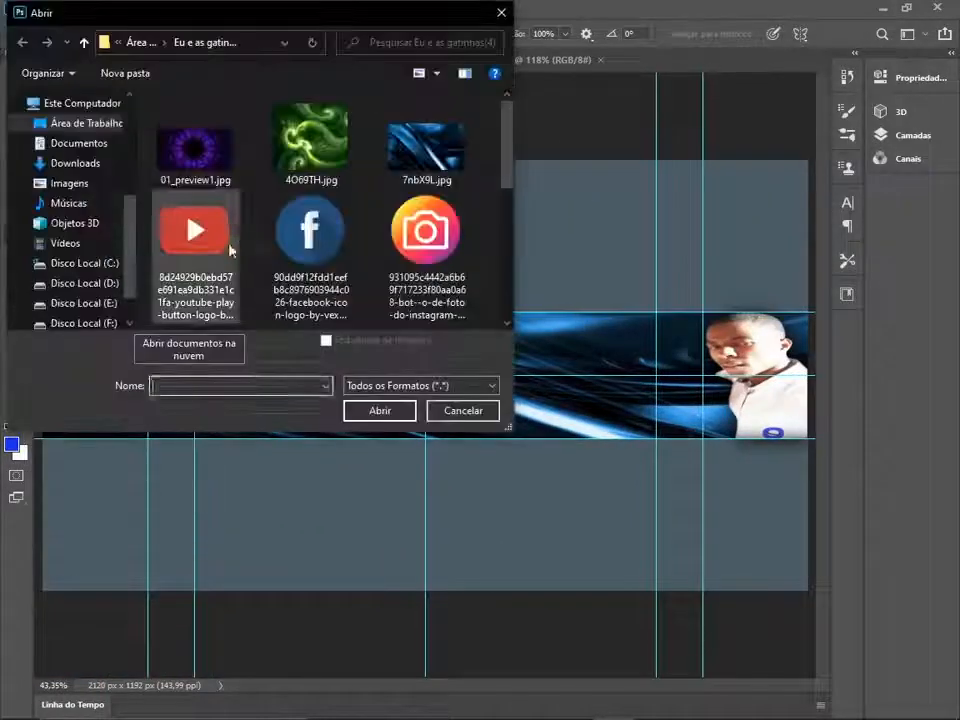
scroll(258, 246, down, 5)
scroll(290, 250, up, 2)
double_click(300, 256)
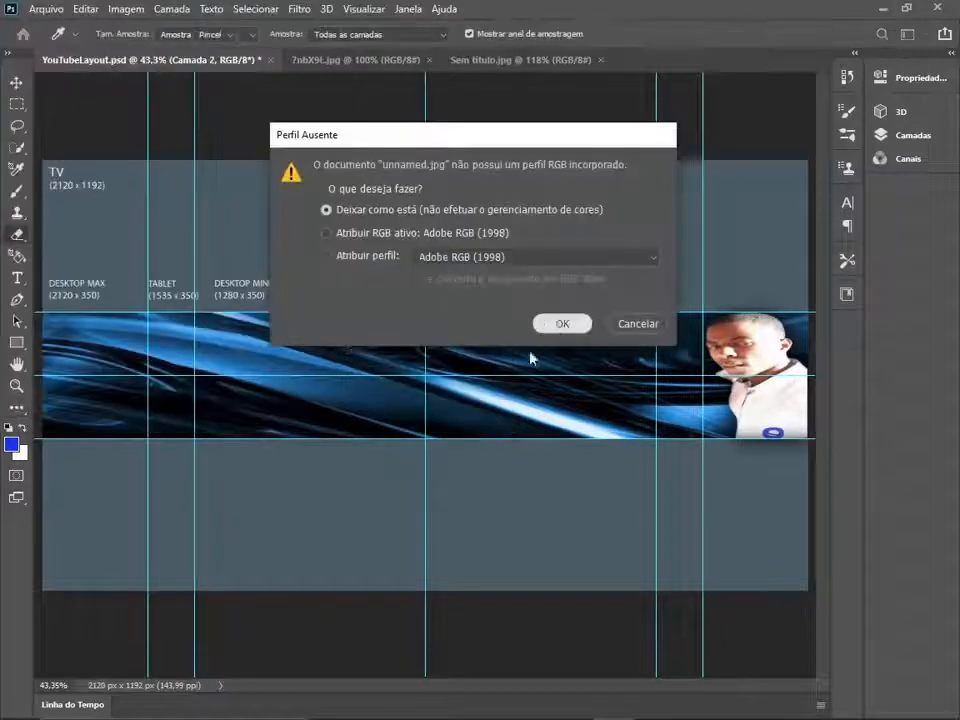
click(559, 321)
- Select the whole man in the suit with Quick Selection, refining the edge around his head and ear to exclude the roof
scroll(216, 264, up, 5)
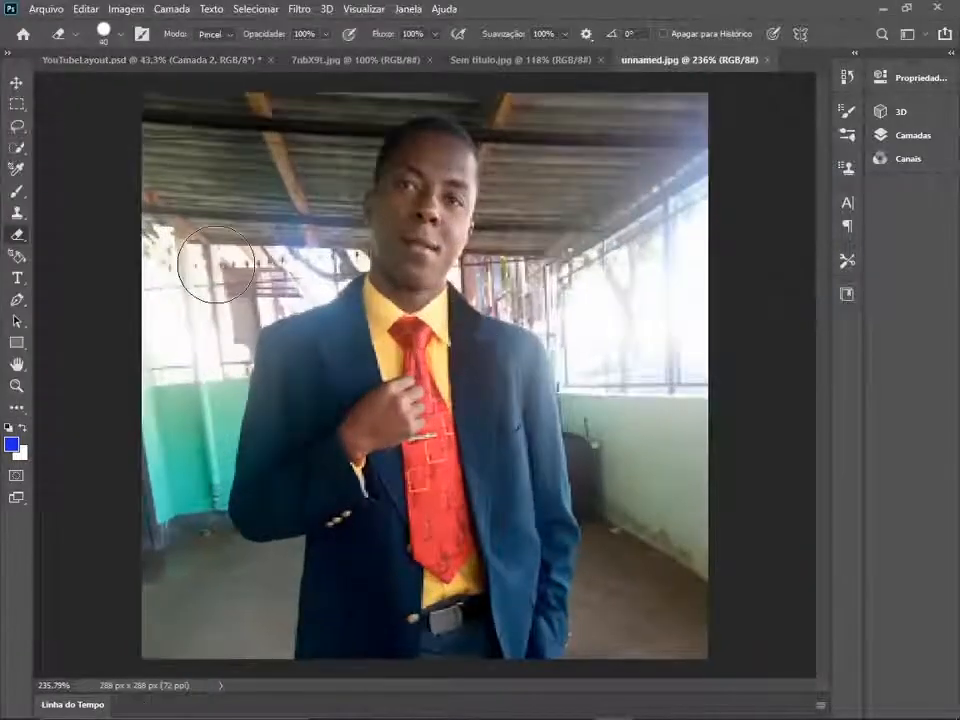
click(17, 149)
mouse_move(426, 212)
mouse_down()
mouse_move(416, 285)
mouse_move(463, 473)
mouse_move(548, 620)
mouse_up()
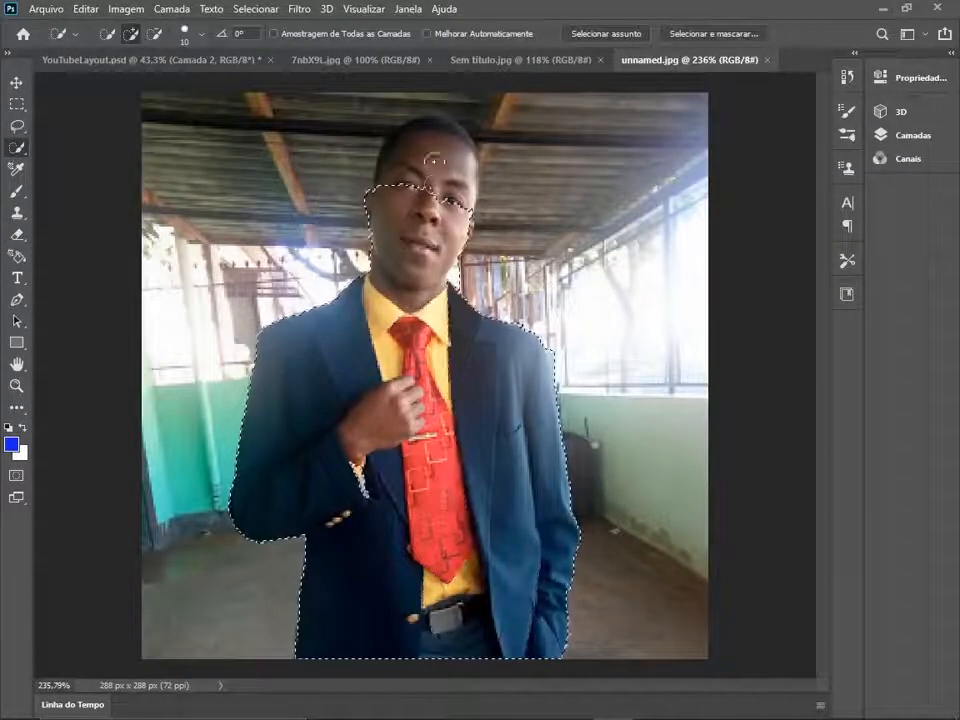
drag(435, 161, 433, 138)
scroll(374, 335, up, 3)
scroll(374, 335, up, 4)
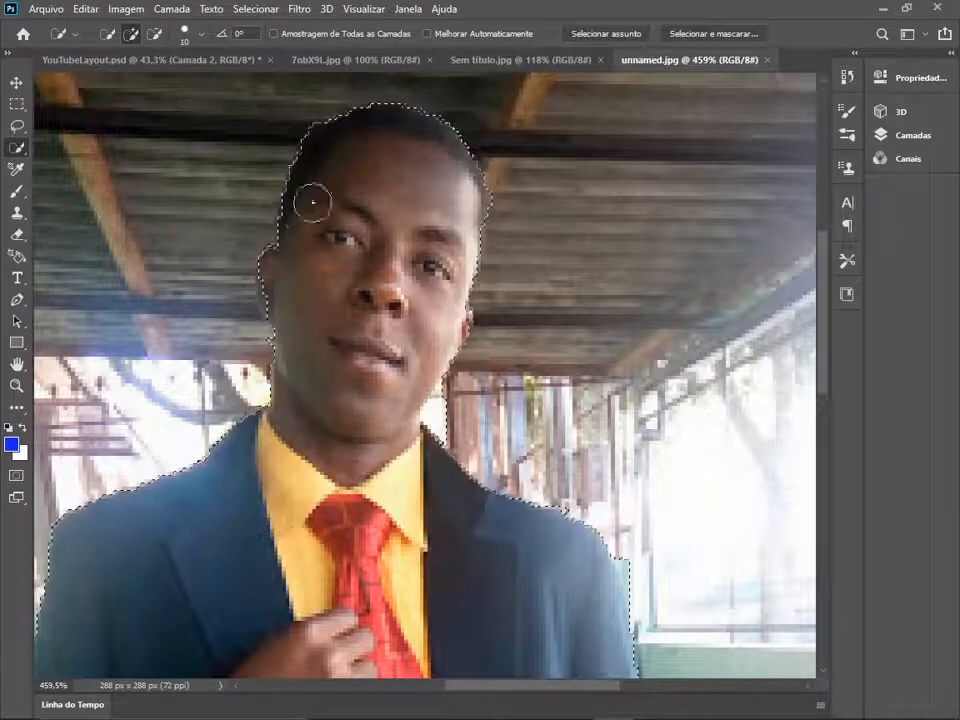
drag(278, 272, 320, 326)
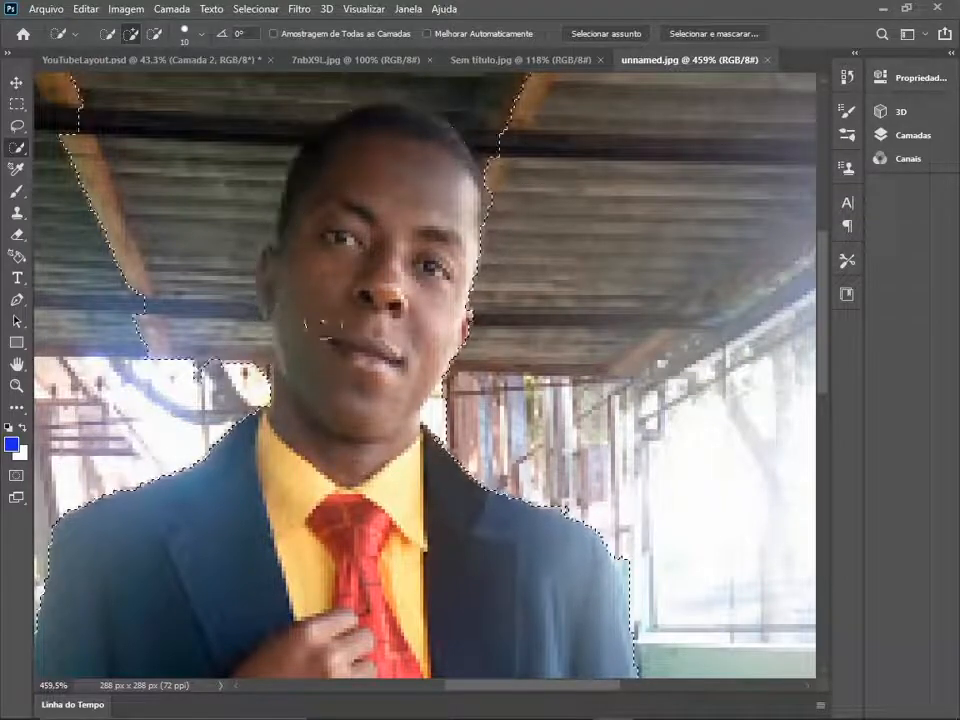
mouse_move(214, 262)
mouse_down()
mouse_move(160, 236)
mouse_move(148, 120)
mouse_move(289, 93)
mouse_move(504, 146)
mouse_move(508, 210)
mouse_up()
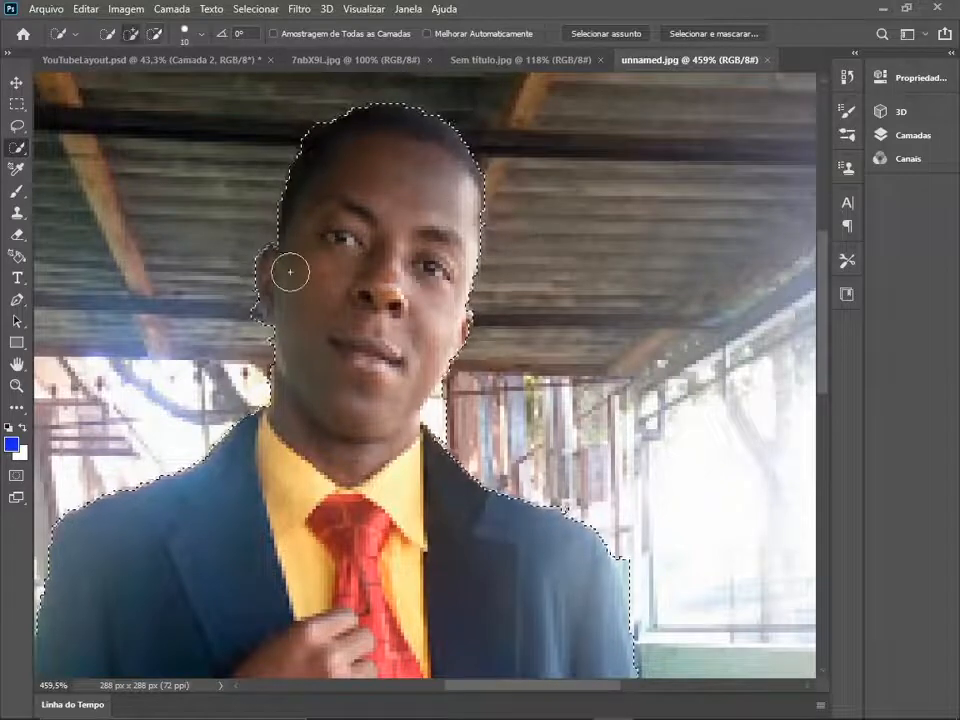
- Copy the selected man and paste him into the YouTubeLayout.psd document
scroll(475, 262, down, 5)
click(86, 9)
click(107, 128)
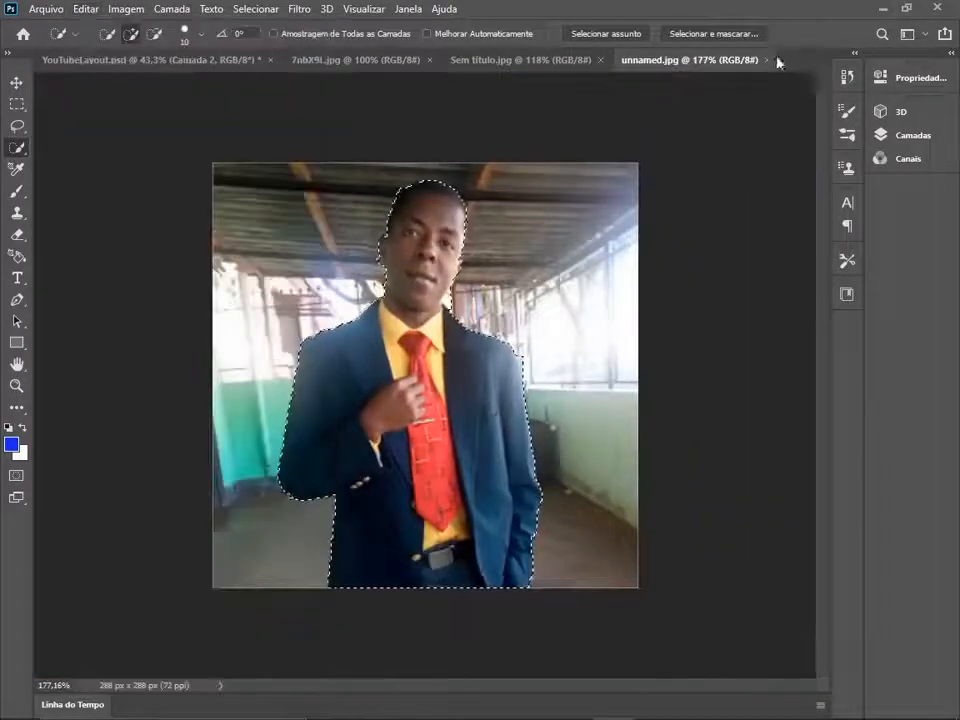
click(150, 60)
key(ctrl+v)
- Enlarge the pasted suited man around the canvas centre until he nearly fills the TV area's height
key(ctrl+t)
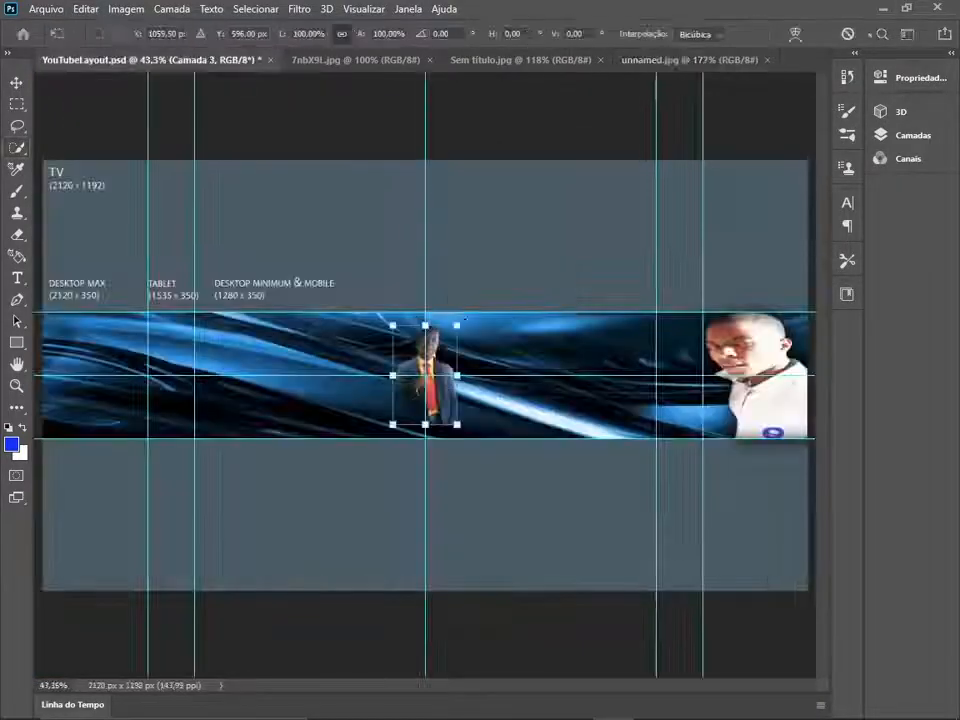
drag(457, 325, 551, 182)
drag(392, 424, 294, 576)
drag(551, 182, 560, 167)
key(Return)
- Set the Eraser size to 19 px and smooth the jagged outline around the suited man's head
scroll(466, 390, up, 11)
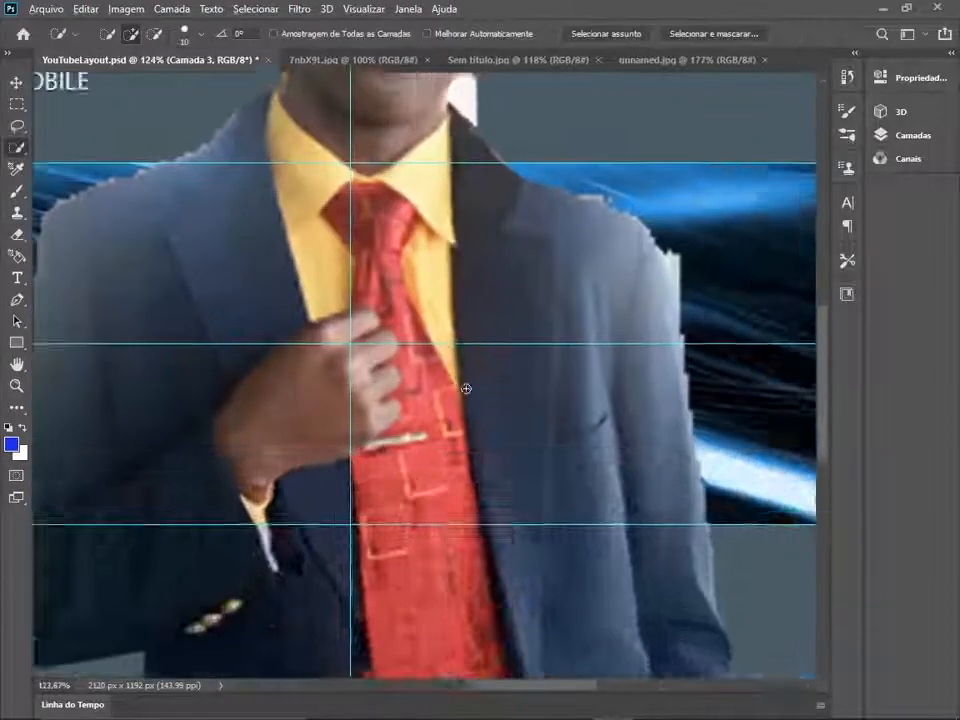
drag(430, 200, 456, 594)
scroll(396, 300, up, 2)
click(17, 234)
click(112, 34)
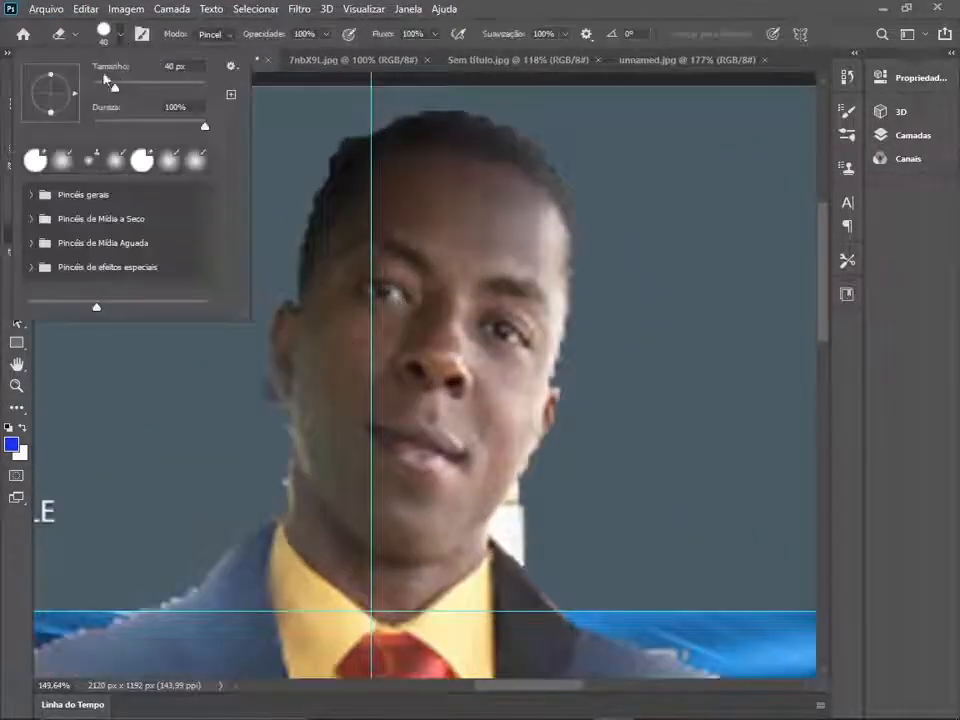
click(104, 83)
click(424, 97)
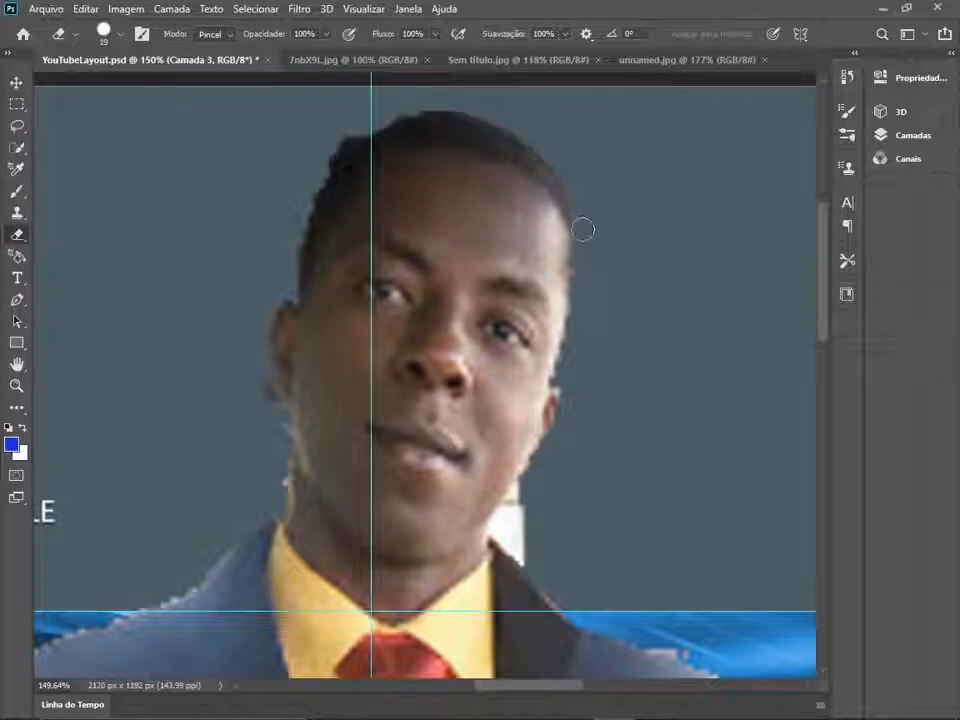
drag(579, 321, 556, 394)
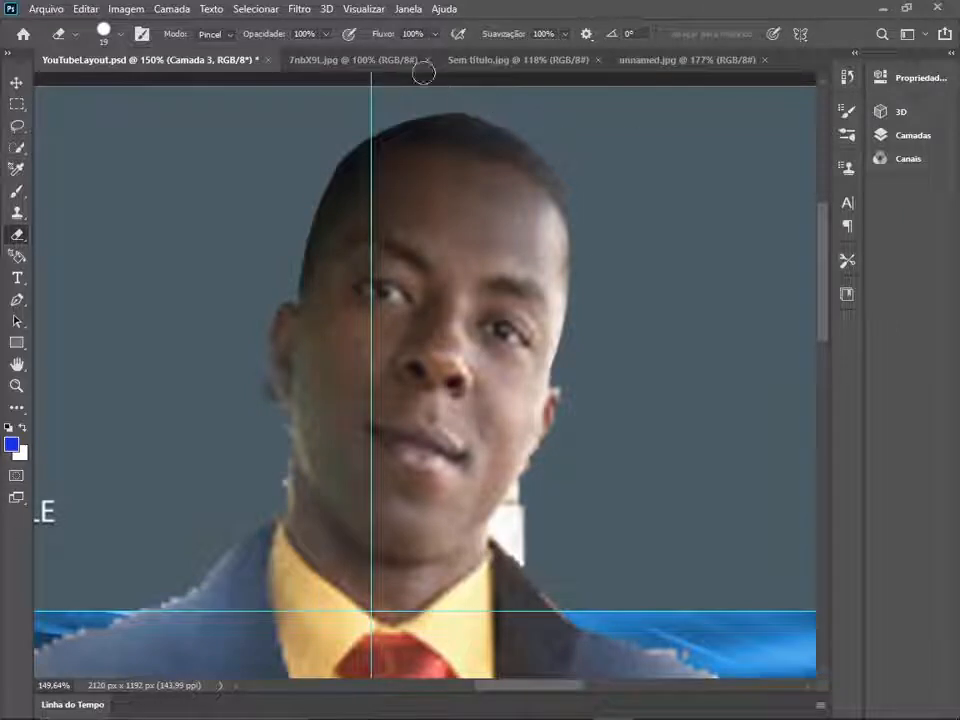
- Erase the white remnants beside the suited man's neck and trim the edges along his collar, shoulder and ear
scroll(506, 412, up, 5)
drag(714, 450, 696, 331)
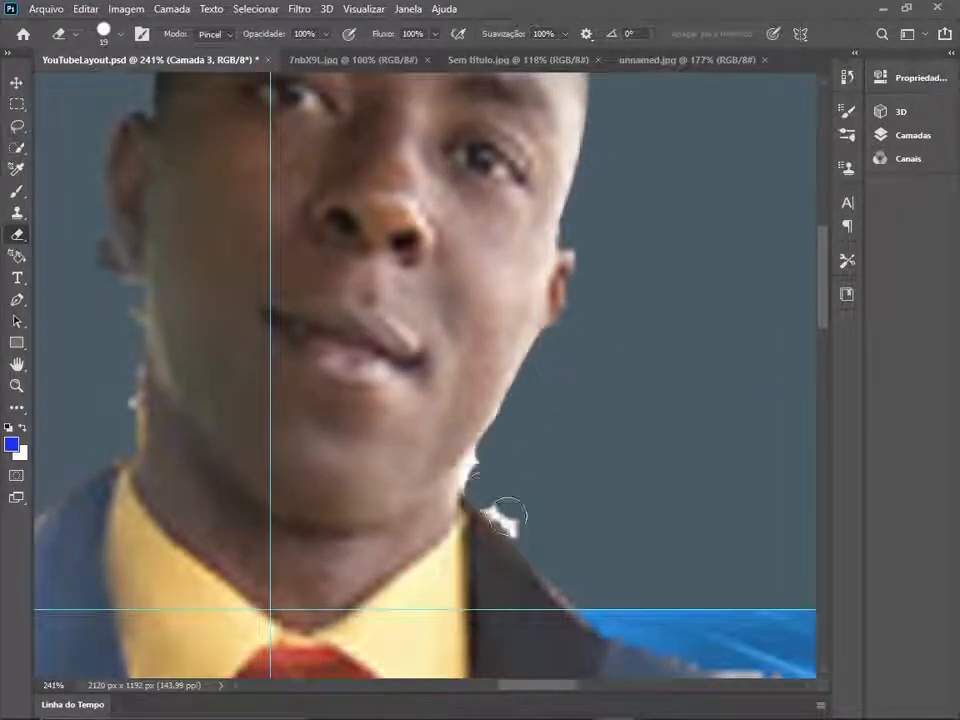
mouse_move(507, 515)
mouse_down()
mouse_move(546, 575)
mouse_move(611, 627)
mouse_up()
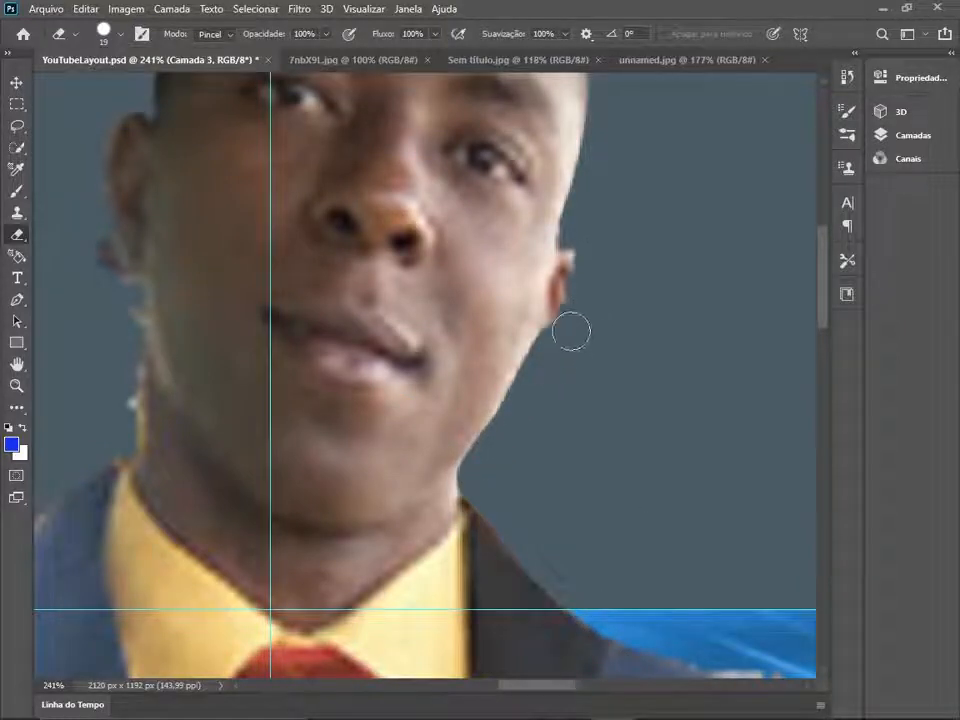
mouse_move(133, 386)
mouse_down()
mouse_move(493, 403)
mouse_move(443, 590)
mouse_up()
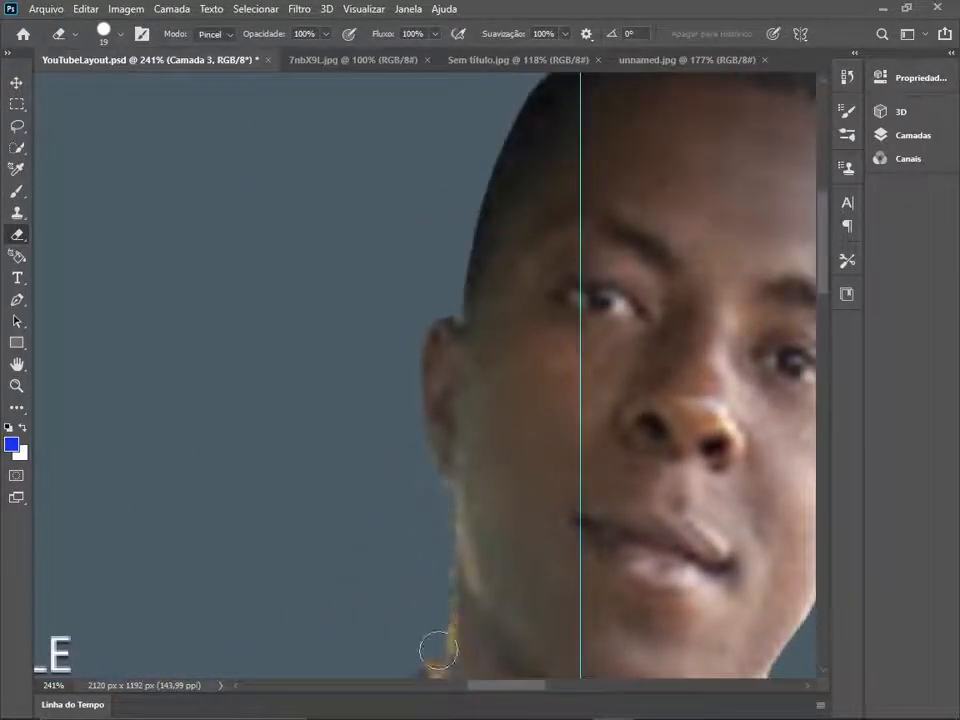
- Set the Eraser size to 7 px and clean the fringe around the ear and neck on the image's left side
click(104, 32)
drag(98, 85, 95, 86)
click(365, 294)
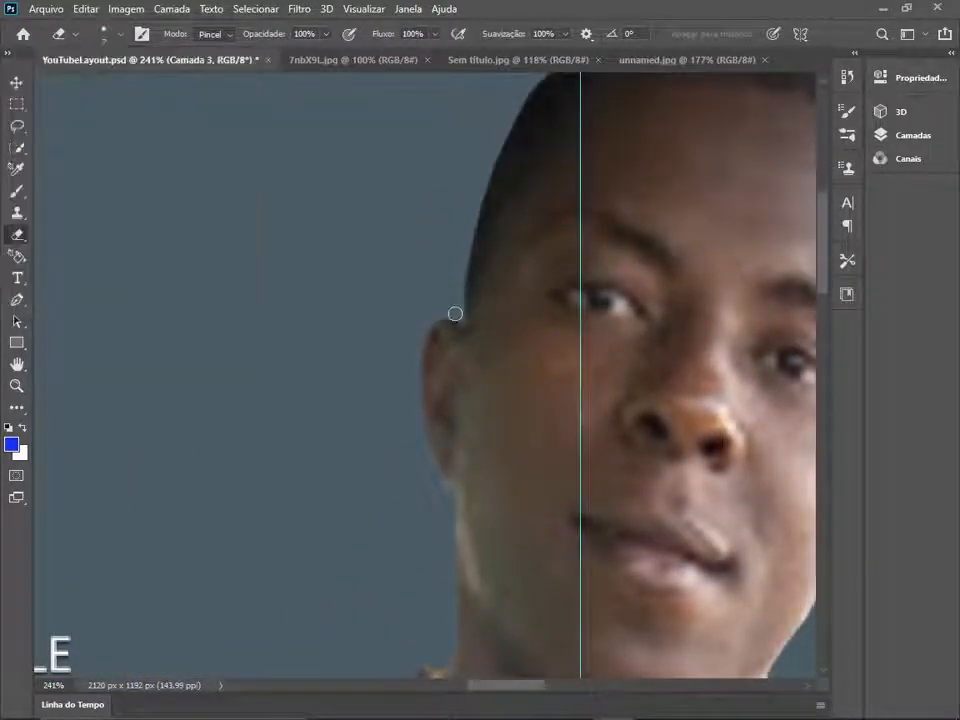
drag(598, 319, 497, 323)
- Erase the stray background fringe along the jacket's shoulder and sleeve on the image's right side, down to the cuff
scroll(497, 323, down, 12)
scroll(663, 499, up, 5)
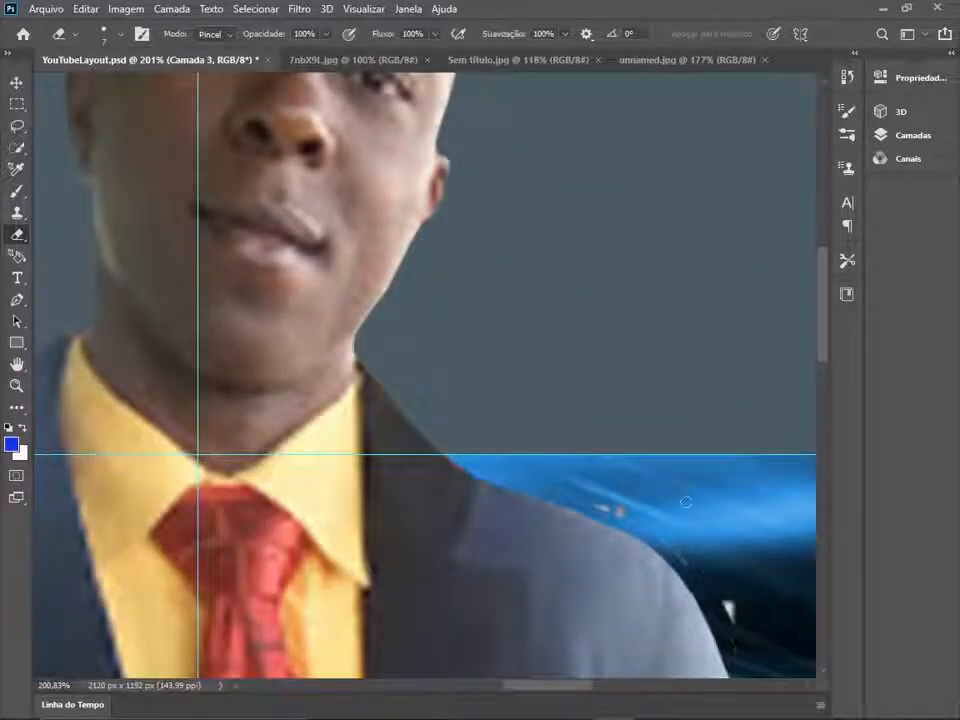
mouse_move(532, 604)
mouse_down()
mouse_move(471, 171)
mouse_move(447, 114)
mouse_up()
drag(633, 135, 674, 399)
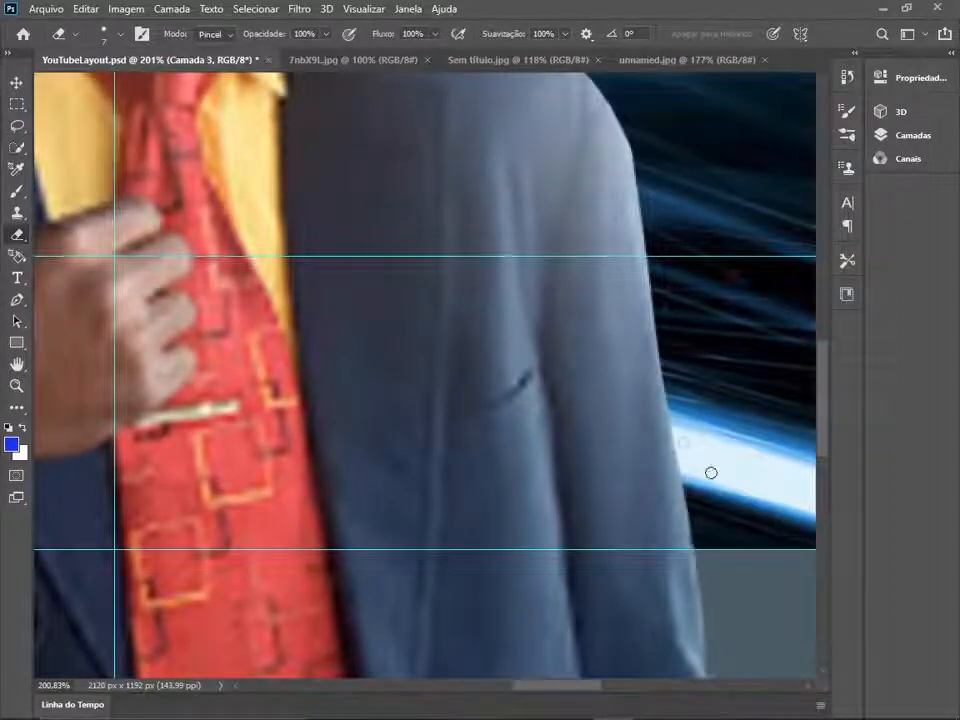
drag(709, 471, 652, 130)
drag(636, 621, 651, 273)
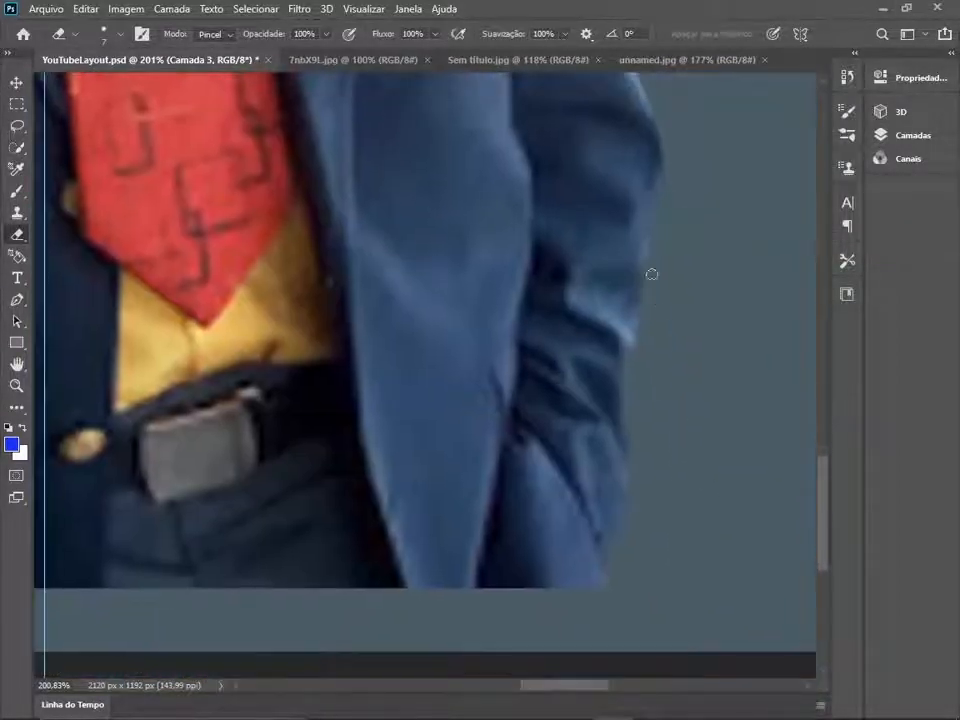
- Smooth the lower jacket's straight edge and the bent elbow's underside on the image's left side with the Eraser
mouse_move(40, 307)
mouse_down()
mouse_move(619, 339)
mouse_move(750, 305)
mouse_up()
drag(420, 158, 385, 526)
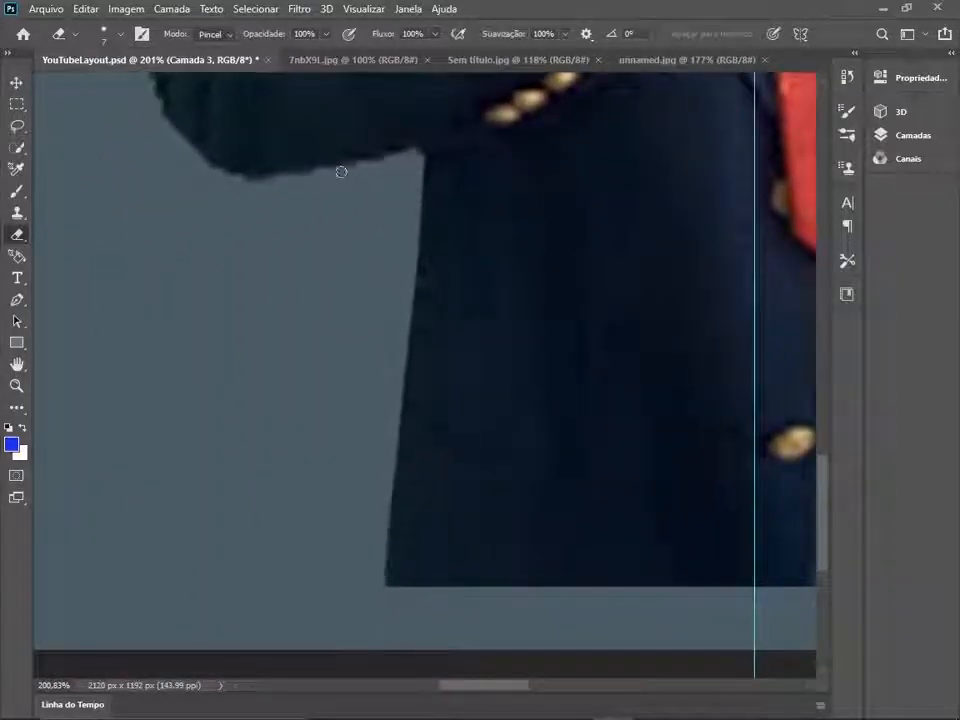
mouse_move(341, 172)
mouse_down()
mouse_move(150, 126)
mouse_move(138, 84)
mouse_up()
mouse_move(343, 237)
mouse_down()
mouse_move(409, 377)
mouse_move(524, 494)
mouse_up()
drag(362, 84, 356, 198)
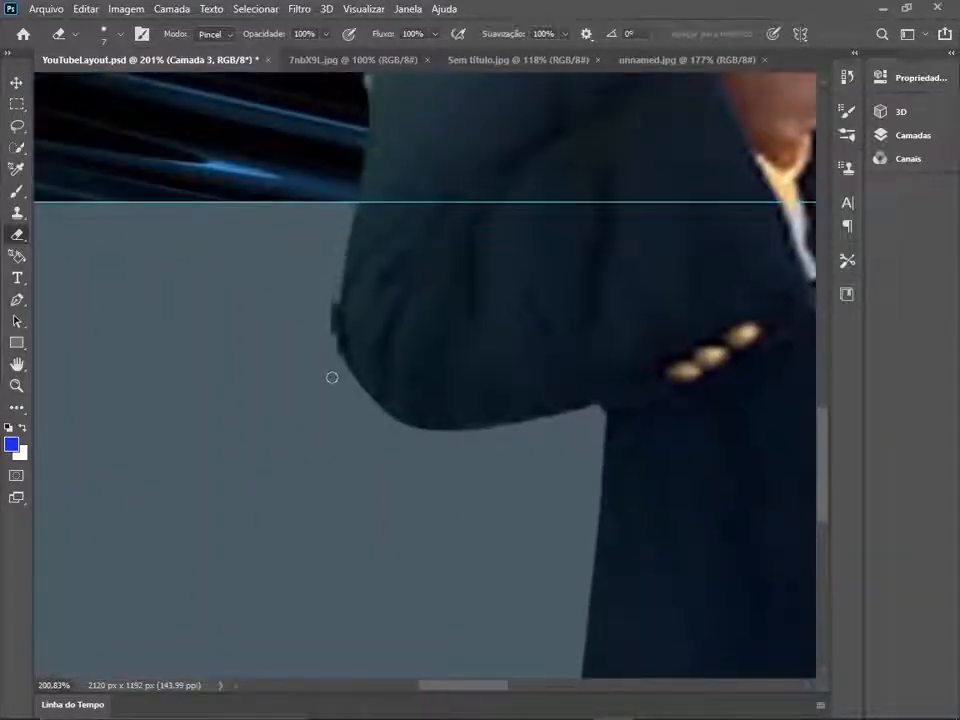
- Erase the jagged fringe along the bent arm's upper sleeve and shoulder up to the shirt collar
drag(477, 162, 456, 405)
drag(363, 266, 350, 345)
drag(425, 230, 414, 511)
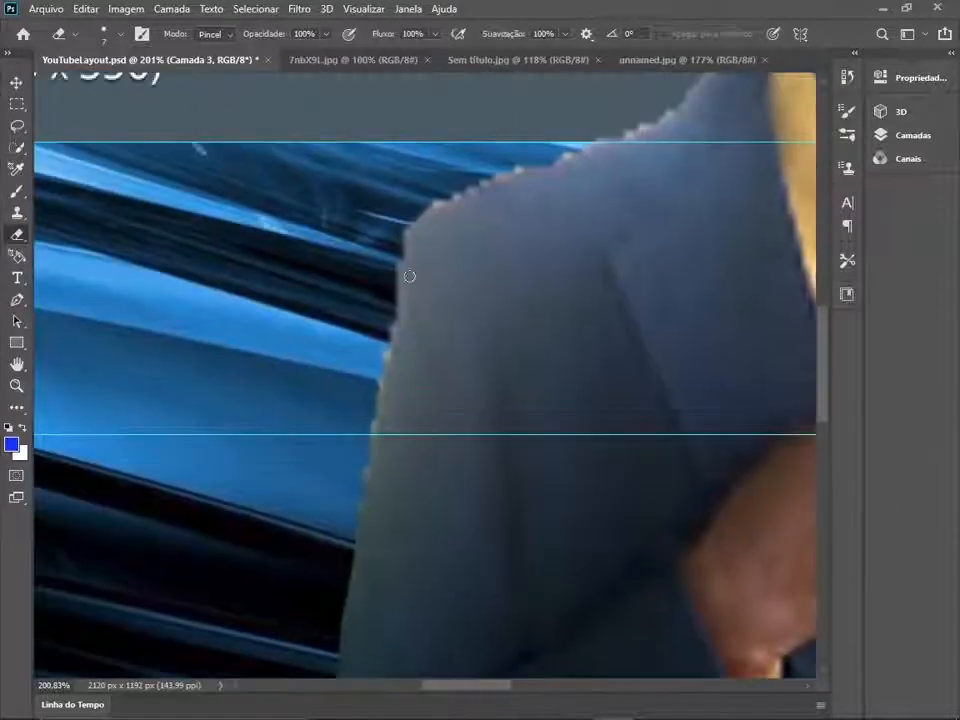
drag(716, 83, 599, 245)
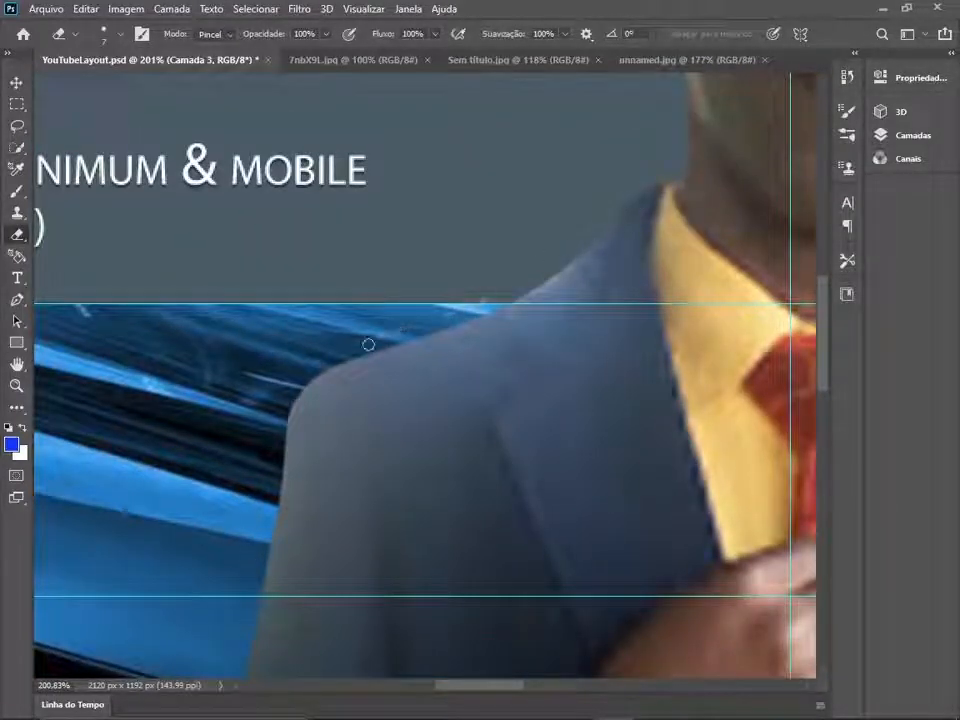
alt+click(688, 275)
key(Return)
- Apply Brightness/Contrast to the suited man's layer with brightness 15 and contrast 52
scroll(706, 257, down, 5)
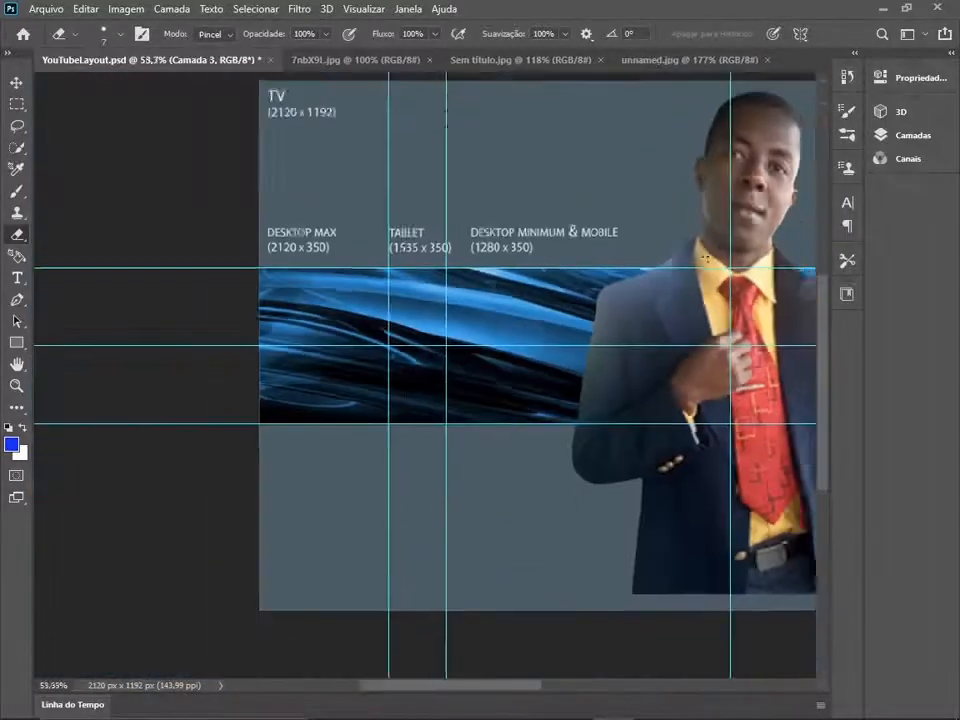
key(ctrl+0)
key(ctrl+t)
key(Escape)
click(126, 9)
mouse_move(132, 51)
click(385, 52)
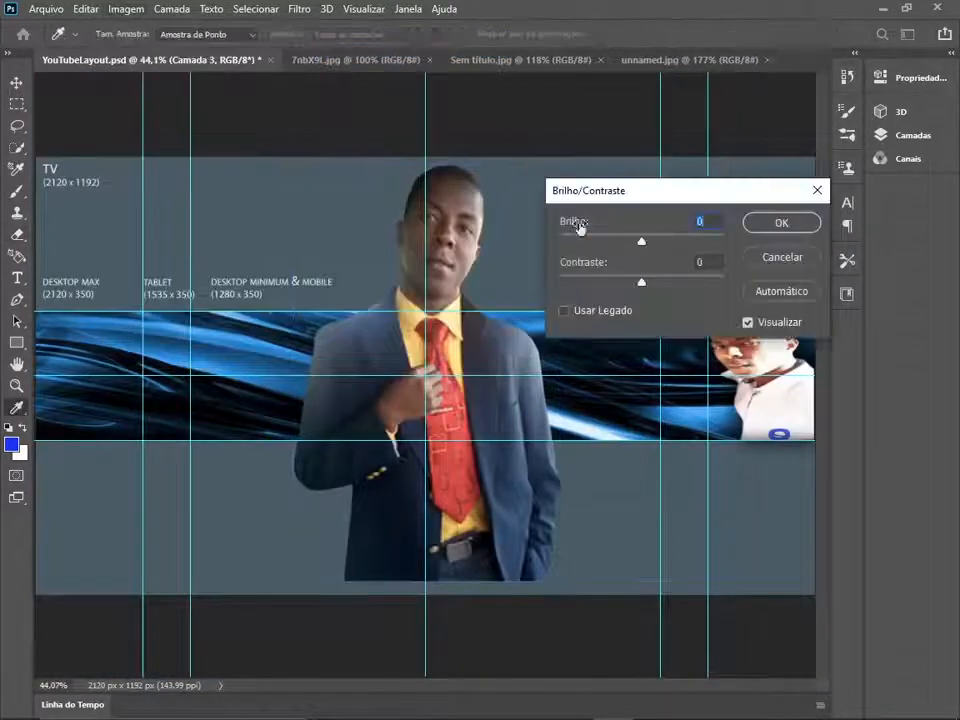
drag(641, 243, 687, 284)
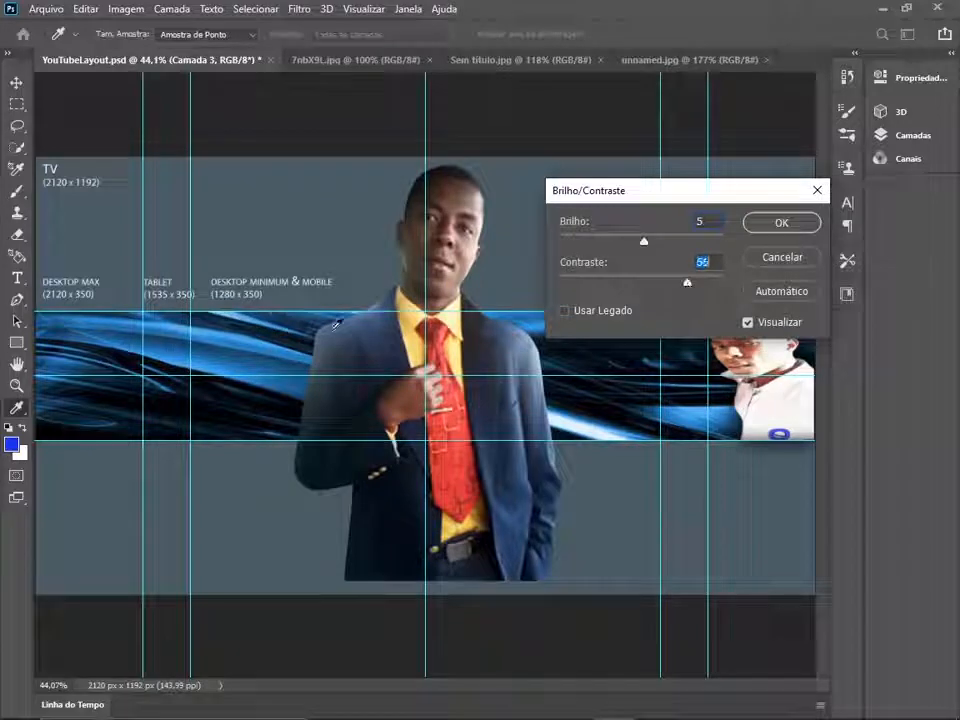
drag(628, 236, 650, 241)
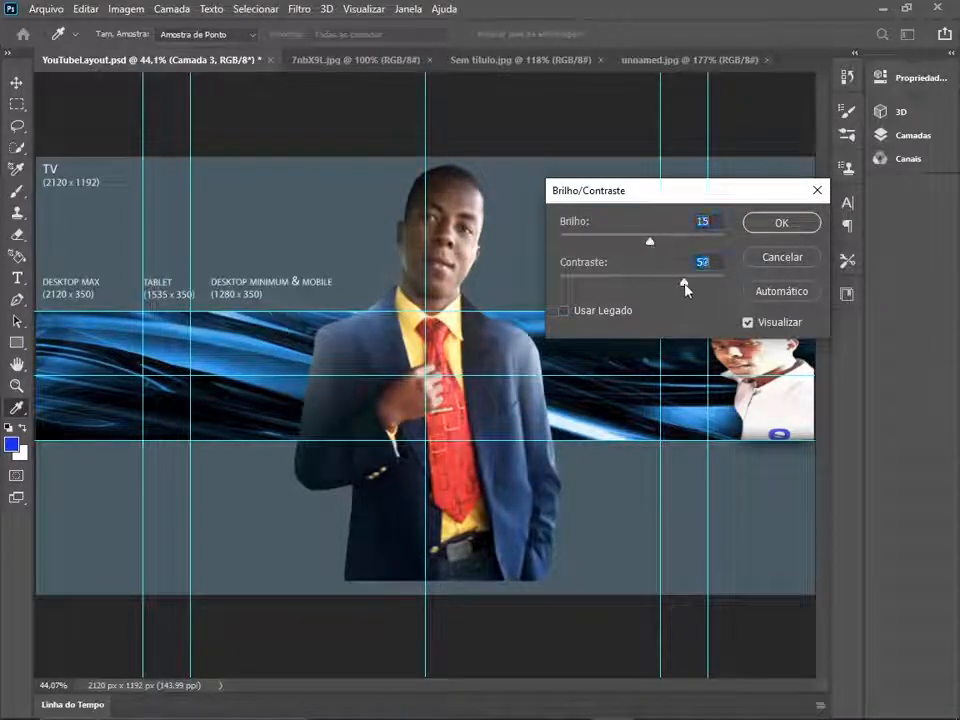
click(780, 223)
scroll(269, 301, up, 9)
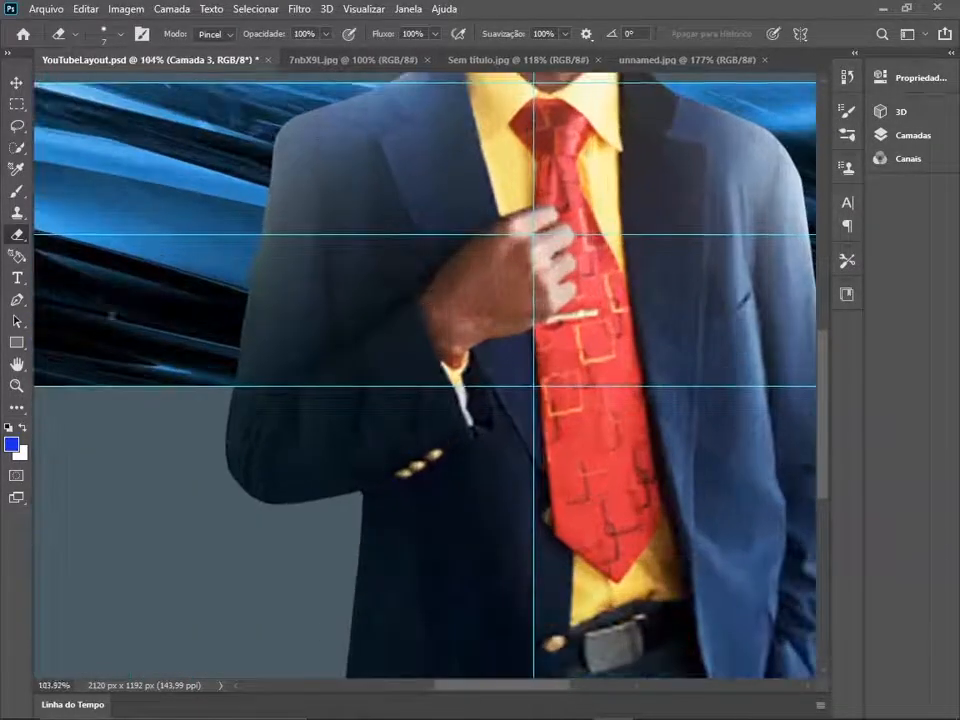
- Clone dark jacket fabric over the faded shoulder and upper sleeve on the image's left side with a 124 px Clone Stamp
click(17, 212)
click(105, 33)
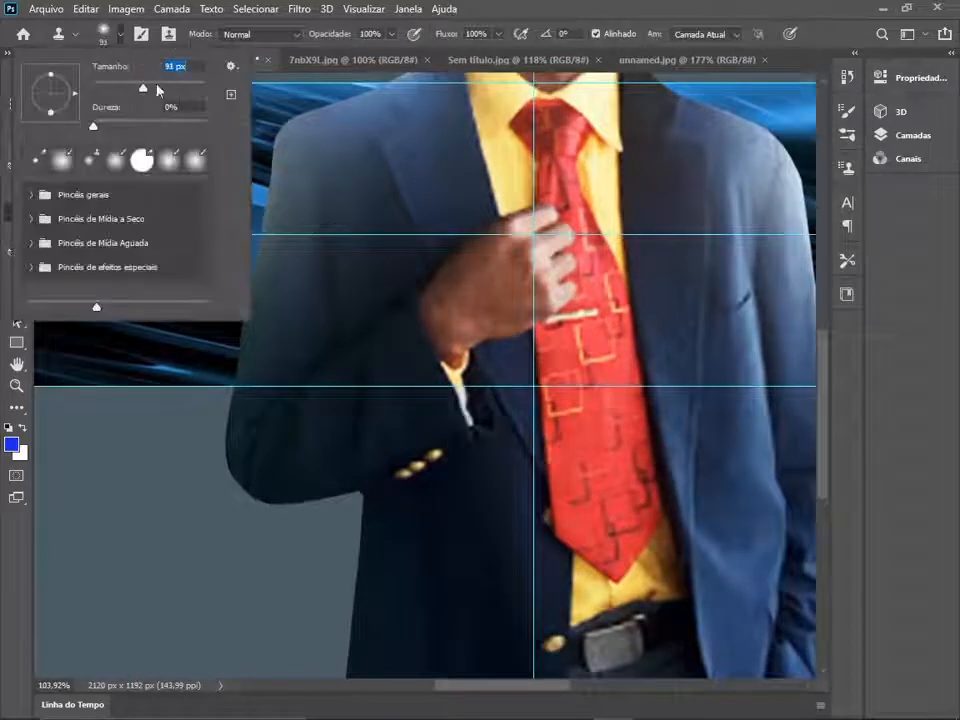
drag(157, 90, 159, 90)
click(329, 318)
key(Return)
alt+click(353, 288)
mouse_move(356, 215)
mouse_down()
mouse_move(358, 150)
mouse_move(300, 154)
mouse_move(372, 128)
mouse_move(304, 216)
mouse_move(259, 372)
mouse_up()
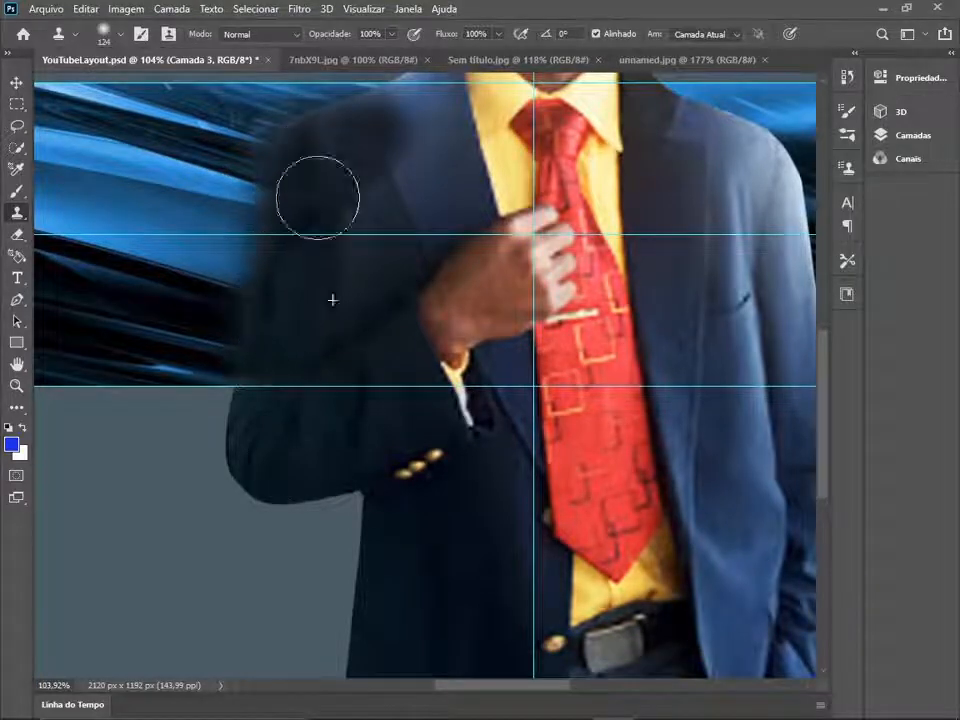
- Clone dark fabric across the same side's chest, lapel and collar-side shoulder with a 35 px brush, undoing the stray last stroke
click(121, 34)
alt+click(407, 285)
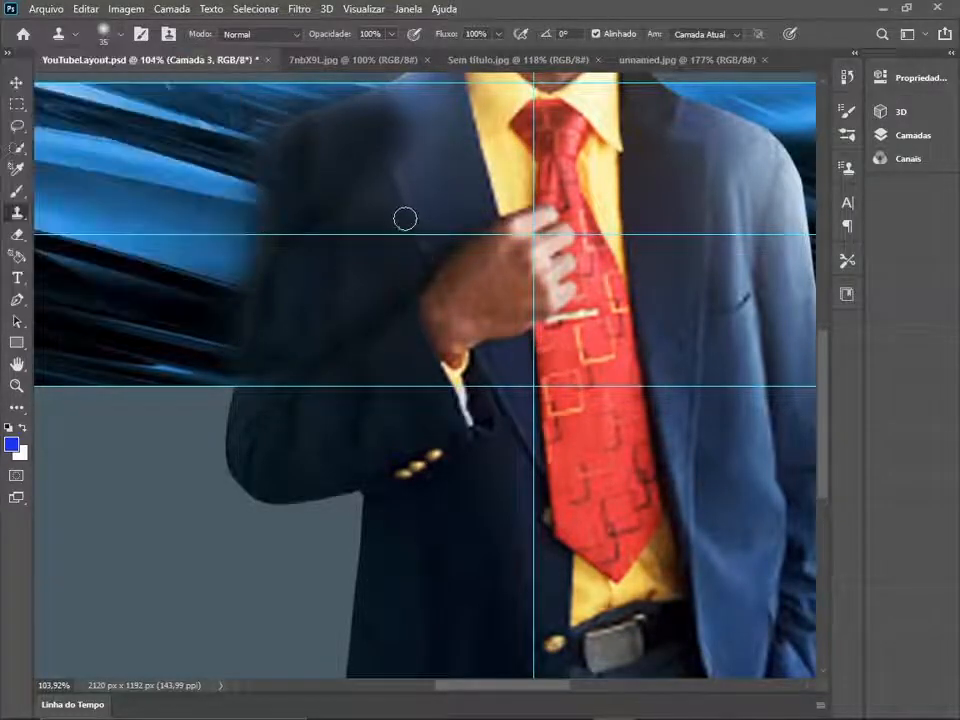
alt+click(422, 251)
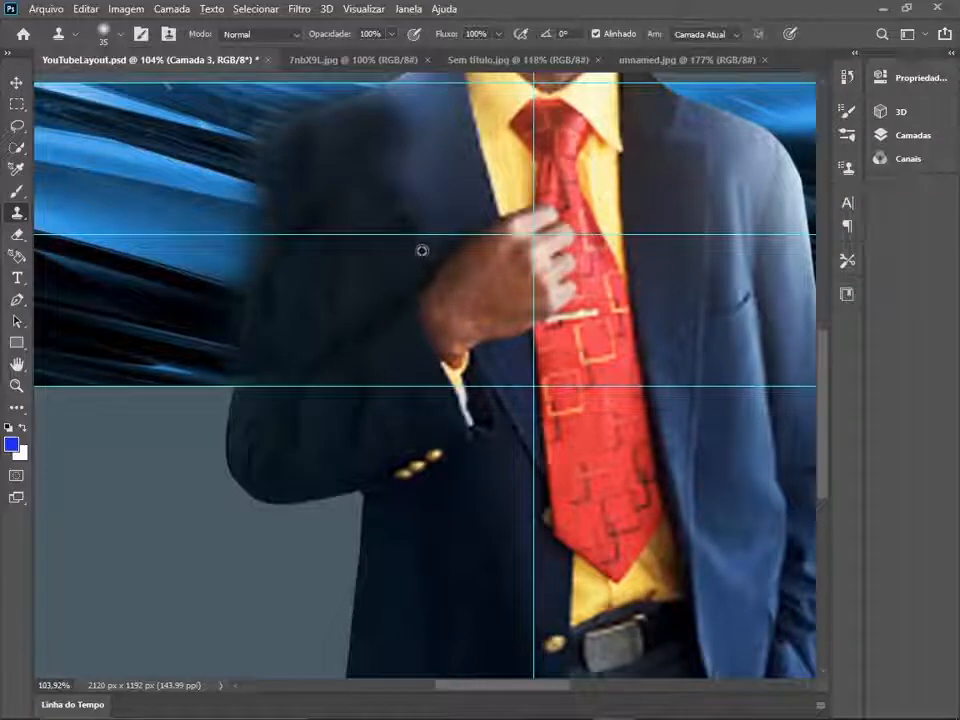
drag(386, 163, 292, 315)
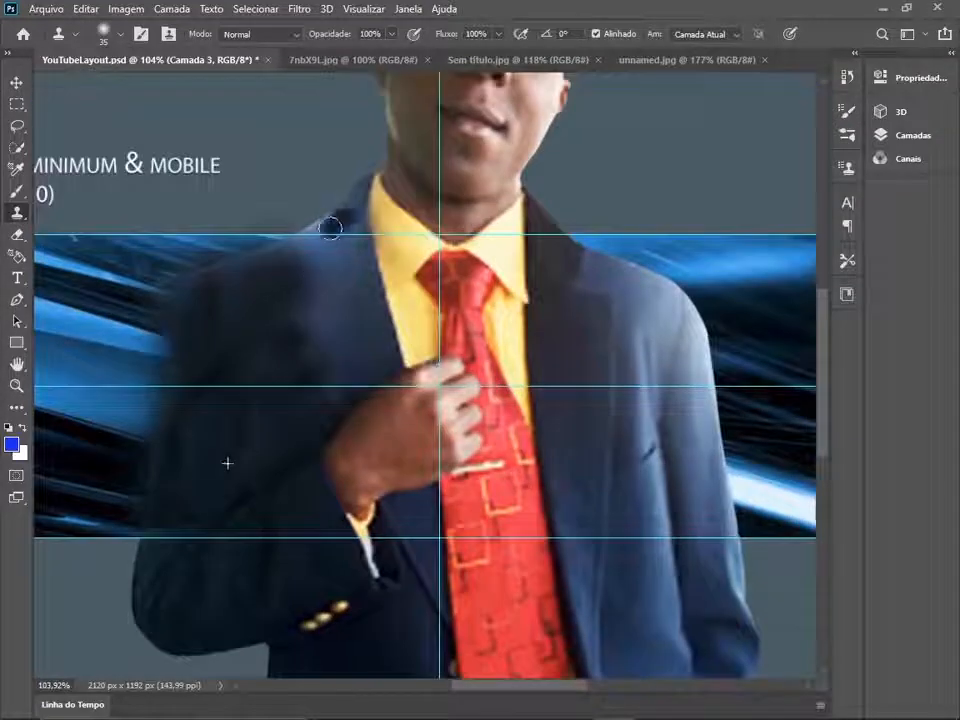
drag(330, 228, 309, 298)
mouse_move(273, 254)
mouse_down()
mouse_move(338, 236)
mouse_move(335, 309)
mouse_up()
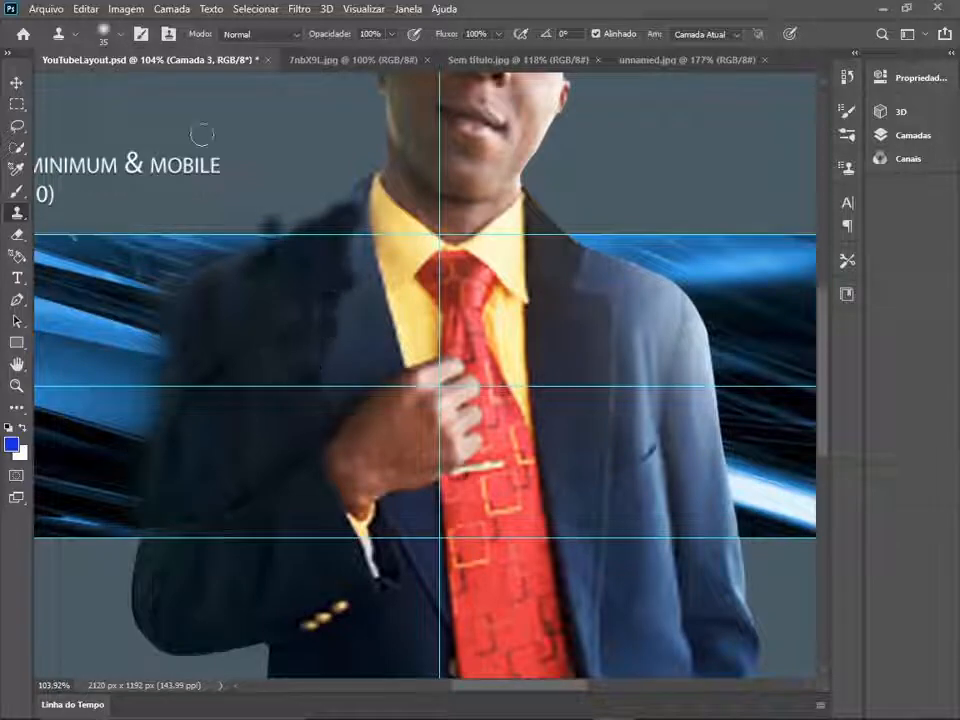
key(ctrl+z)
- Darken the lapel's narrow edge along the yellow shirt collar using the Clone Stamp with a 10 px brush
click(120, 35)
drag(108, 90, 98, 90)
click(368, 179)
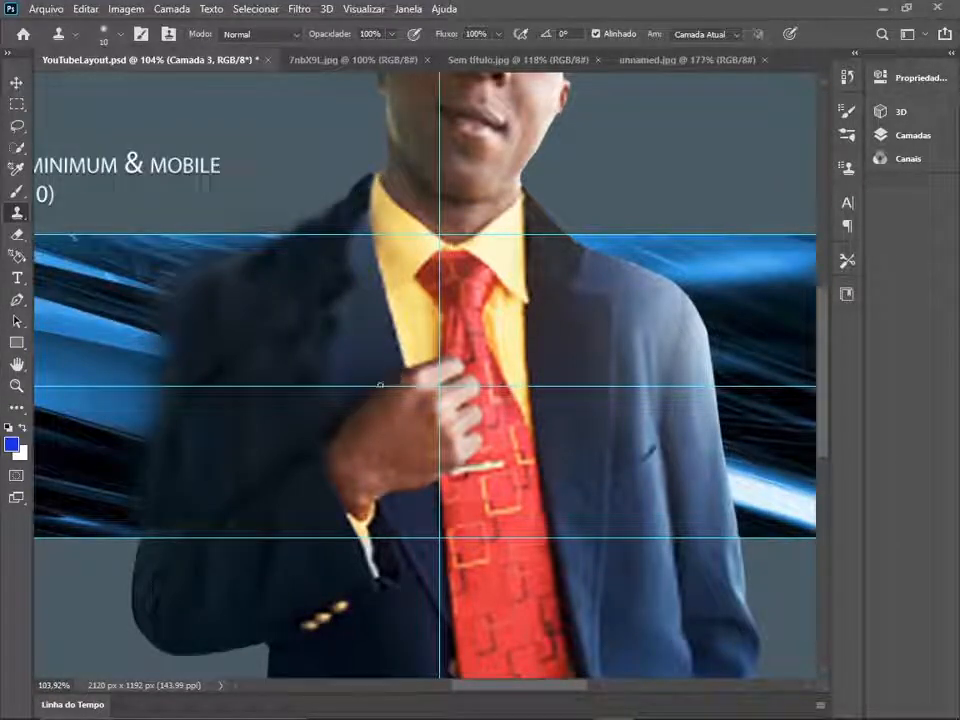
click(387, 318)
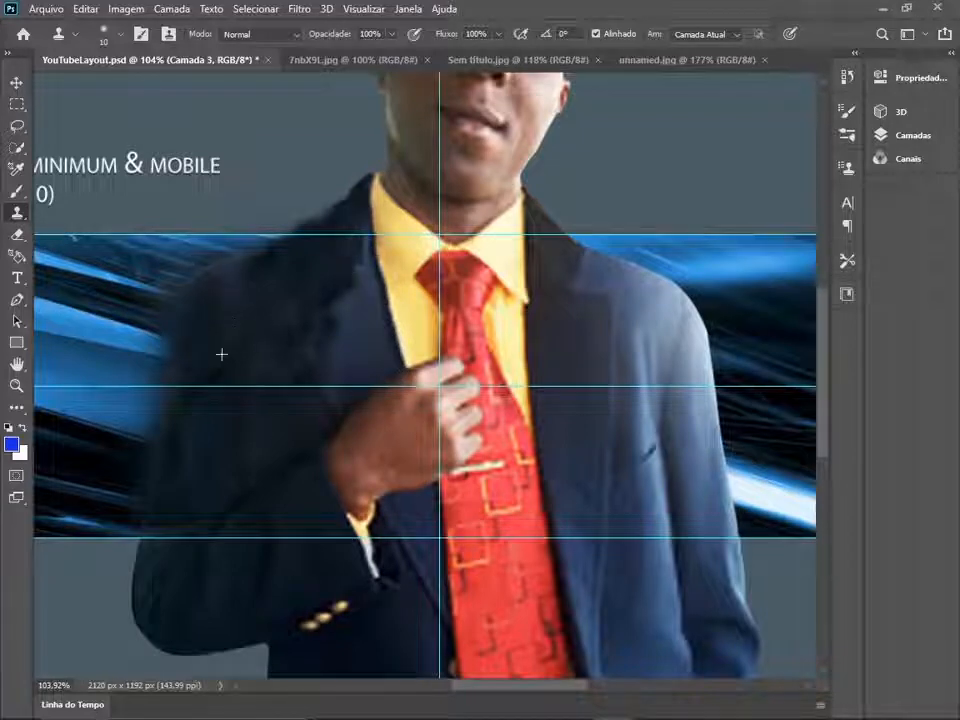
- Even out the patchy tones on the darkened lapel, chest and shoulder with a 22 px Clone Stamp
click(120, 34)
drag(98, 88, 105, 88)
mouse_move(355, 300)
mouse_down()
mouse_move(361, 256)
mouse_move(298, 352)
mouse_move(359, 304)
mouse_up()
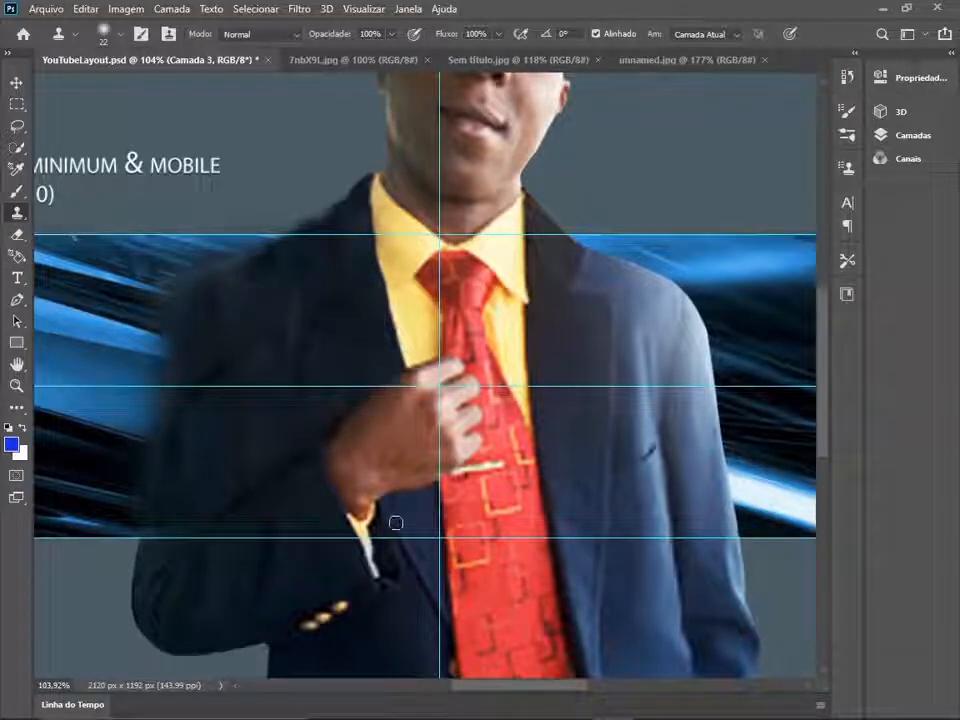
drag(185, 416, 294, 345)
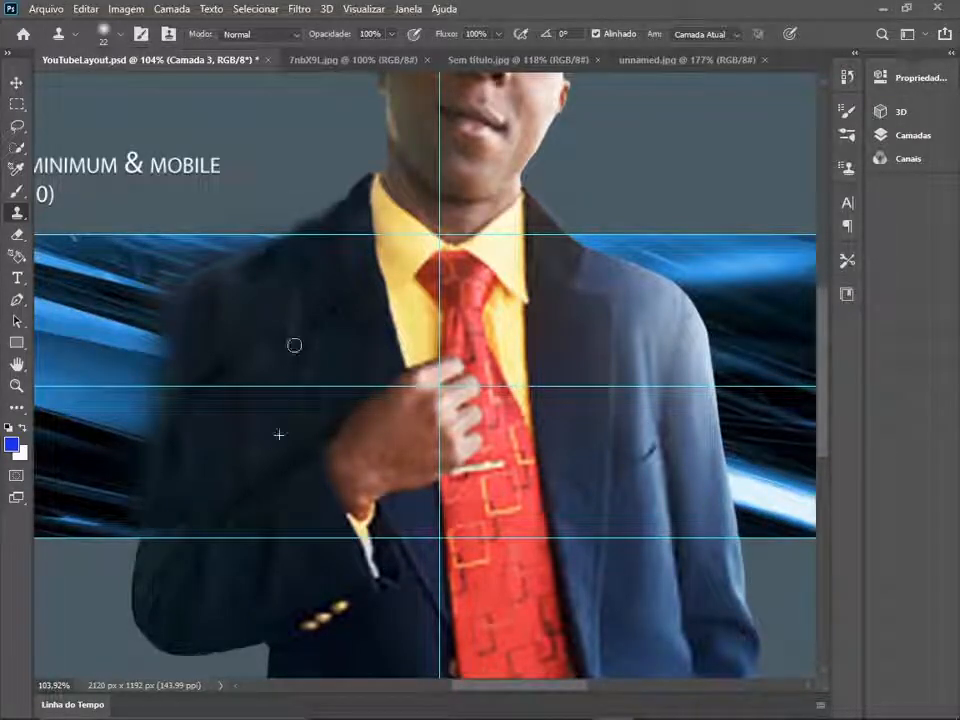
mouse_move(228, 449)
mouse_down()
mouse_move(242, 299)
mouse_move(262, 256)
mouse_up()
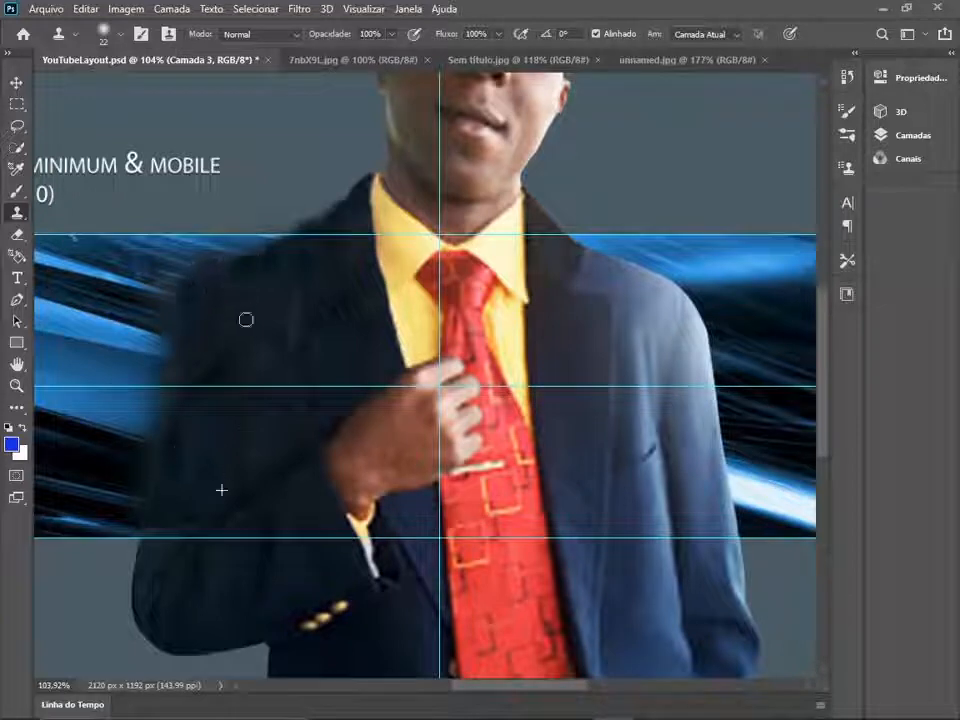
- Trim the blurred outer edge of the cloned shoulder and upper sleeve with a hard 46 px Eraser
click(17, 237)
click(119, 37)
double_click(141, 162)
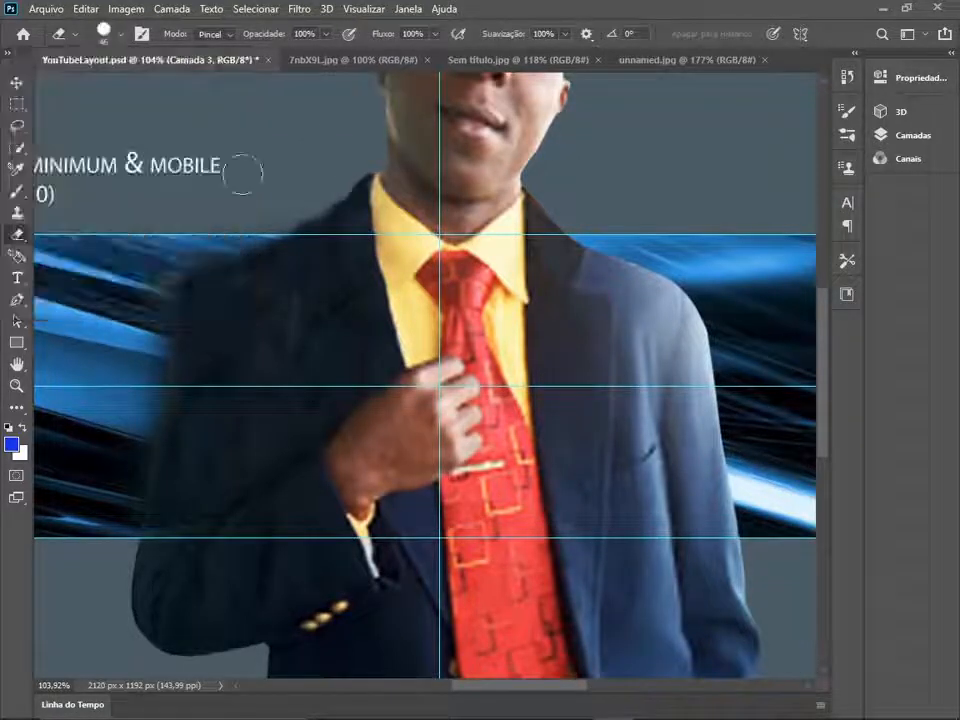
mouse_move(352, 163)
mouse_down()
mouse_move(227, 242)
mouse_move(144, 267)
mouse_move(125, 395)
mouse_up()
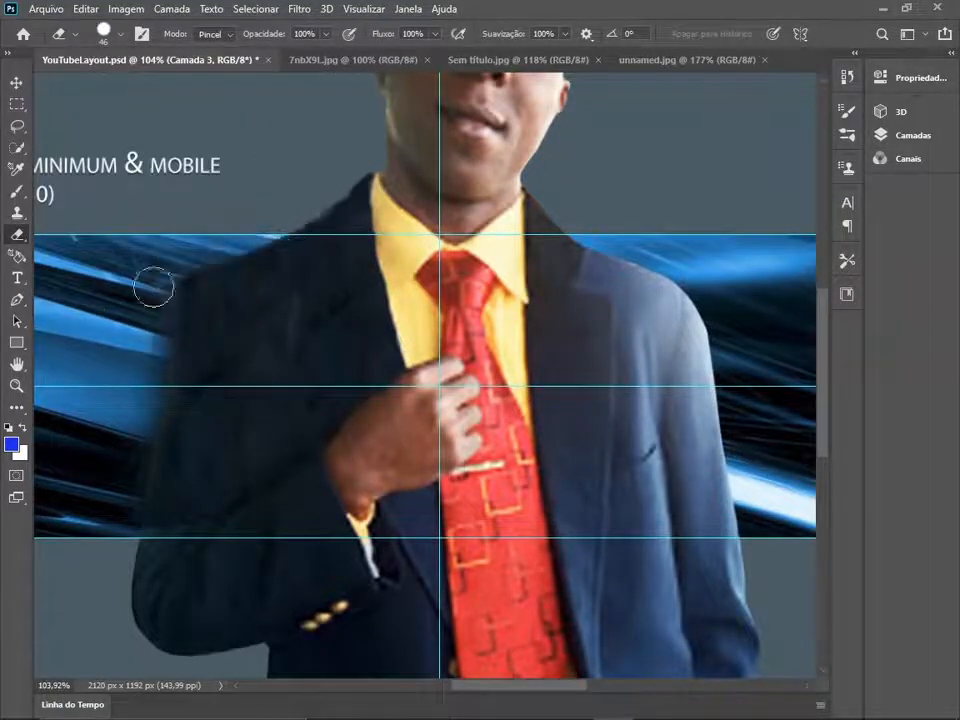
drag(153, 287, 120, 476)
key(ctrl+0)
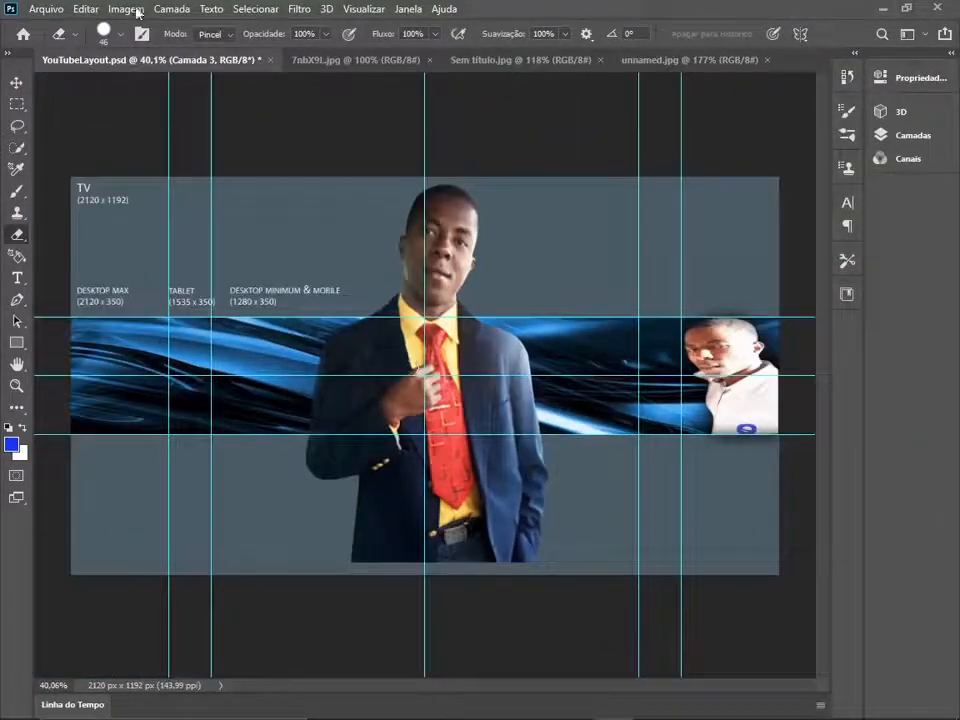
- Apply an RGB Curves adjustment to the suited man's layer with one highlight point and one shadow point
click(138, 12)
mouse_move(150, 49)
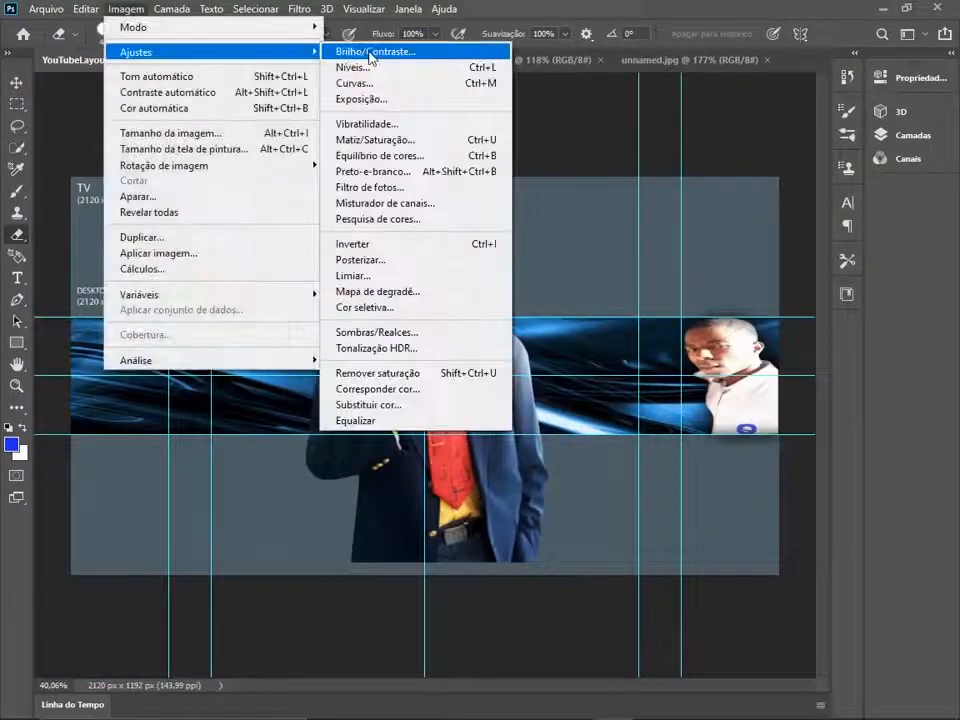
click(360, 84)
drag(835, 198, 848, 201)
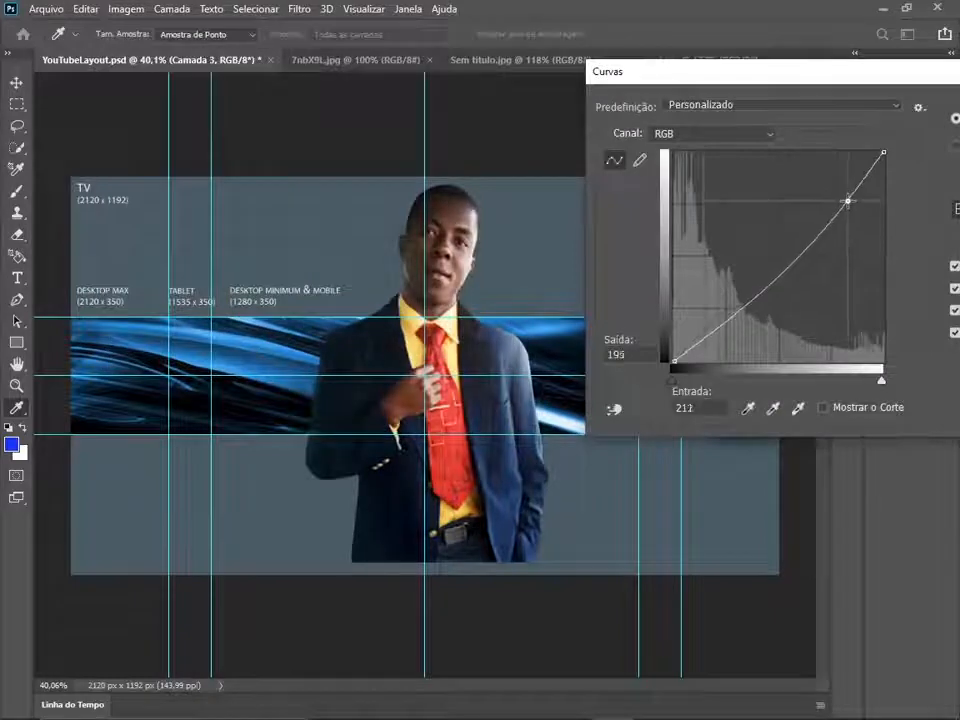
mouse_move(718, 329)
mouse_down()
mouse_move(718, 337)
mouse_move(708, 328)
mouse_up()
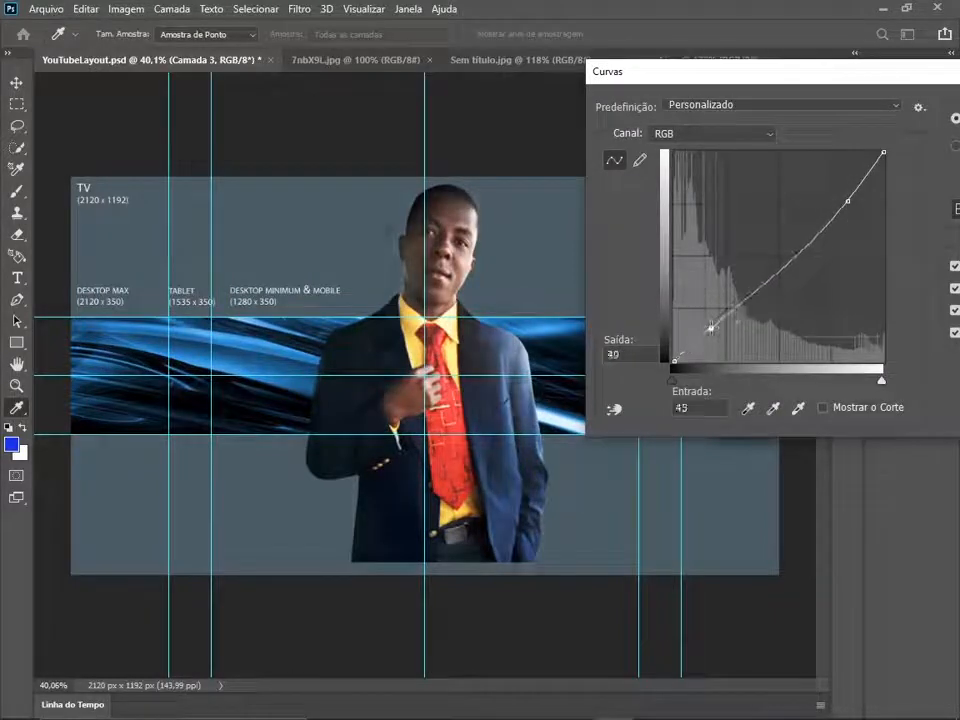
drag(848, 201, 842, 193)
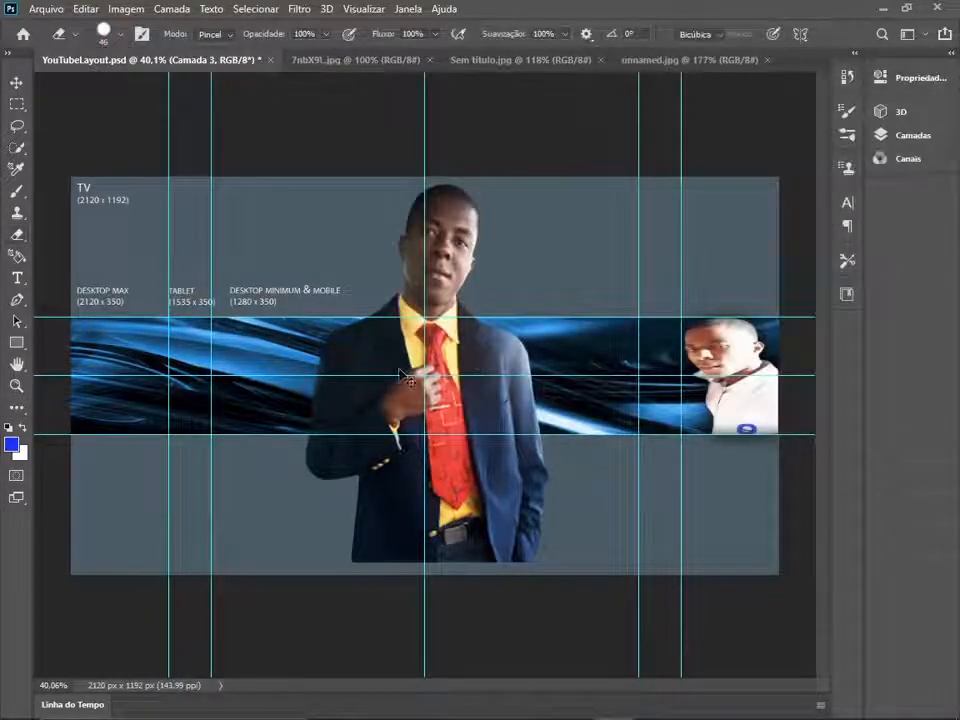
- Scale the suited man down to the banner band's height and place him at the band's left end
key(ctrl+t)
drag(546, 183, 406, 396)
mouse_move(358, 465)
mouse_down()
mouse_move(356, 384)
mouse_move(354, 434)
mouse_move(109, 403)
mouse_move(103, 393)
mouse_move(165, 376)
mouse_up()
key(Return)
click(57, 10)
click(203, 40)
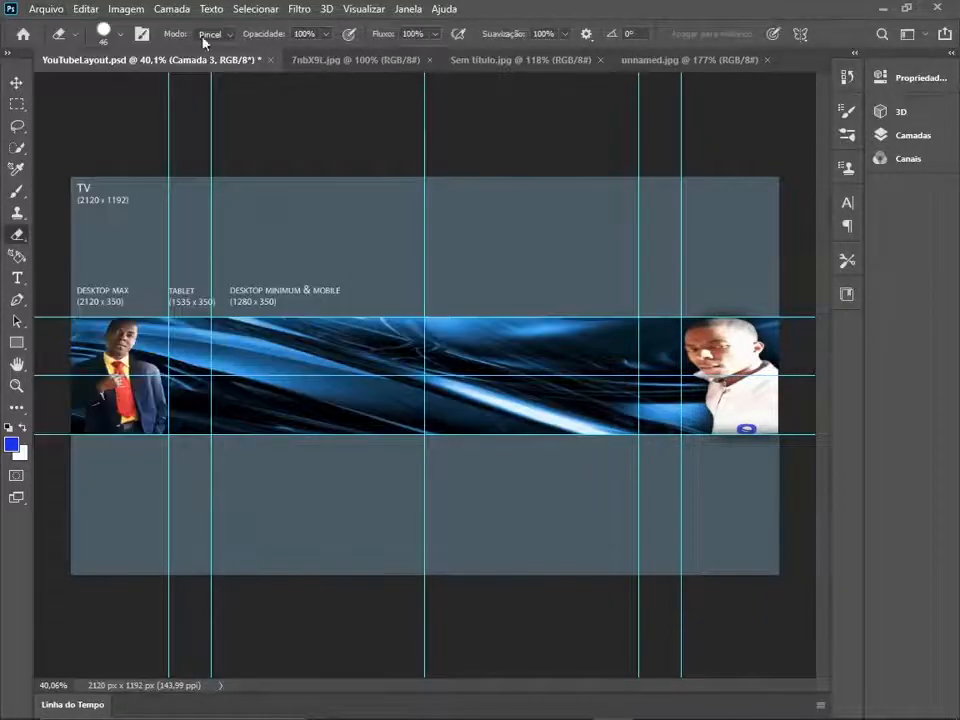
- Add Inner Shadow and Drop Shadow effects to the suited man's layer, leaving the satin and glow effects off
click(953, 55)
double_click(812, 504)
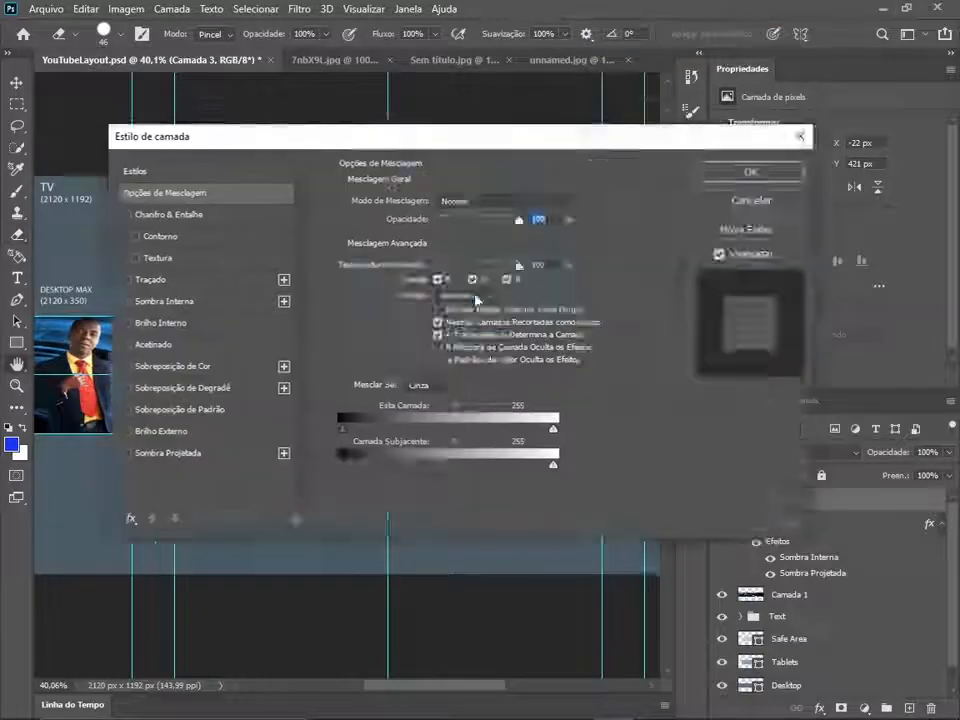
click(386, 197)
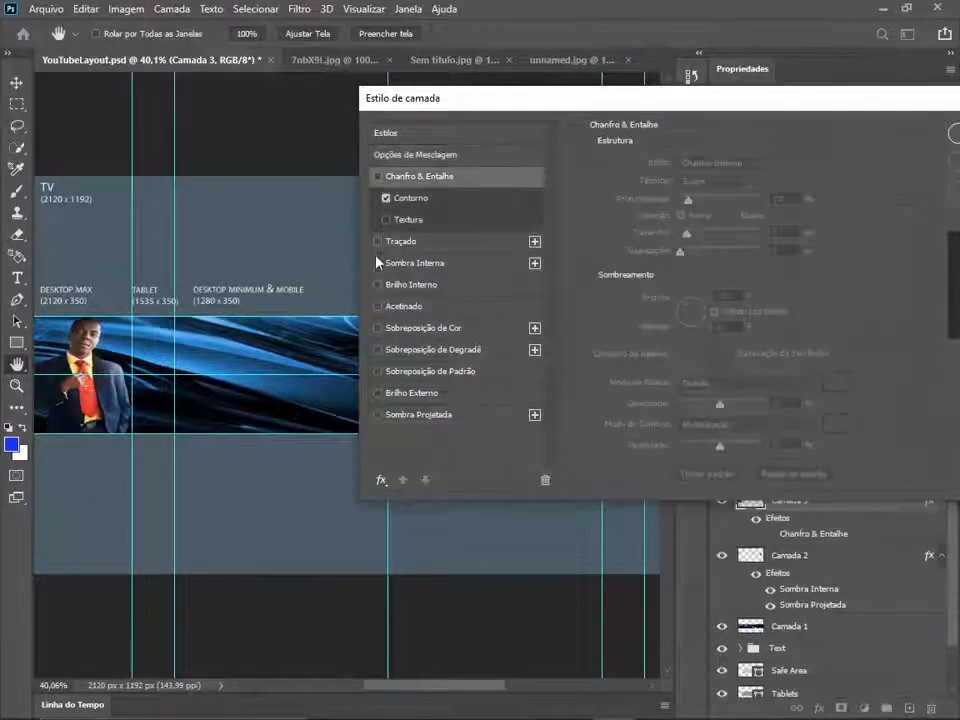
click(379, 415)
click(379, 394)
click(379, 394)
click(378, 307)
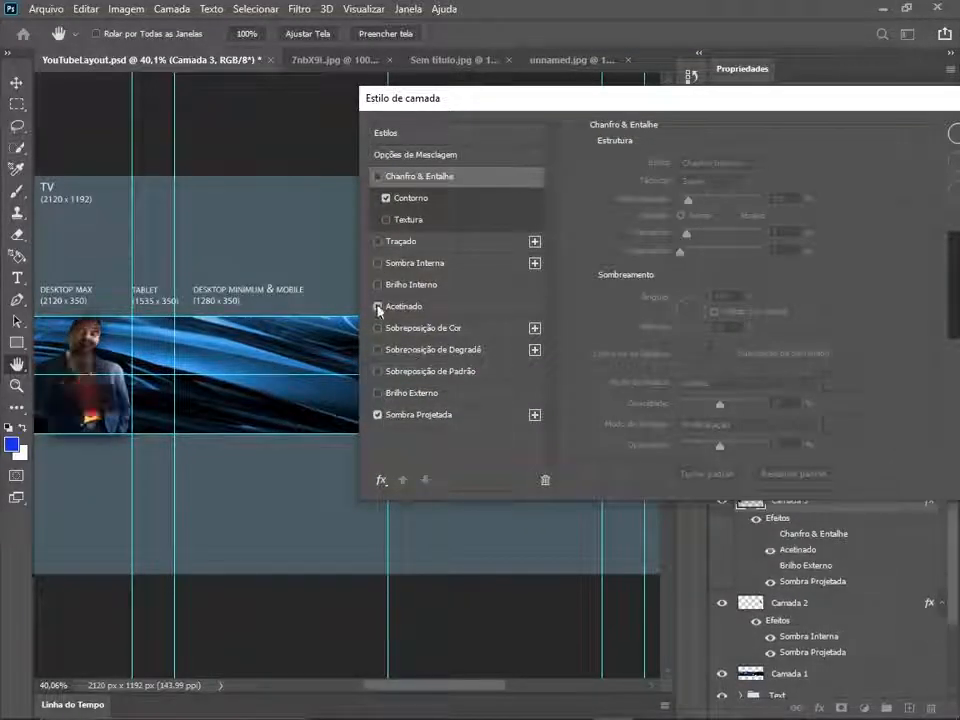
click(378, 307)
click(378, 285)
click(378, 285)
click(378, 263)
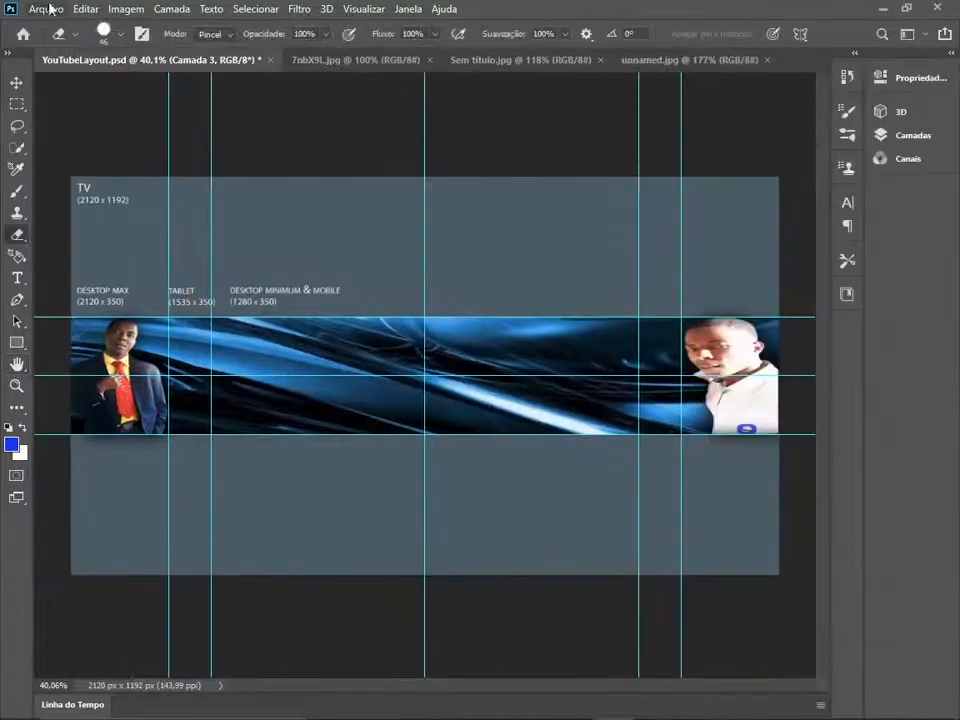
- Open images.jpg, copy the entire wolf-eyes picture and return to the YouTubeLayout.psd document
key(ctrl+o)
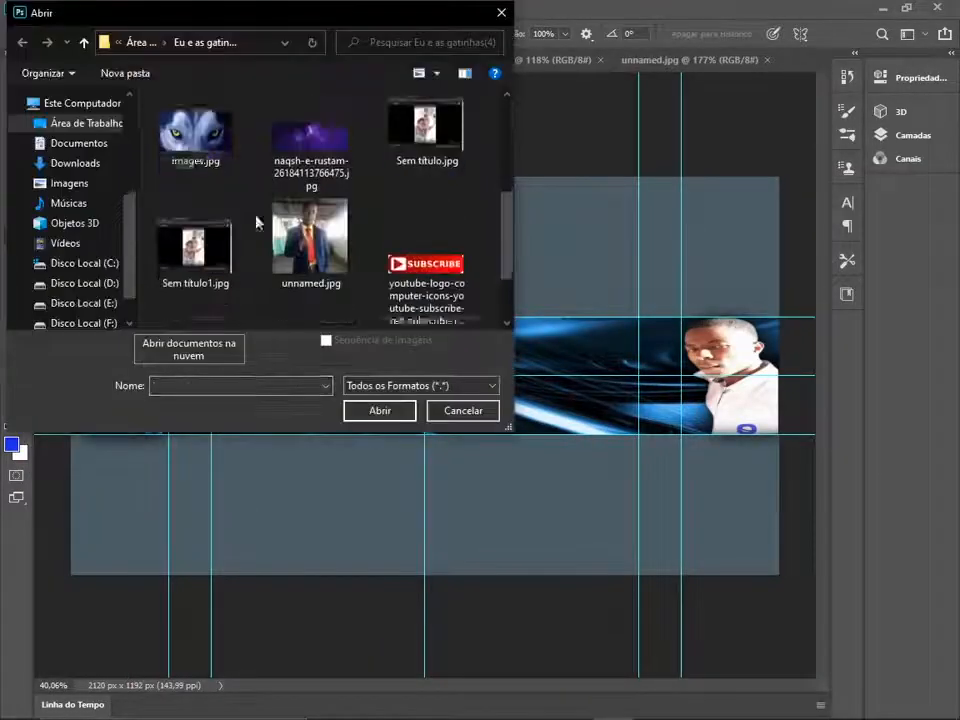
double_click(195, 135)
click(559, 321)
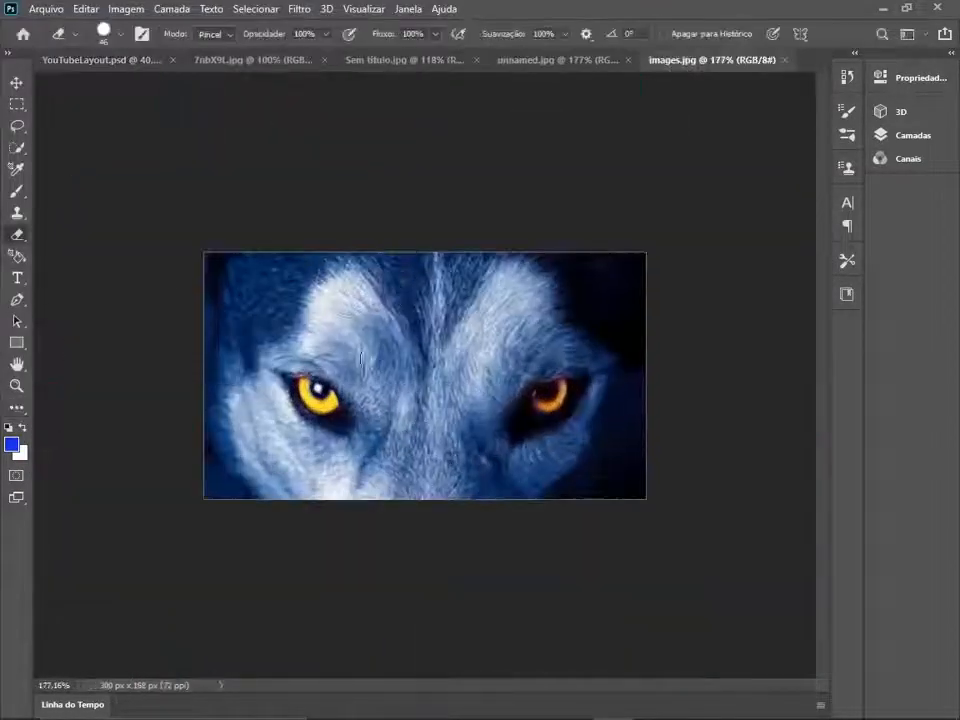
click(18, 104)
key(ctrl+a)
click(85, 9)
click(92, 122)
click(100, 60)
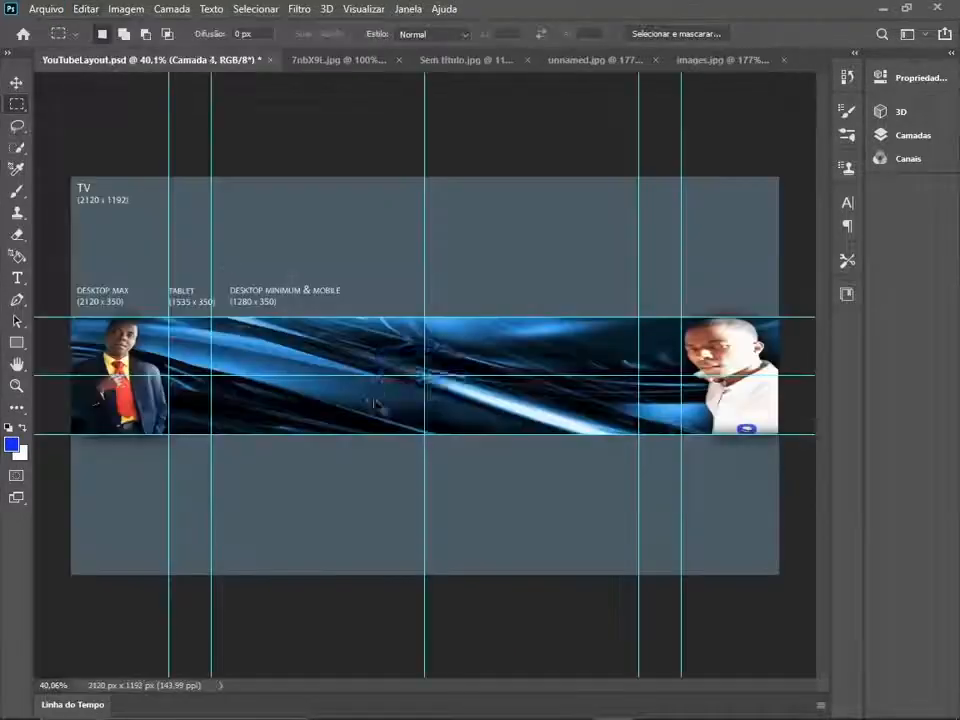
- Paste the wolf picture into the banner and scale it to 208.33% to fill the band's height
key(ctrl+v)
key(ctrl+t)
drag(471, 343, 536, 311)
drag(375, 411, 317, 437)
drag(443, 391, 439, 390)
drag(424, 311, 425, 318)
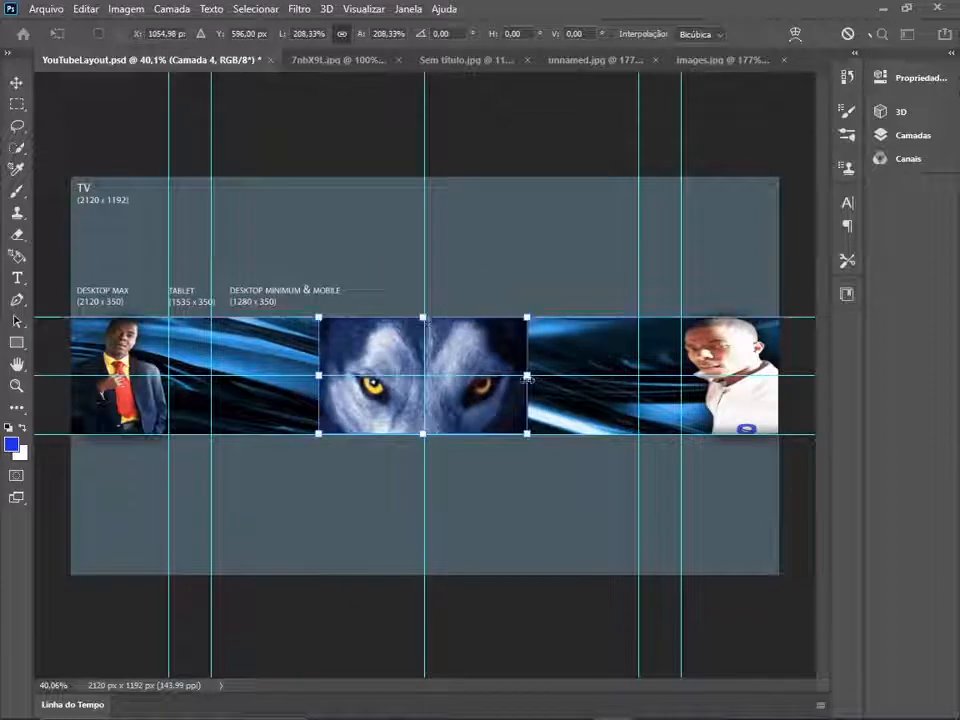
- Stretch the wolf picture's width to 290.92% and centre it horizontally on the banner
drag(527, 378, 574, 376)
drag(318, 376, 285, 376)
drag(472, 397, 466, 399)
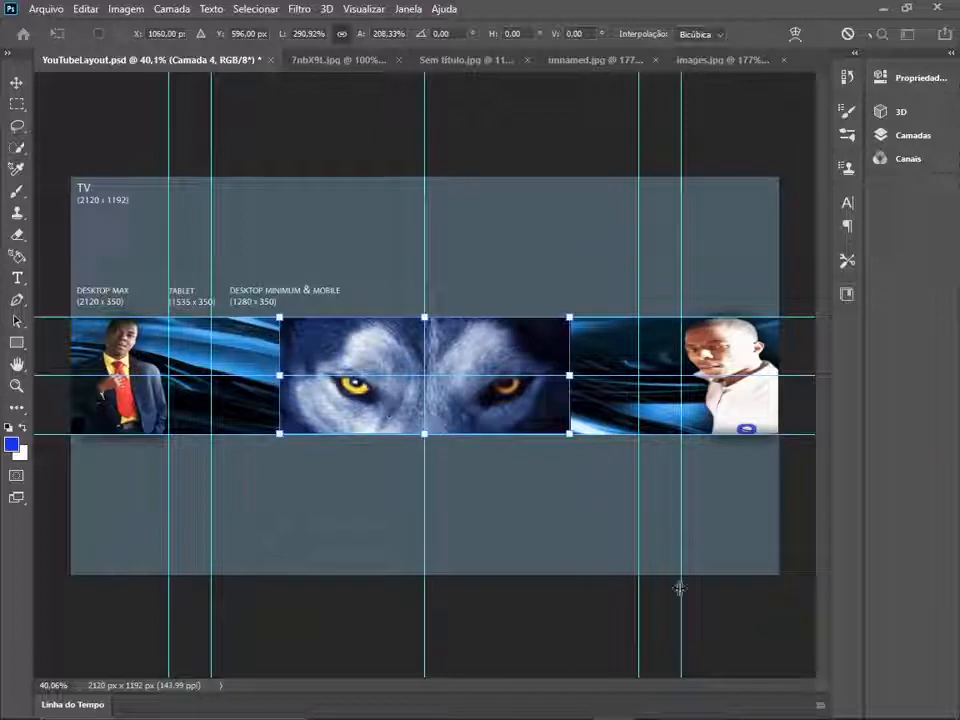
key(Return)
- Blend the wolf picture's two side edges into the background with the Eraser at 36% opacity, 35% flow and 25% smoothing
scroll(283, 353, up, 5)
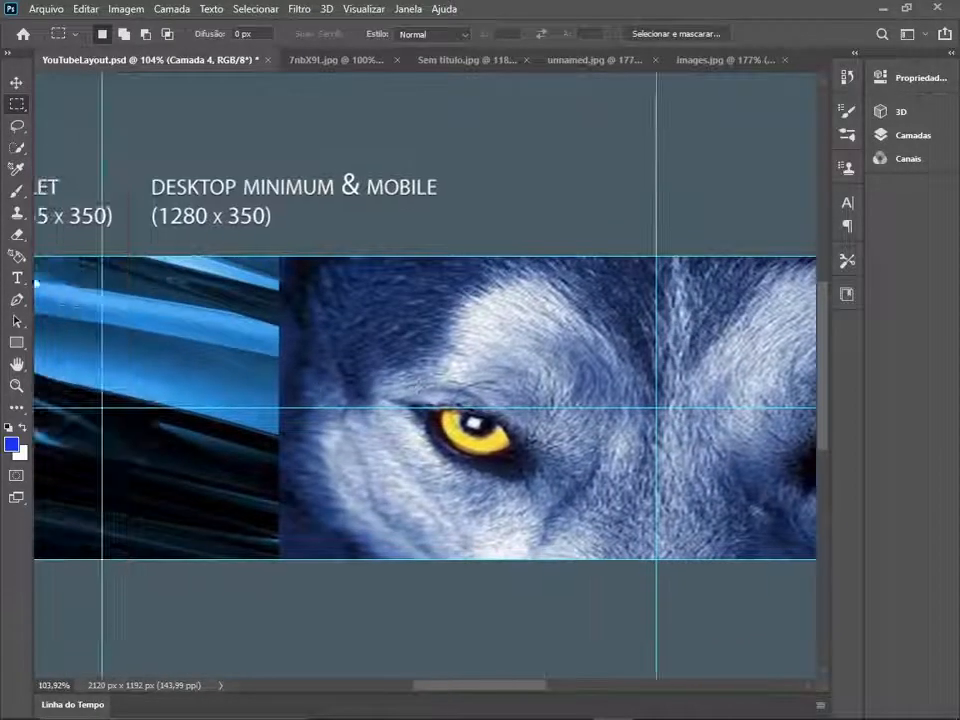
key(e)
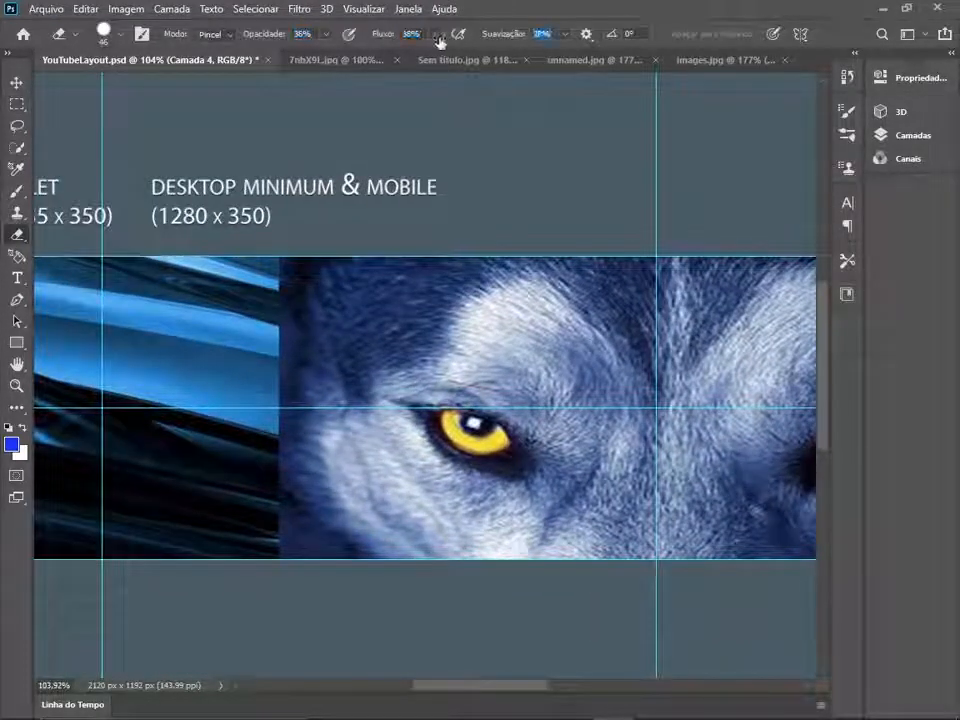
drag(290, 545, 283, 255)
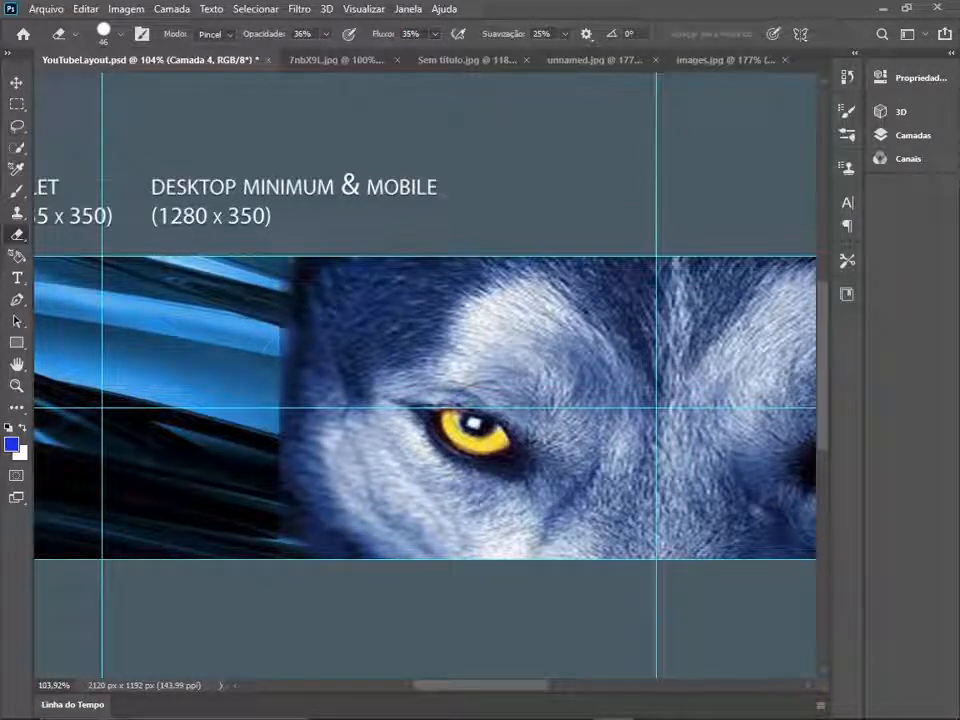
scroll(629, 385, right, 10)
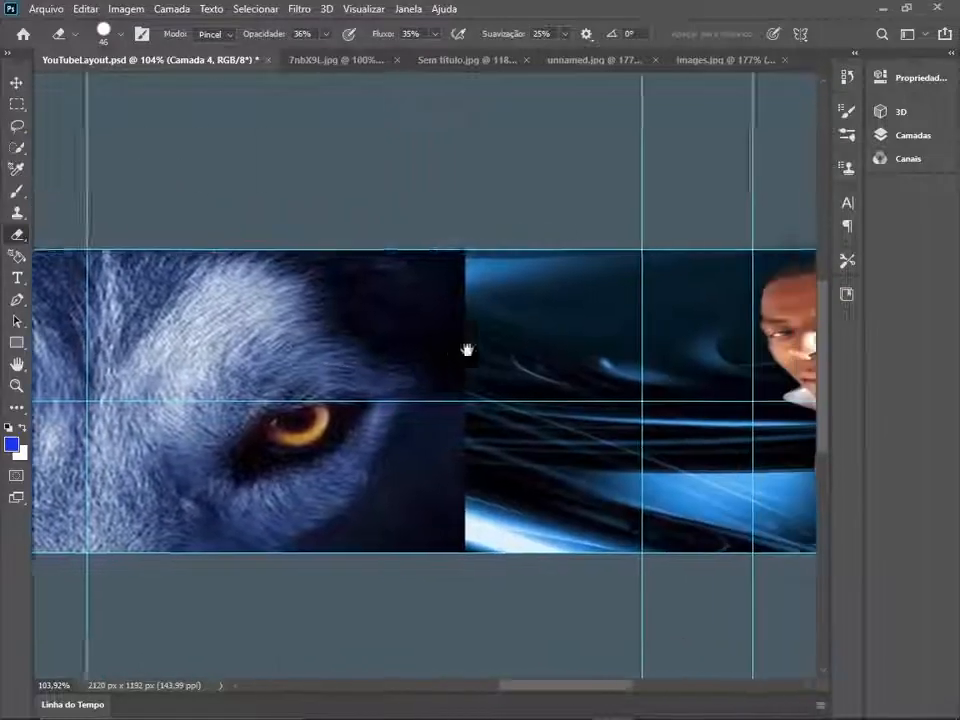
drag(414, 490, 366, 586)
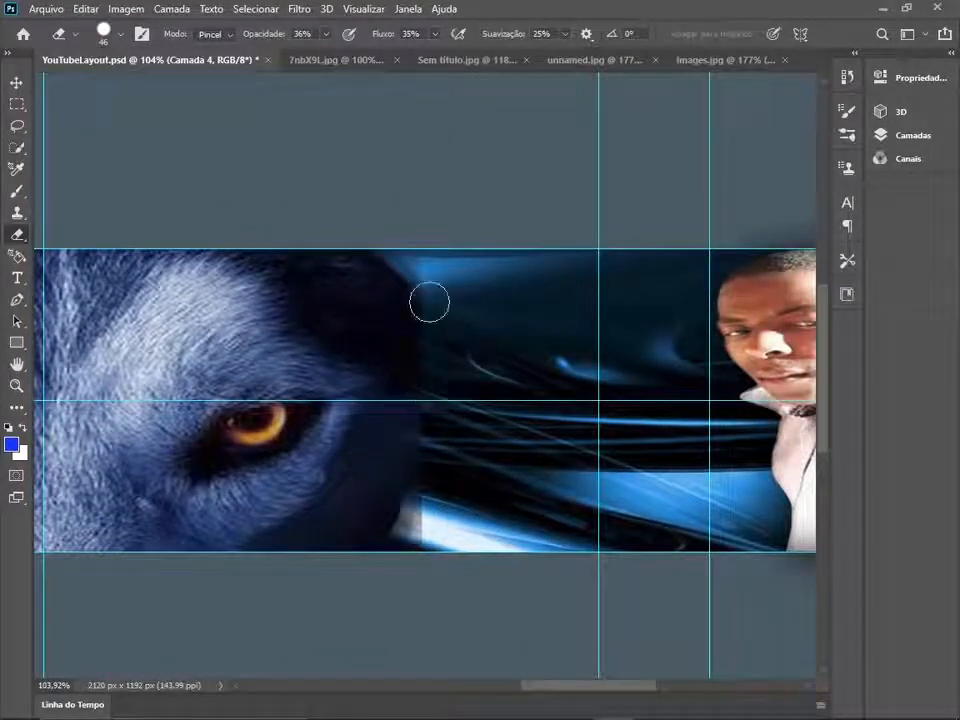
key(ctrl+0)
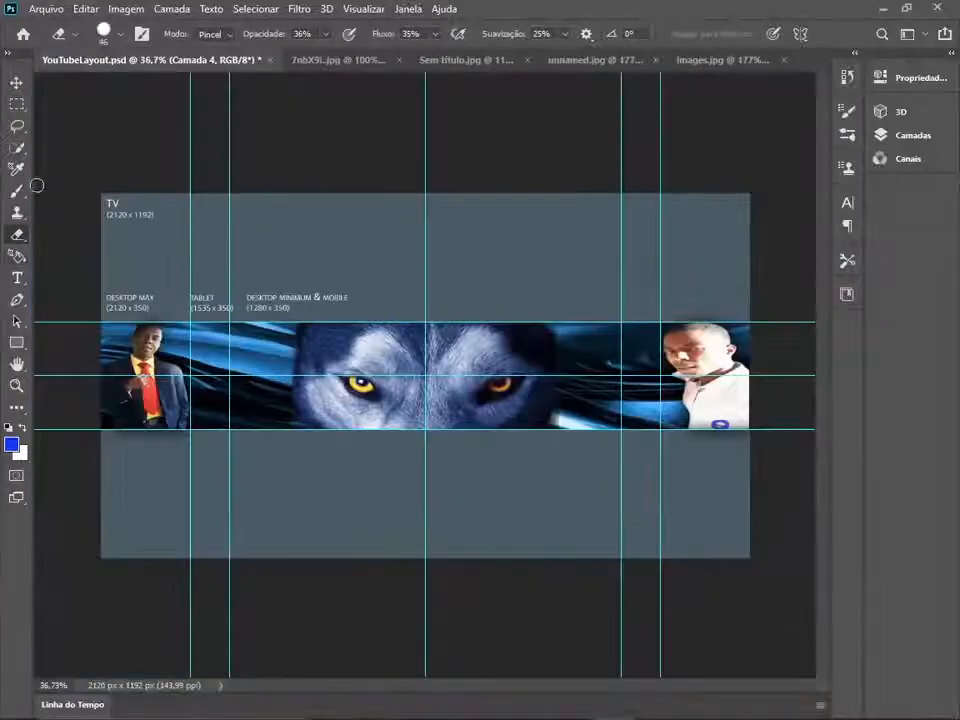
- Paint along the wolf picture's left edge in light blue sampled from the background, using a 43 px brush at 28% opacity, 27% flow and 30% smoothing
click(11, 444)
click(296, 343)
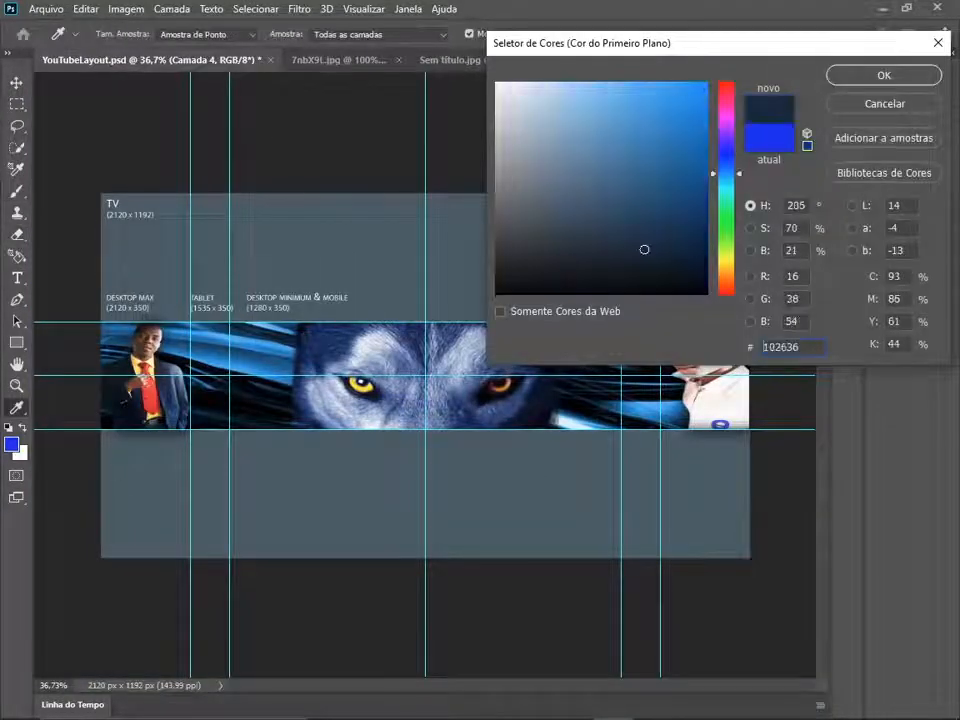
click(286, 348)
click(849, 82)
scroll(397, 411, up, 3)
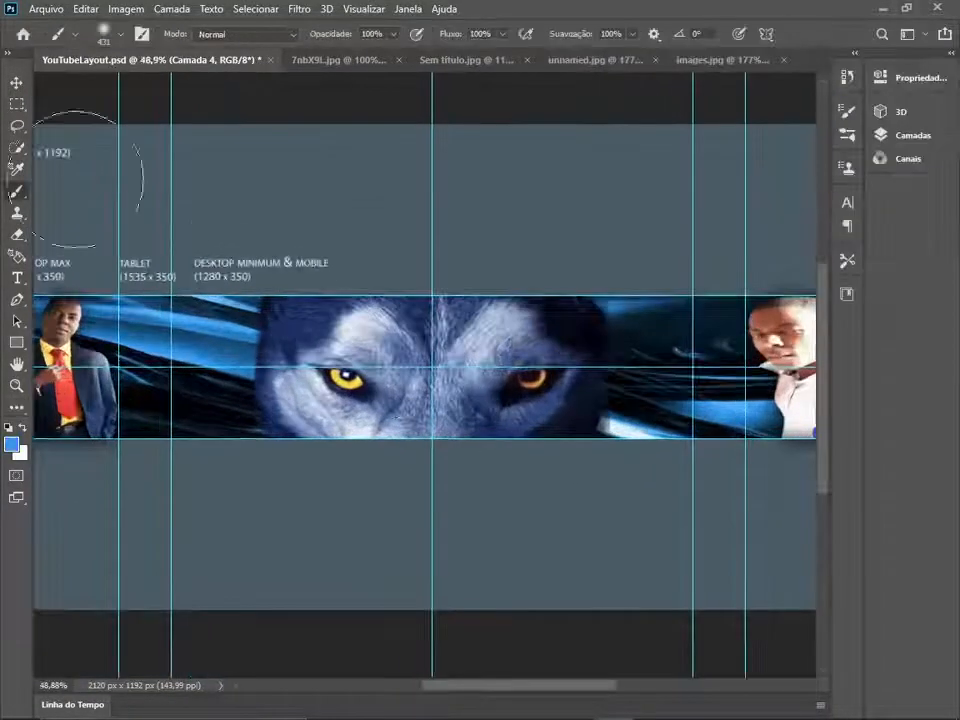
scroll(276, 395, up, 4)
click(104, 33)
text(43)
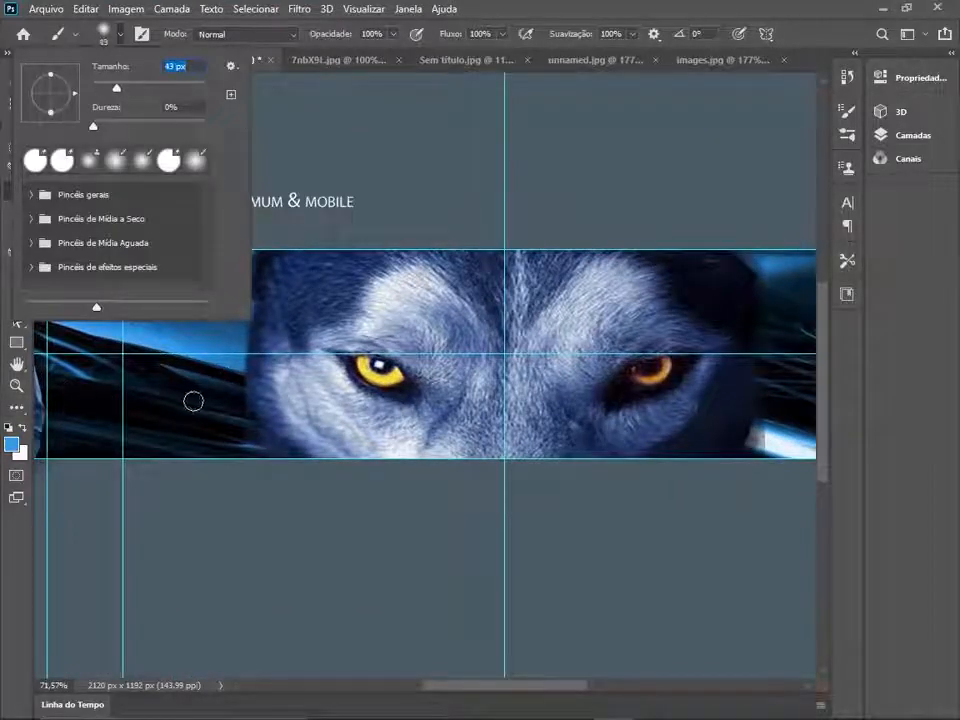
key(Return)
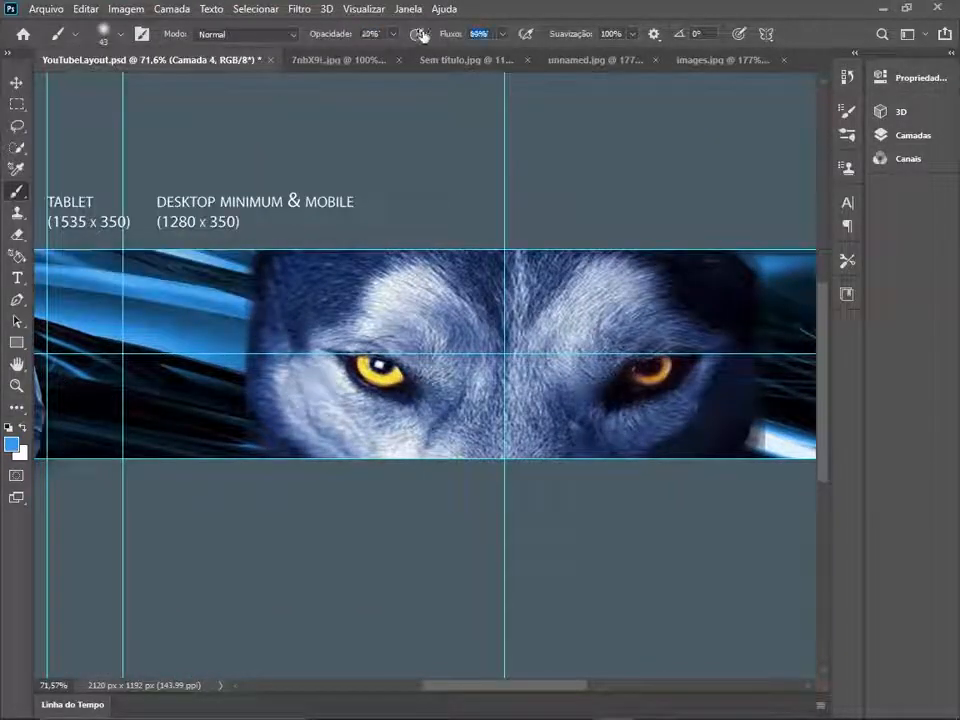
drag(422, 34, 411, 34)
drag(254, 250, 246, 413)
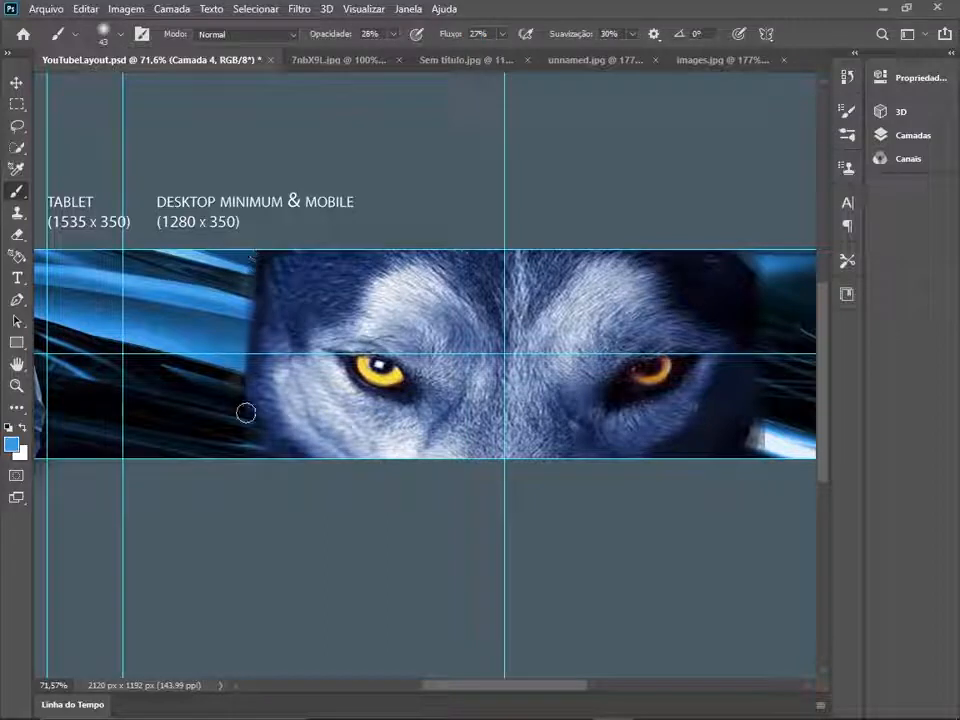
drag(250, 266, 243, 434)
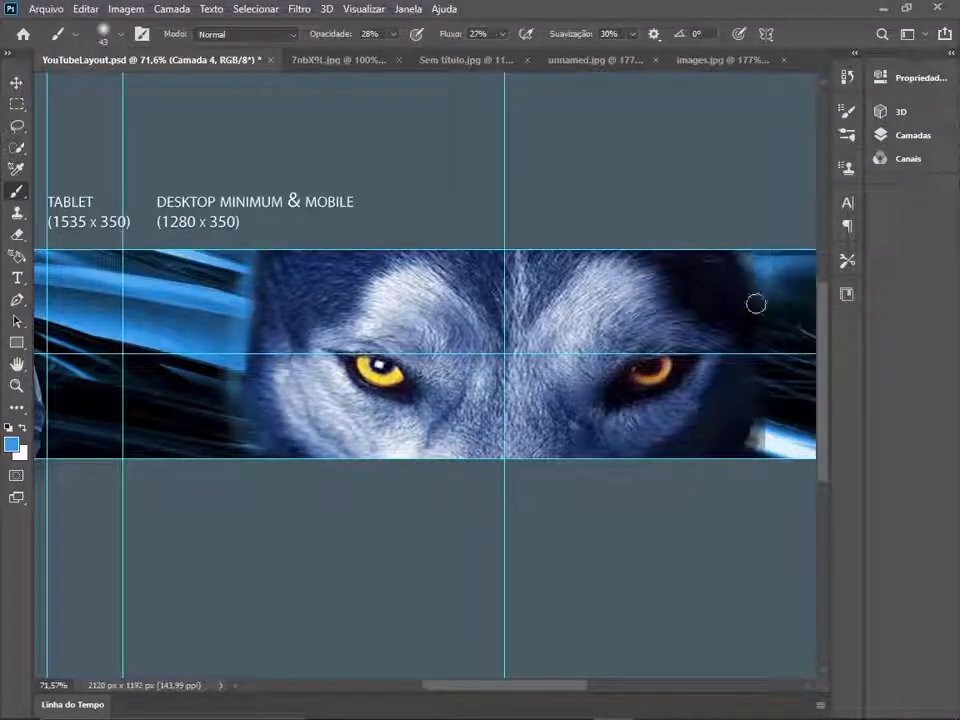
- Sample near-black from the dark background and brush it along the wolf picture's left edge to soften the transition
click(12, 444)
click(251, 368)
key(Return)
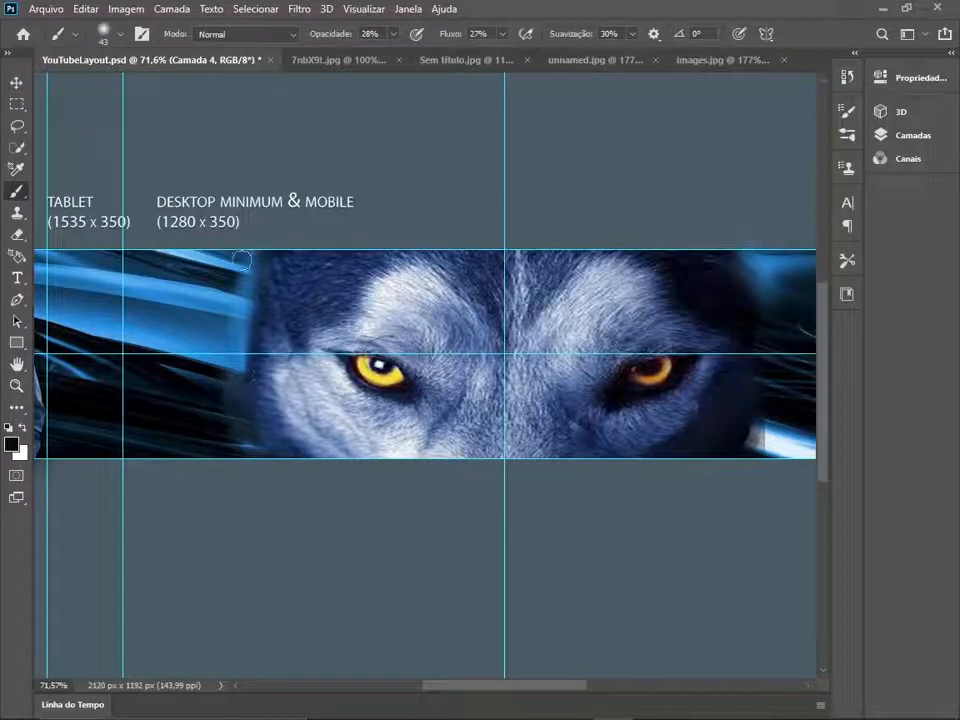
drag(242, 260, 248, 326)
- Soften the wolf picture's right edge by brushing on a colour sampled from the background beside it
drag(586, 380, 480, 385)
click(11, 444)
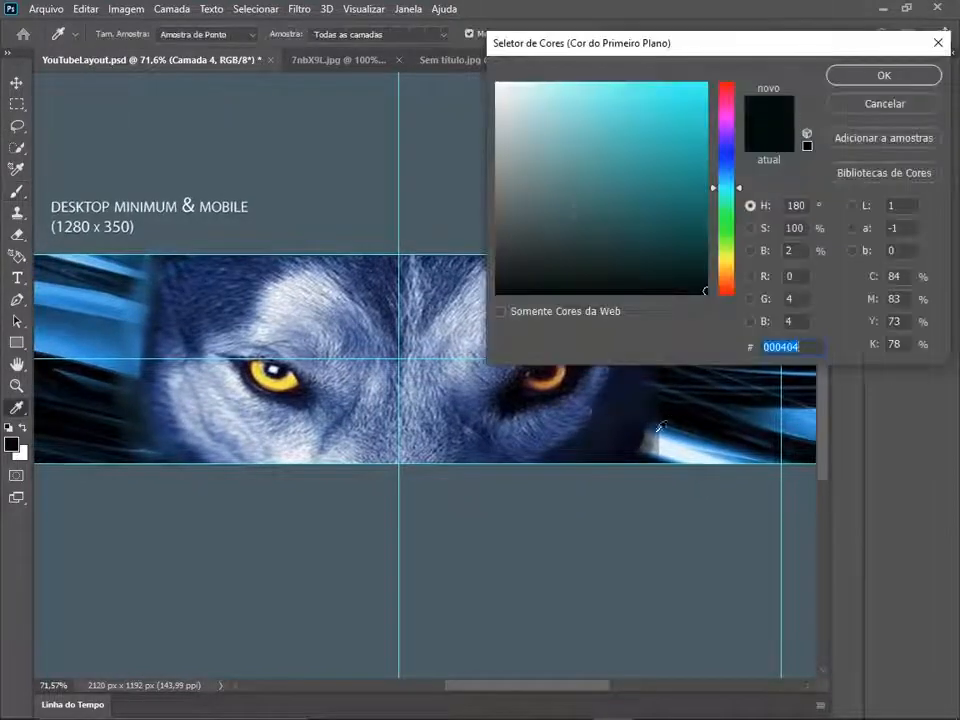
click(674, 434)
click(884, 75)
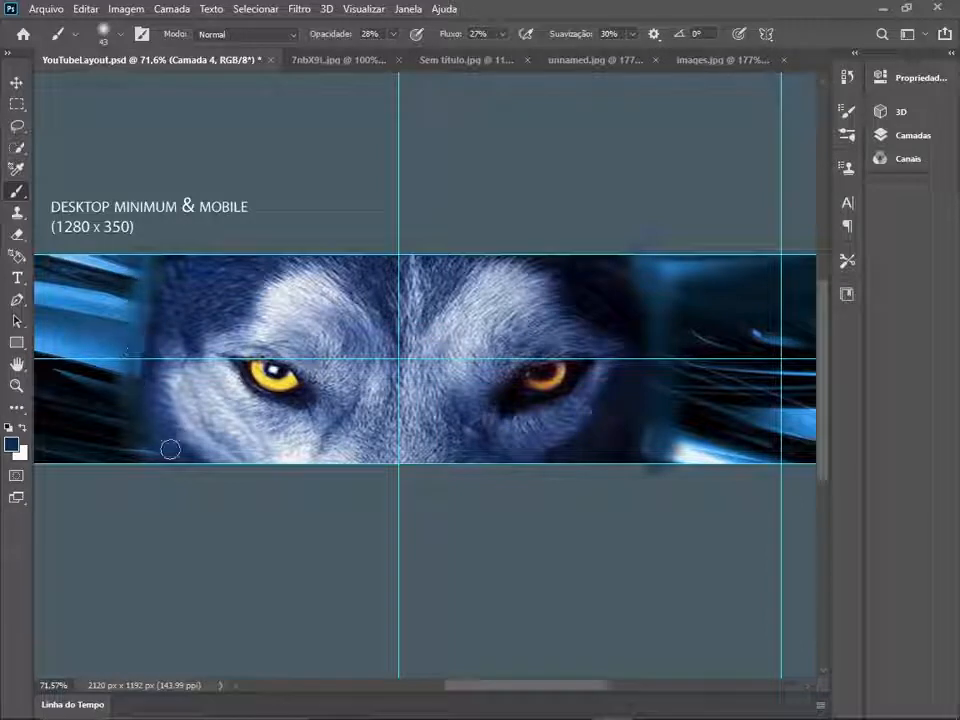
scroll(500, 330, down, 5)
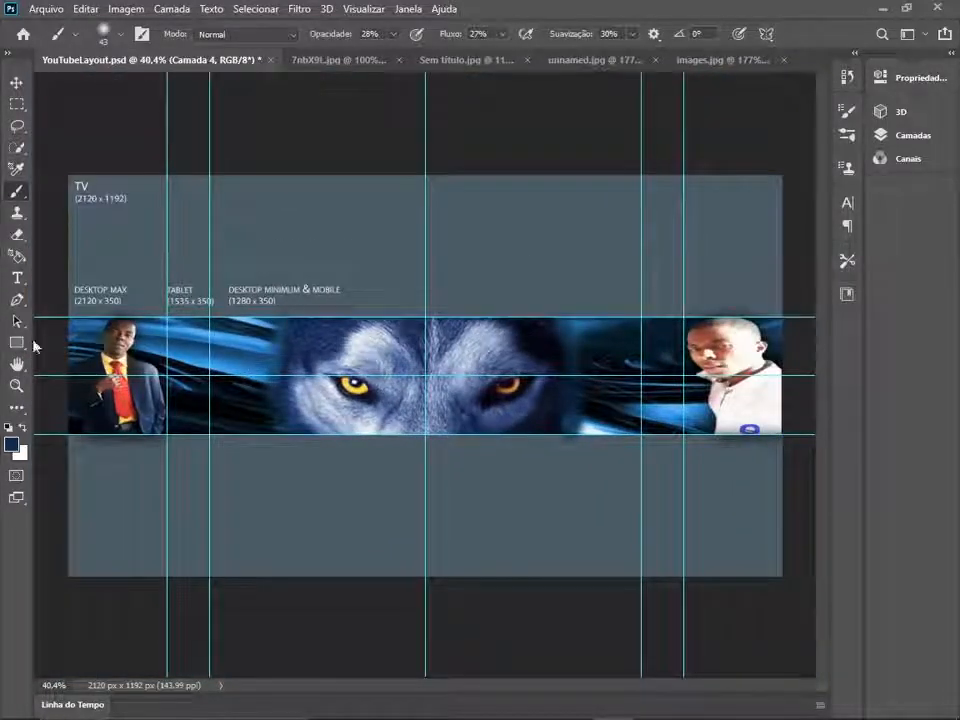
- Add the channel name over the wolf's forehead as 80 pt Impact text and position it within the banner band
click(17, 277)
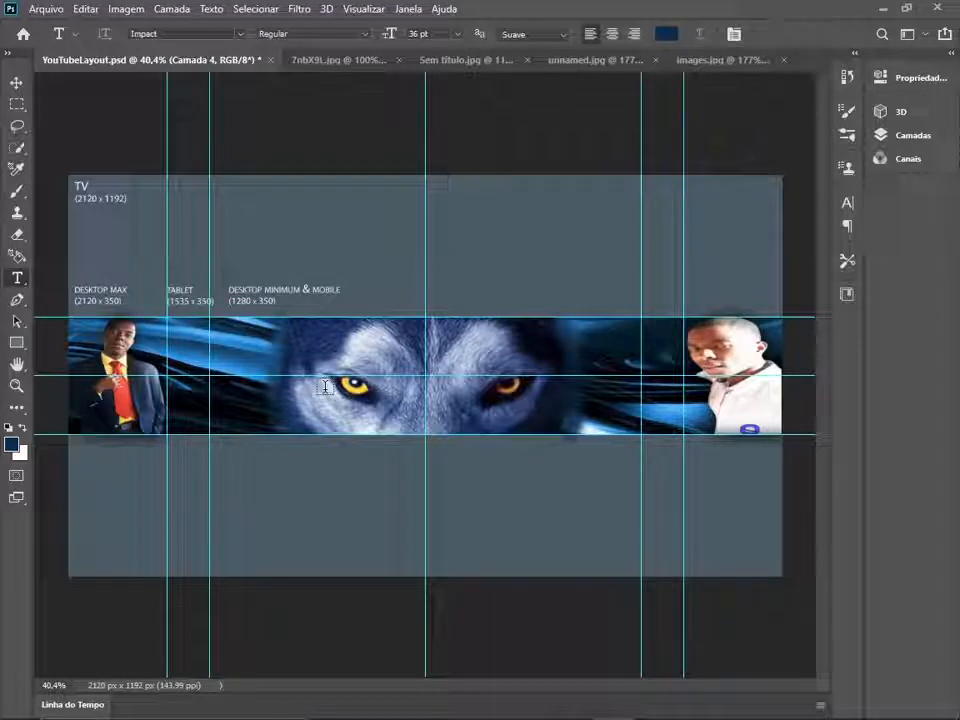
click(266, 375)
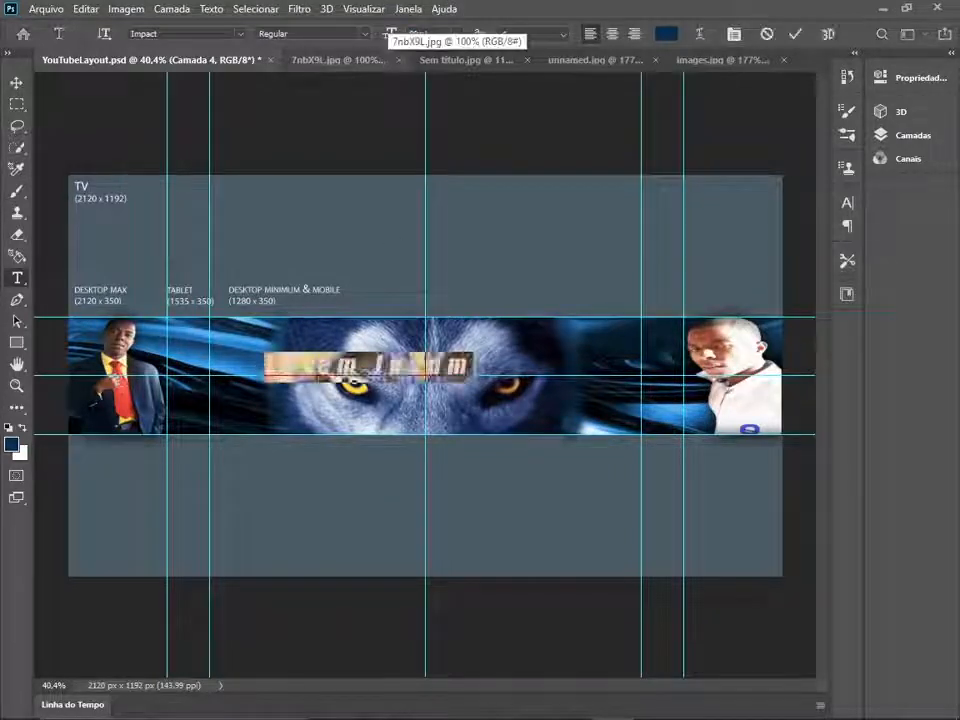
drag(388, 34, 420, 34)
drag(364, 307, 293, 317)
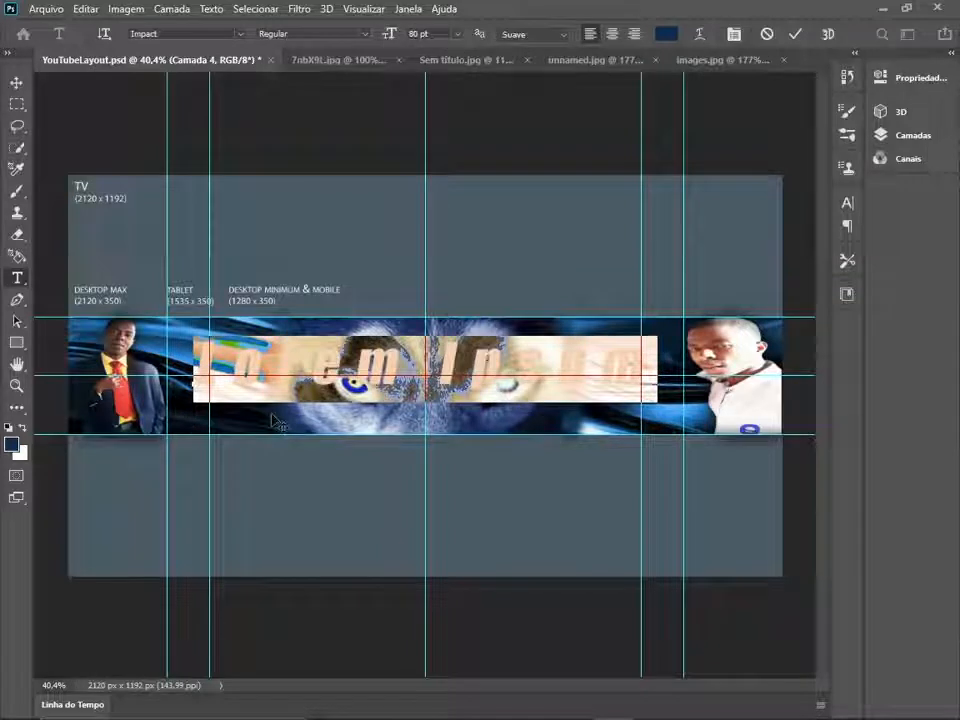
text(JEAN RONY)
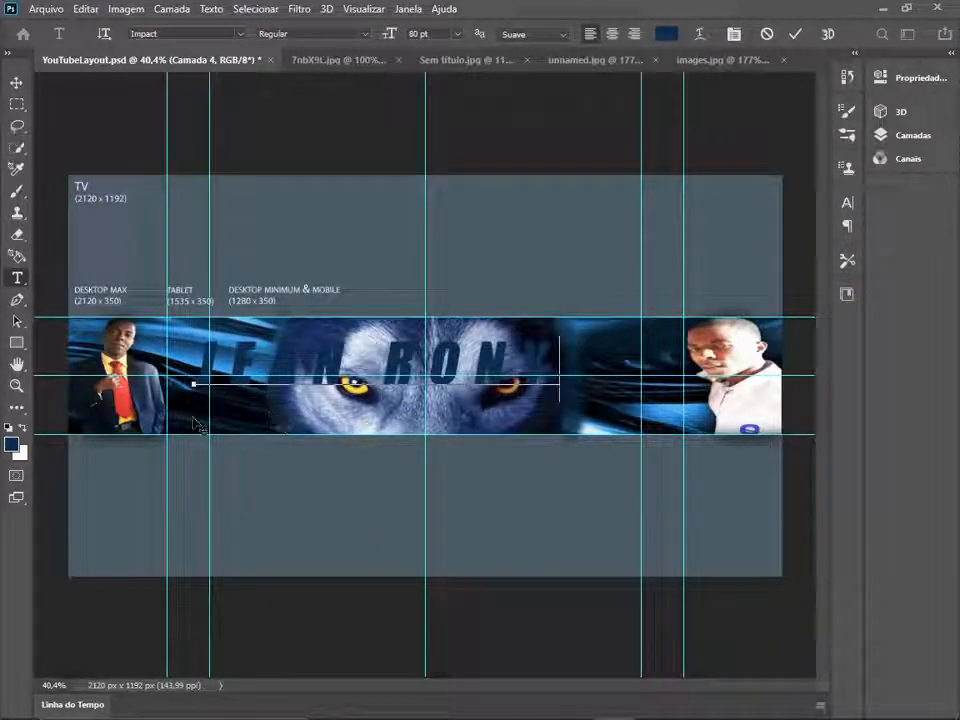
drag(197, 425, 262, 412)
- Recolour the entire channel name text in a brighter medium blue and commit the text
key(ctrl+a)
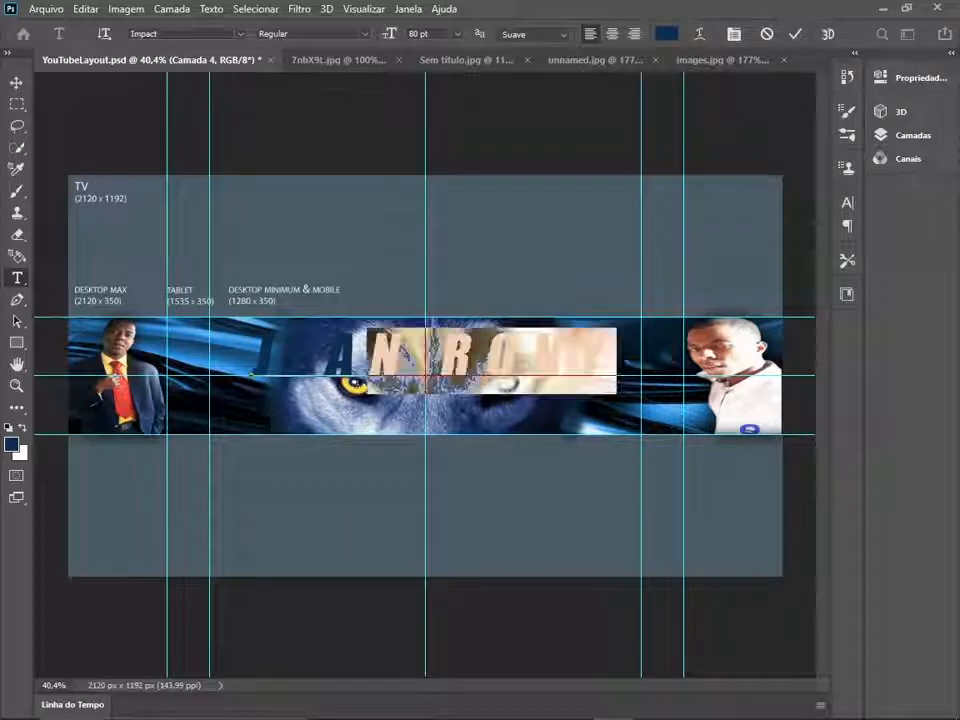
click(11, 443)
click(724, 181)
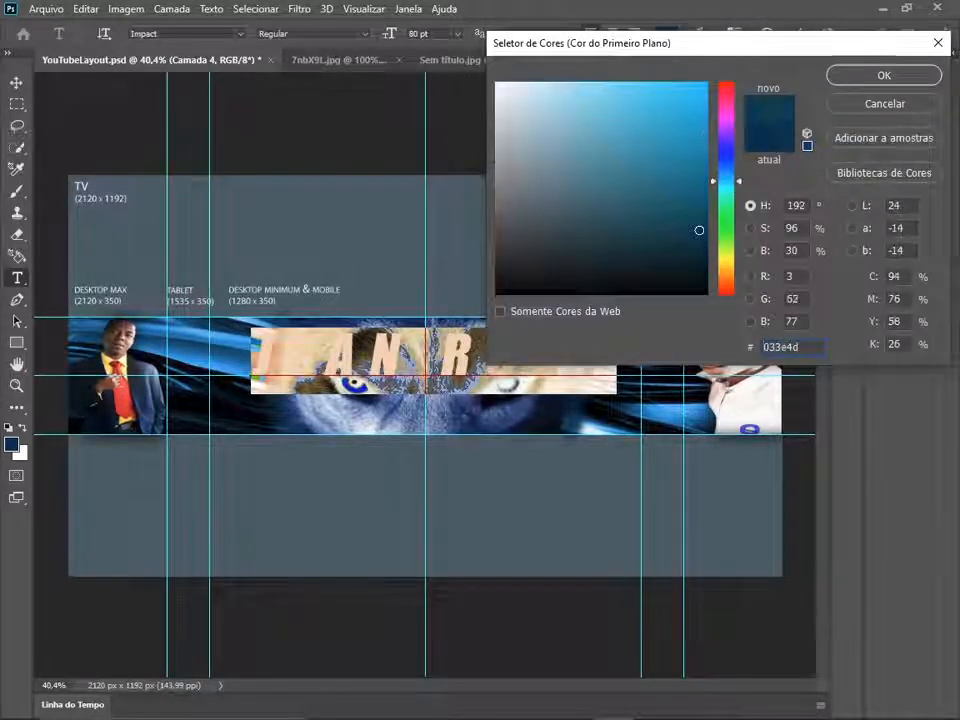
click(695, 118)
click(854, 80)
click(540, 592)
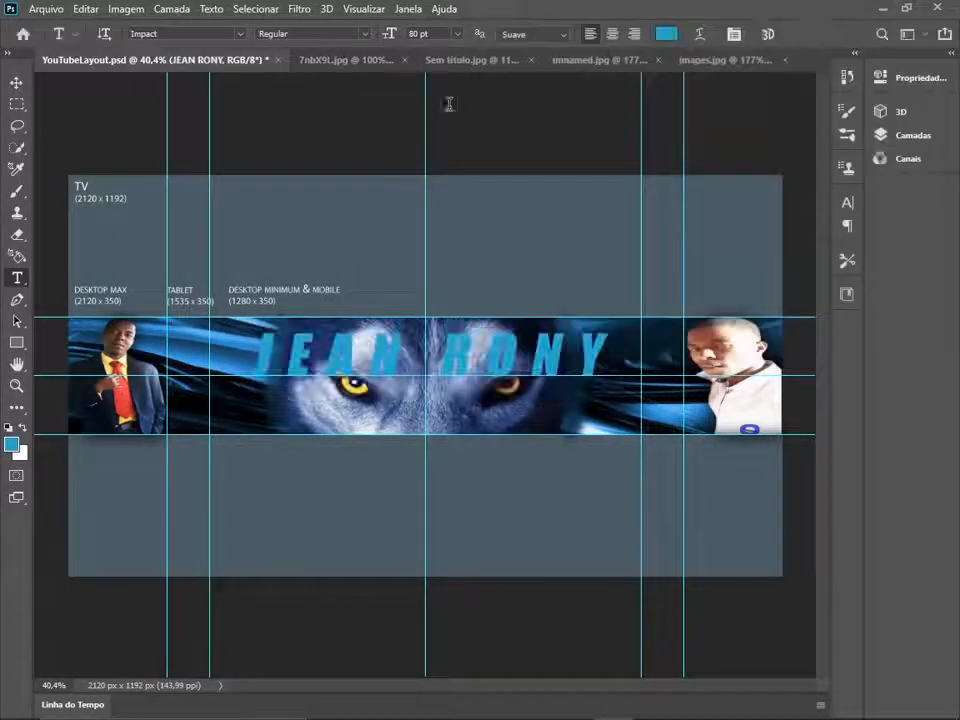
- Convert the channel name text layer into a 3D extrusion
click(326, 8)
click(499, 102)
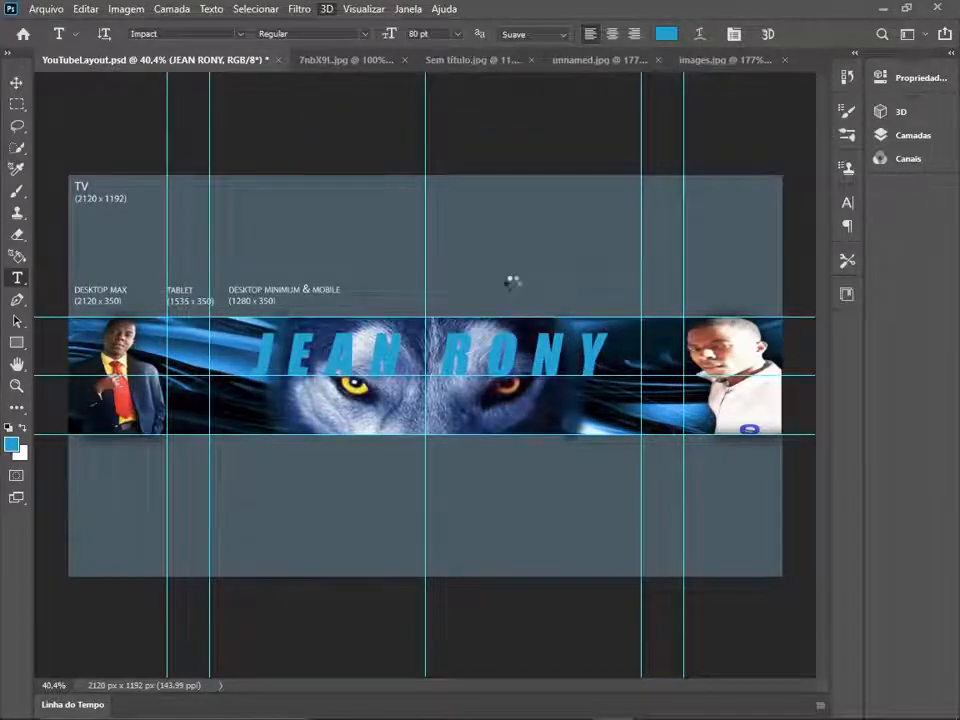
click(555, 343)
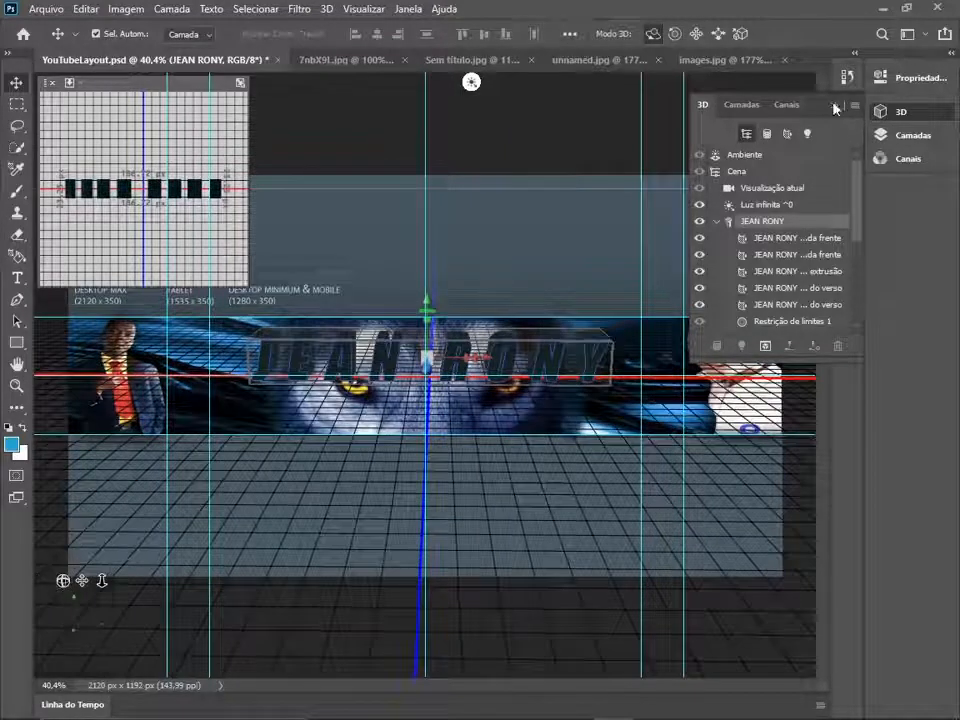
- Set the 3D text colour to a light blue with hue 192° and an intensity of +3.00 stops
click(951, 53)
click(791, 522)
click(748, 362)
drag(716, 43, 817, 66)
click(819, 138)
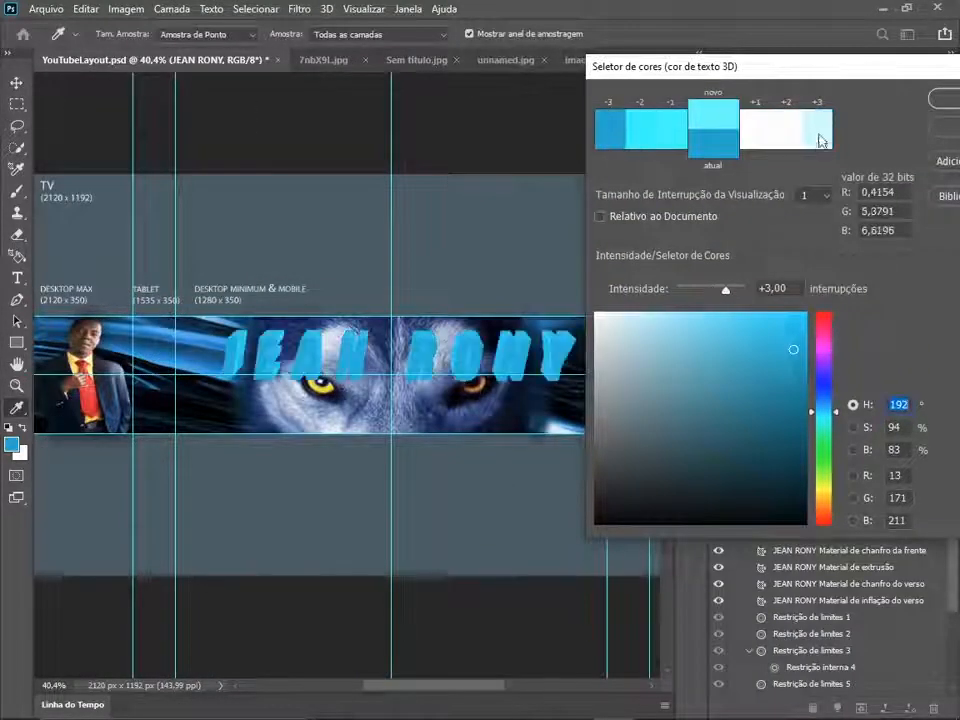
click(785, 135)
click(670, 138)
click(612, 138)
click(786, 137)
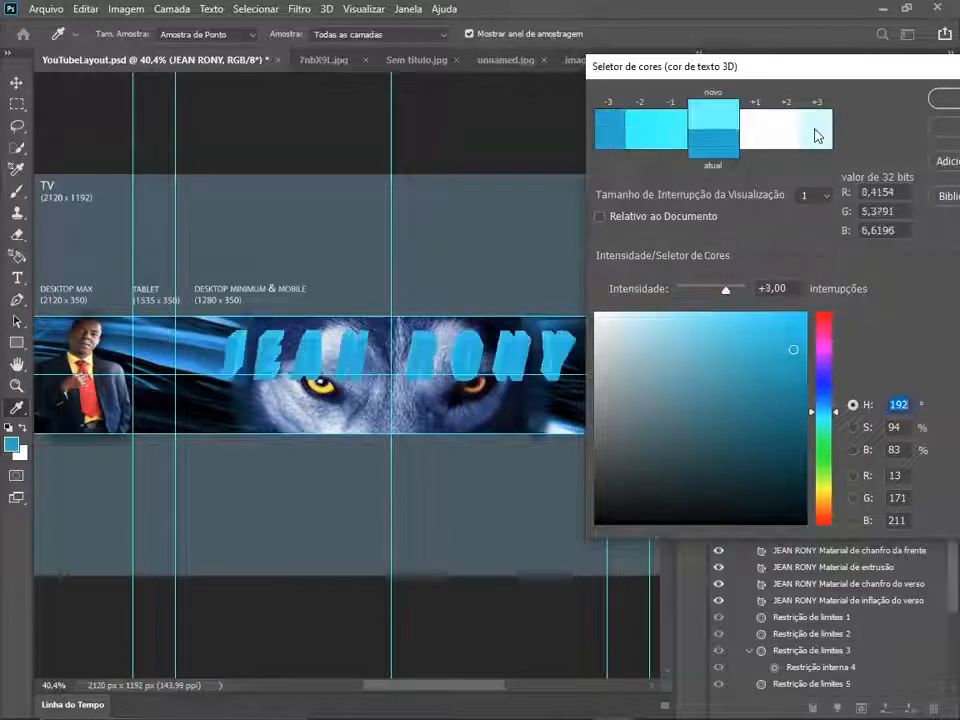
click(783, 405)
click(761, 350)
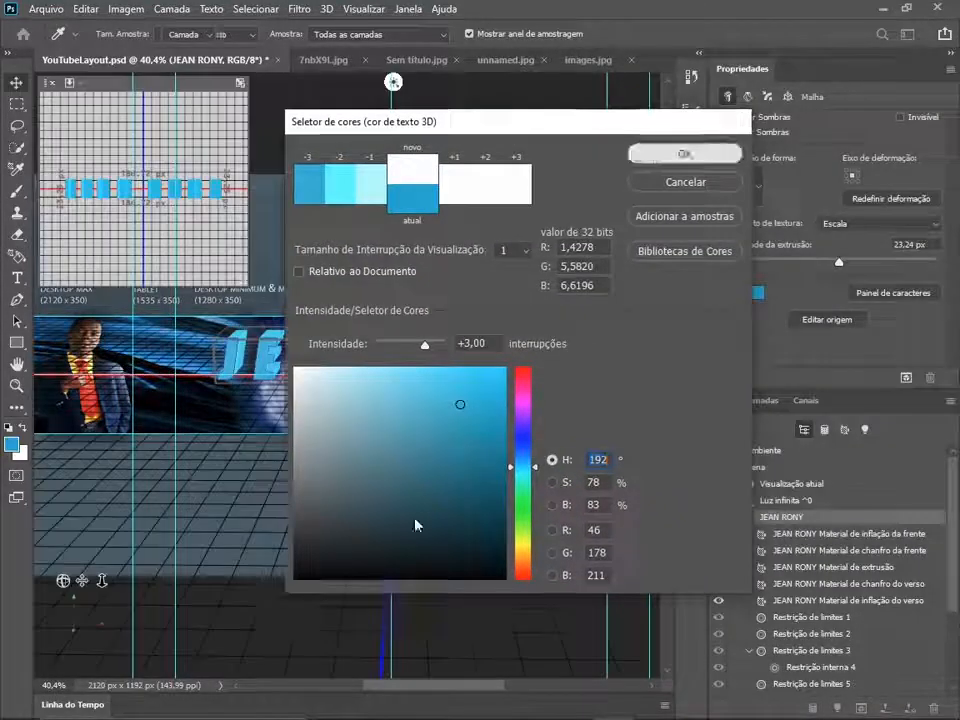
click(669, 154)
click(761, 400)
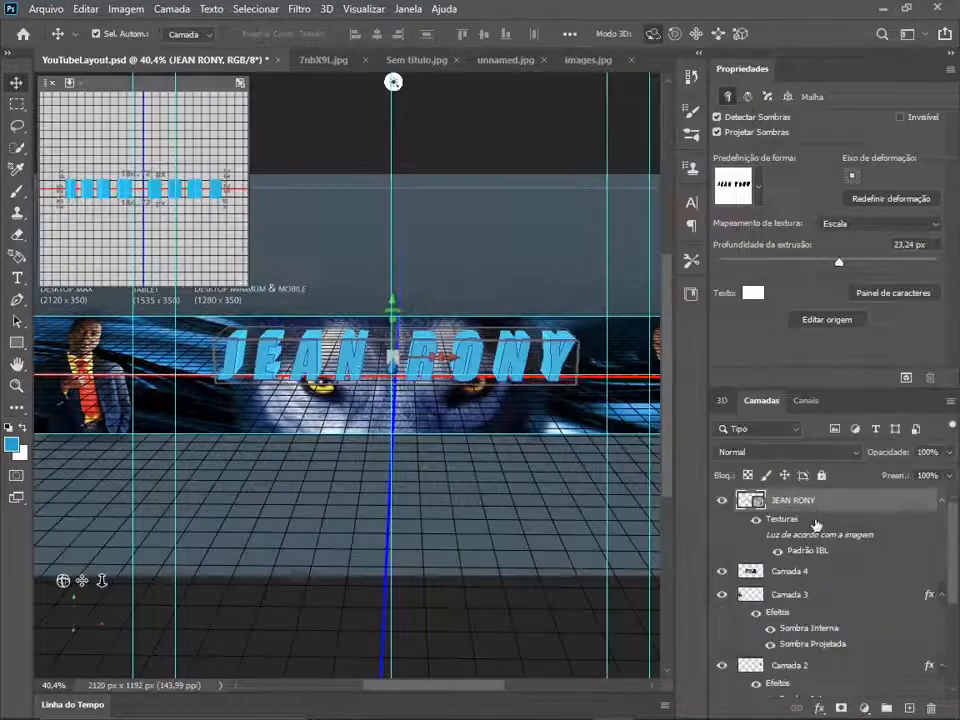
click(789, 571)
double_click(831, 500)
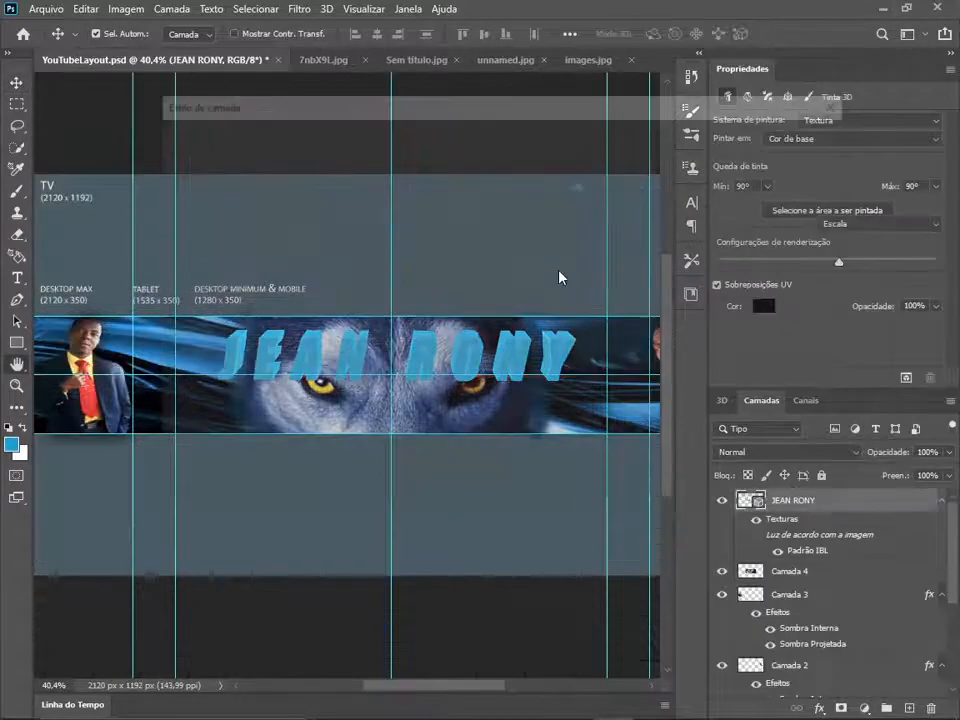
click(625, 188)
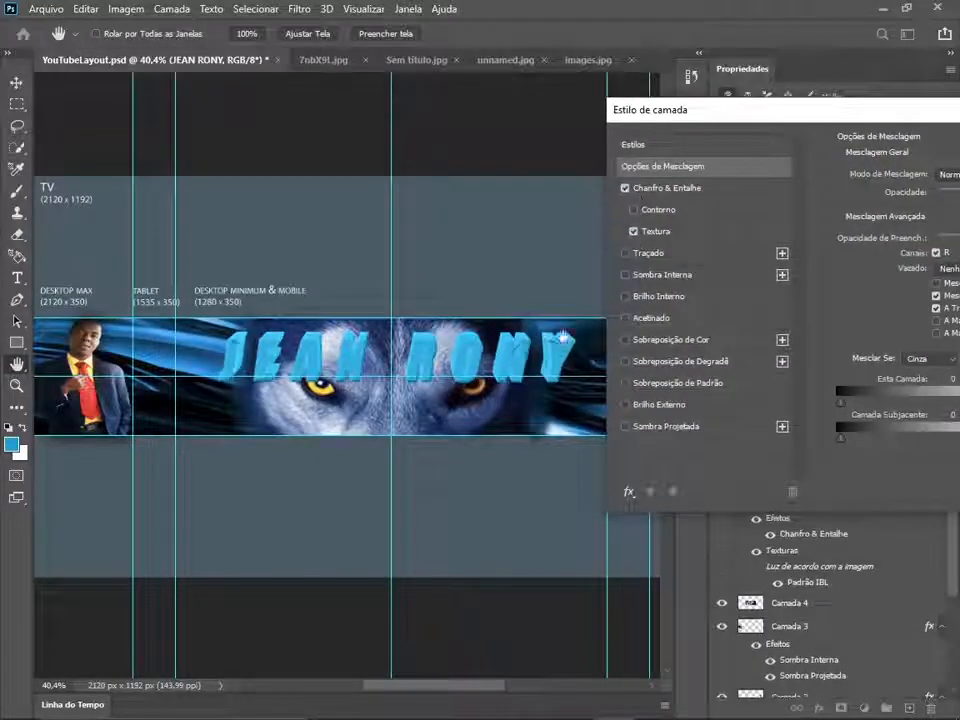
click(625, 253)
click(625, 274)
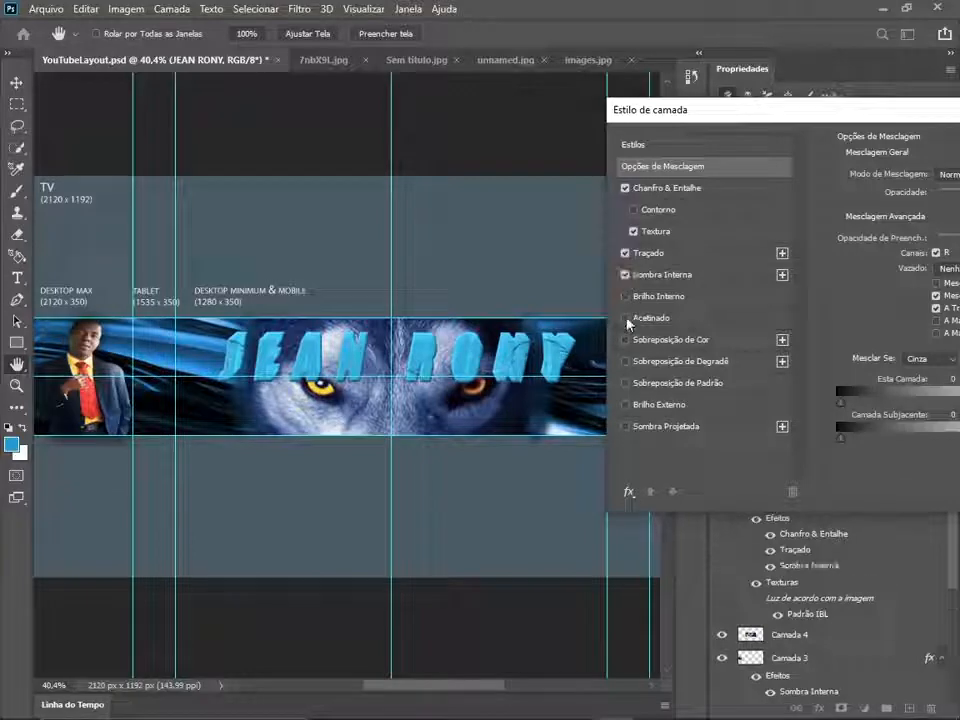
click(625, 426)
click(625, 318)
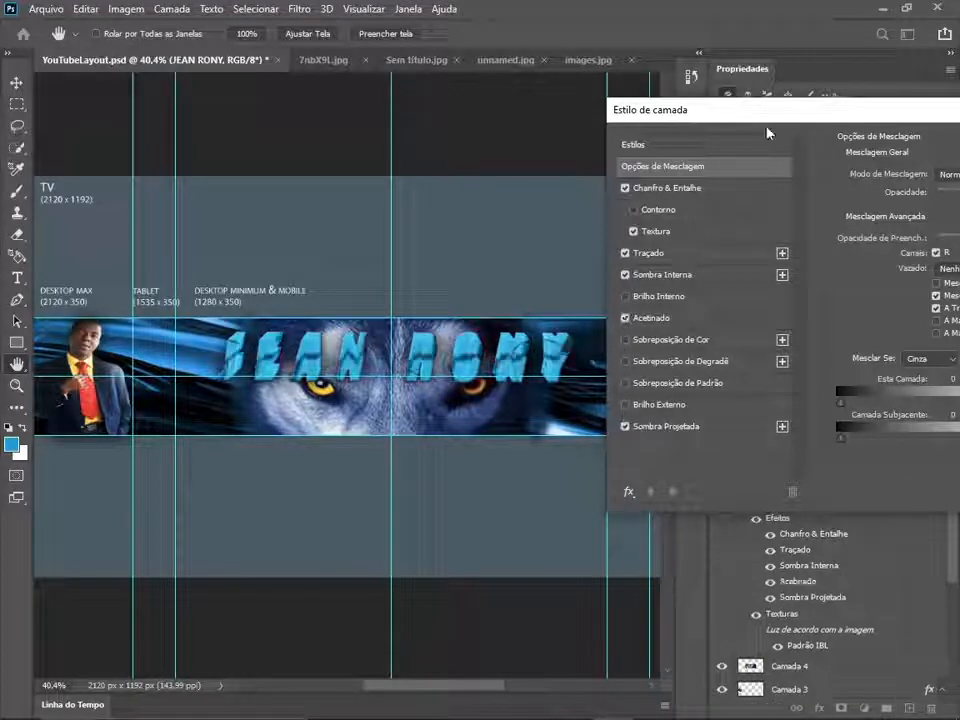
drag(767, 133, 345, 98)
click(925, 98)
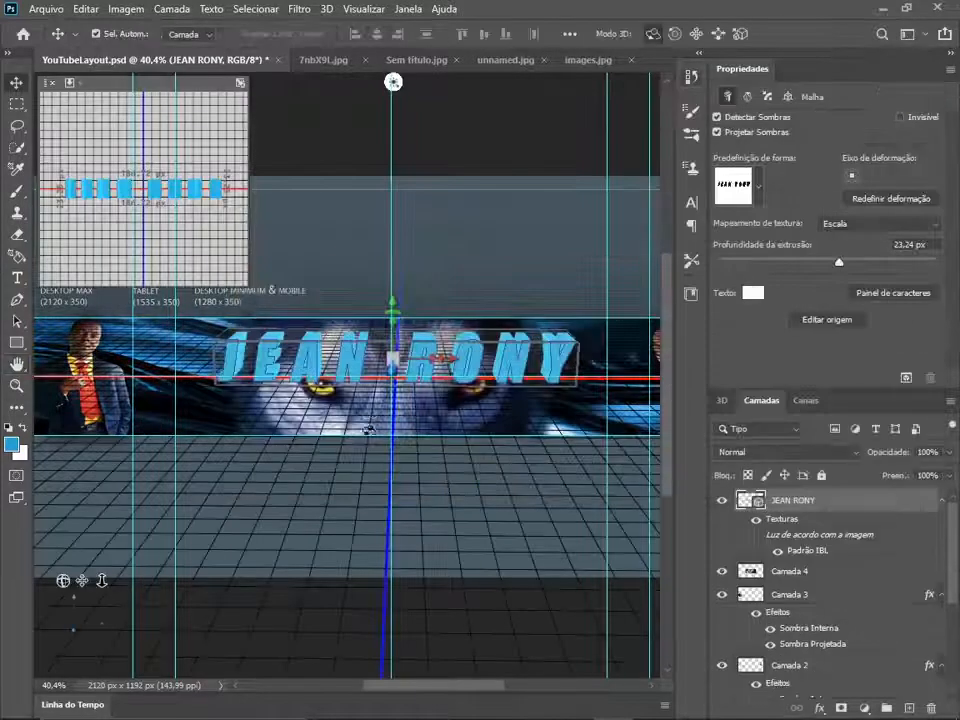
- Set the foreground colour to #020708 and create a 7 × 5 inch, 300 ppi base-colour texture for the 3D text's extrusion material
click(806, 571)
click(16, 191)
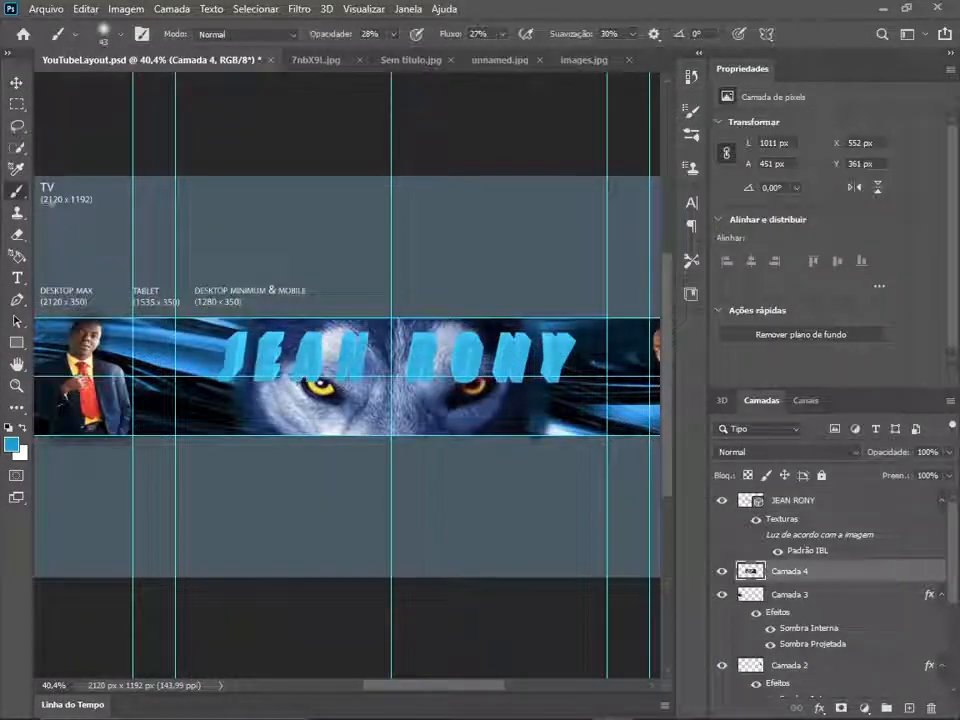
click(12, 441)
click(442, 366)
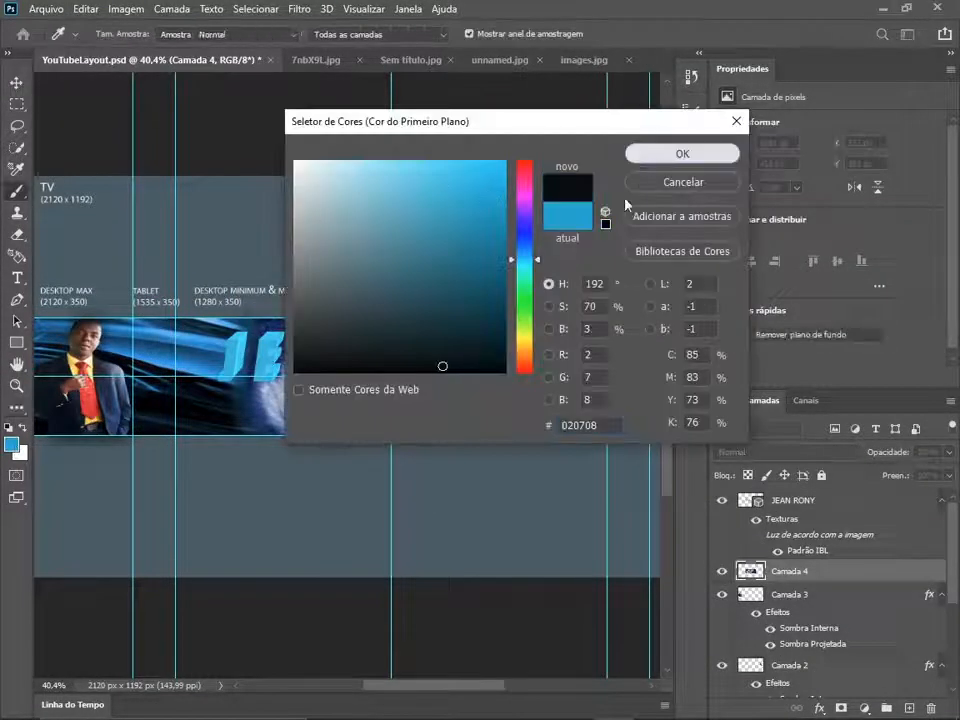
click(662, 155)
click(765, 505)
click(307, 367)
click(445, 291)
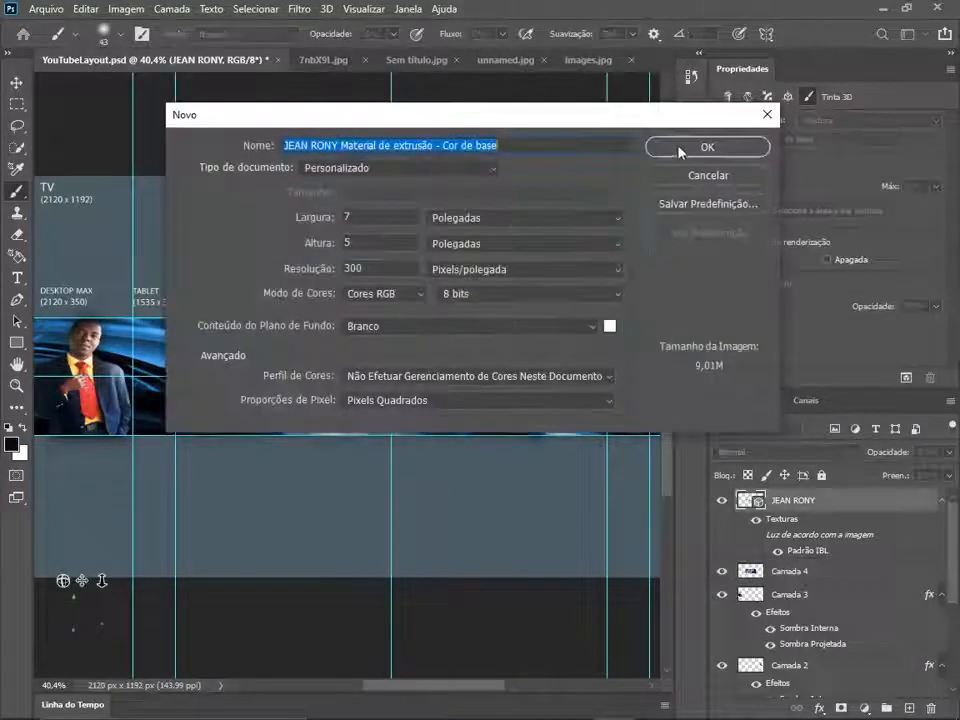
click(680, 152)
- Apply Bevel & Emboss with Texture, Stroke, Satin and Drop Shadow effects to the 3D channel name layer
right_click(796, 505)
click(800, 517)
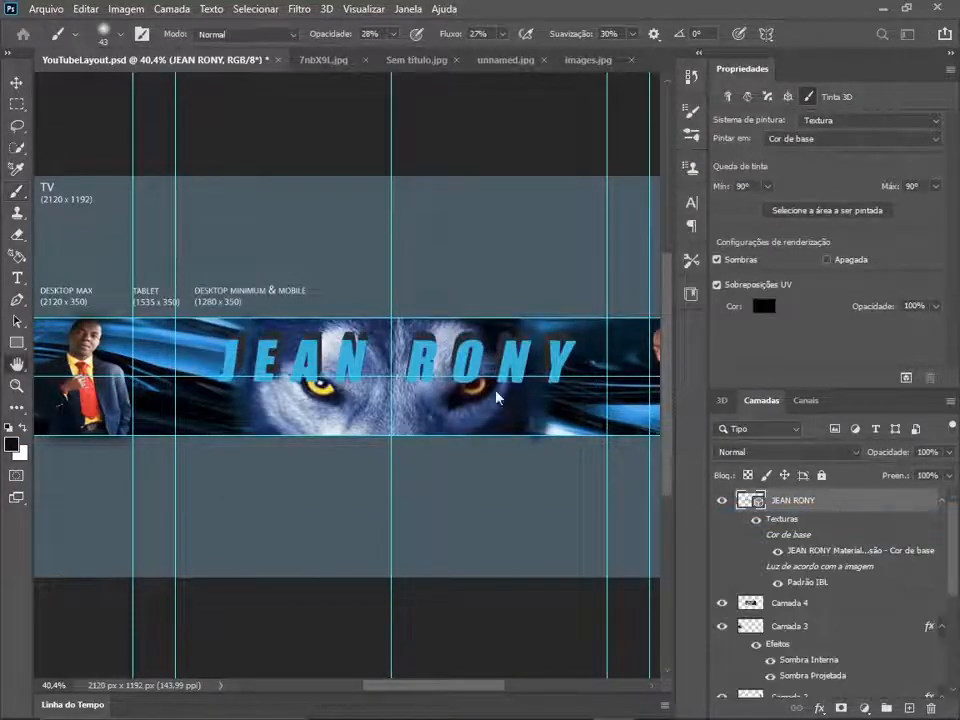
click(656, 203)
click(664, 181)
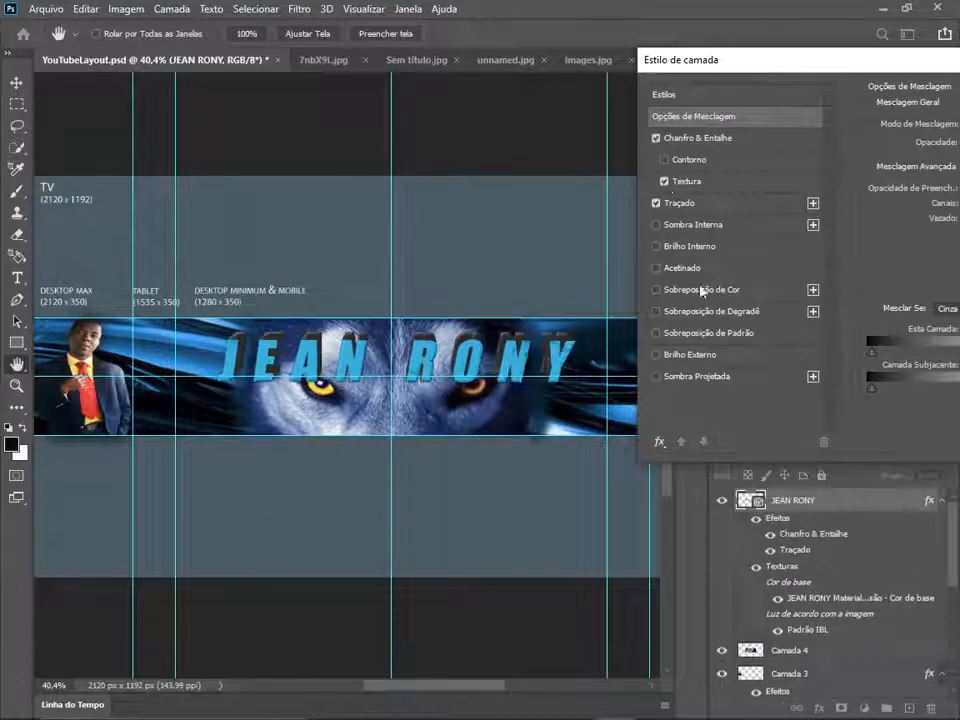
click(656, 376)
click(656, 268)
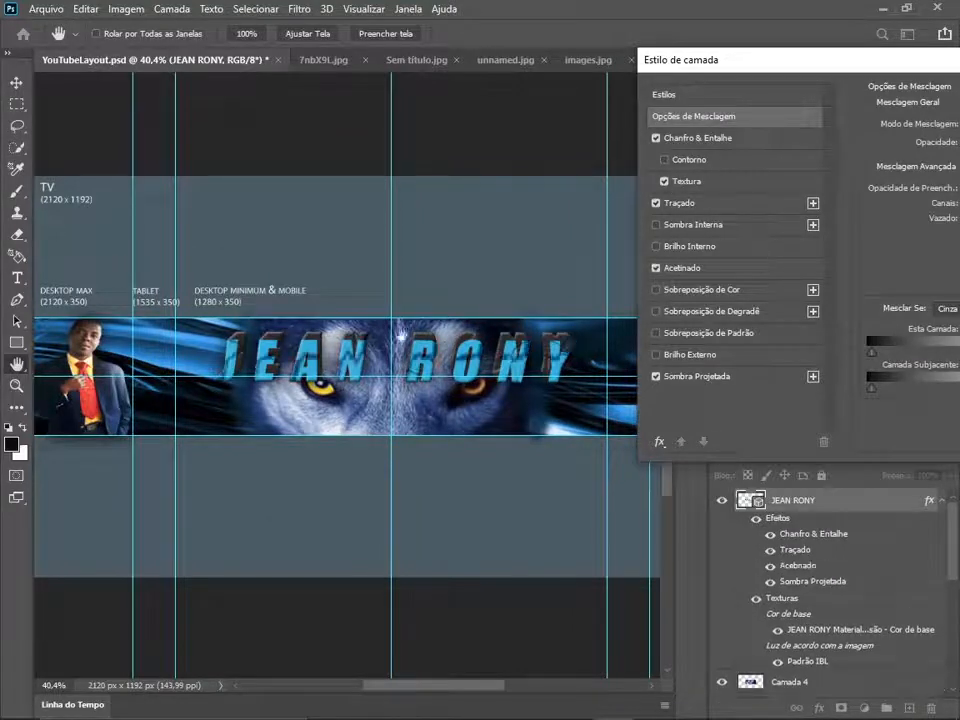
drag(954, 64, 626, 130)
click(903, 156)
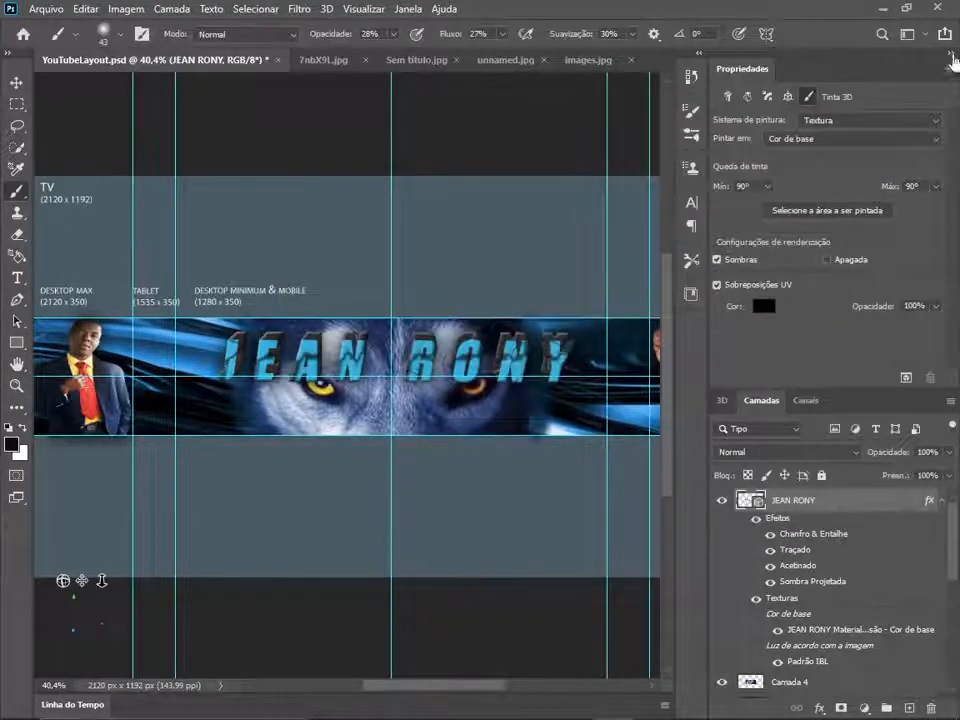
- Set the foreground colour to a light blue, #30bbde
click(951, 55)
click(12, 445)
drag(440, 122, 686, 43)
click(706, 113)
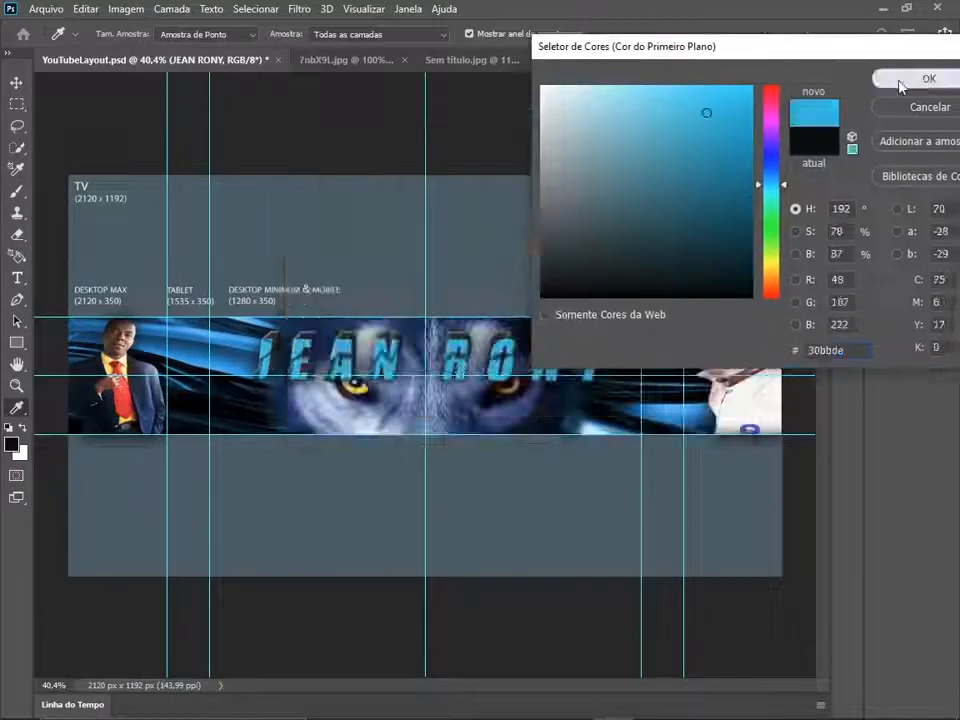
click(926, 79)
- Add a horizontal text reading "PRODS" in Impact over the middle of the banner strip
click(18, 282)
click(348, 397)
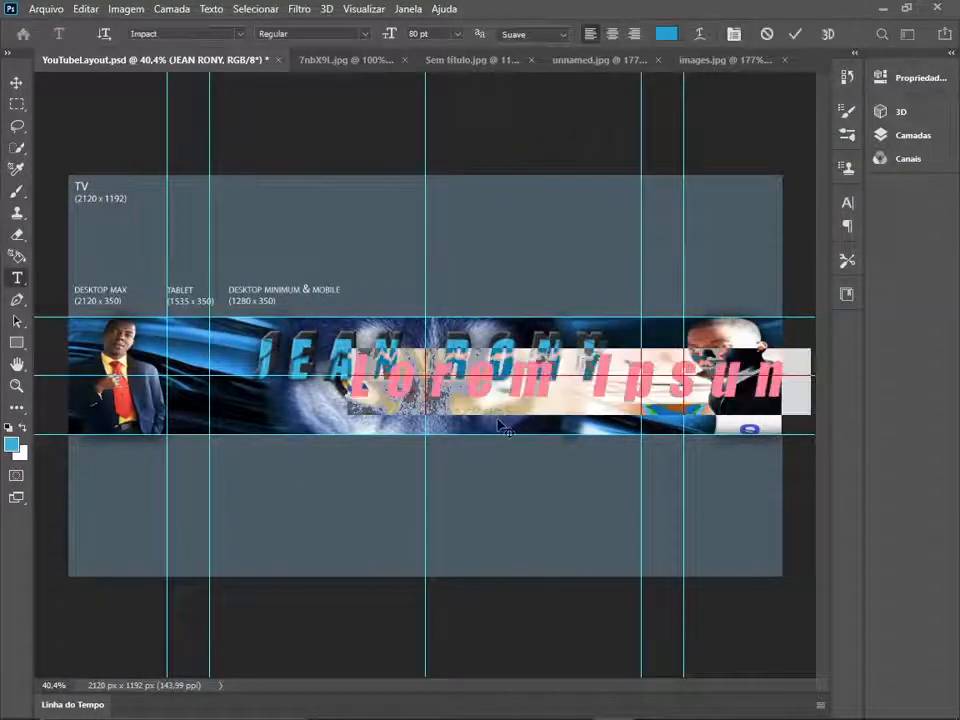
text(PRODU)
drag(500, 425, 473, 444)
- Set the "PRODS" text to 36 pt and centre it beneath the 3D channel name
drag(542, 403, 324, 403)
click(457, 36)
click(430, 172)
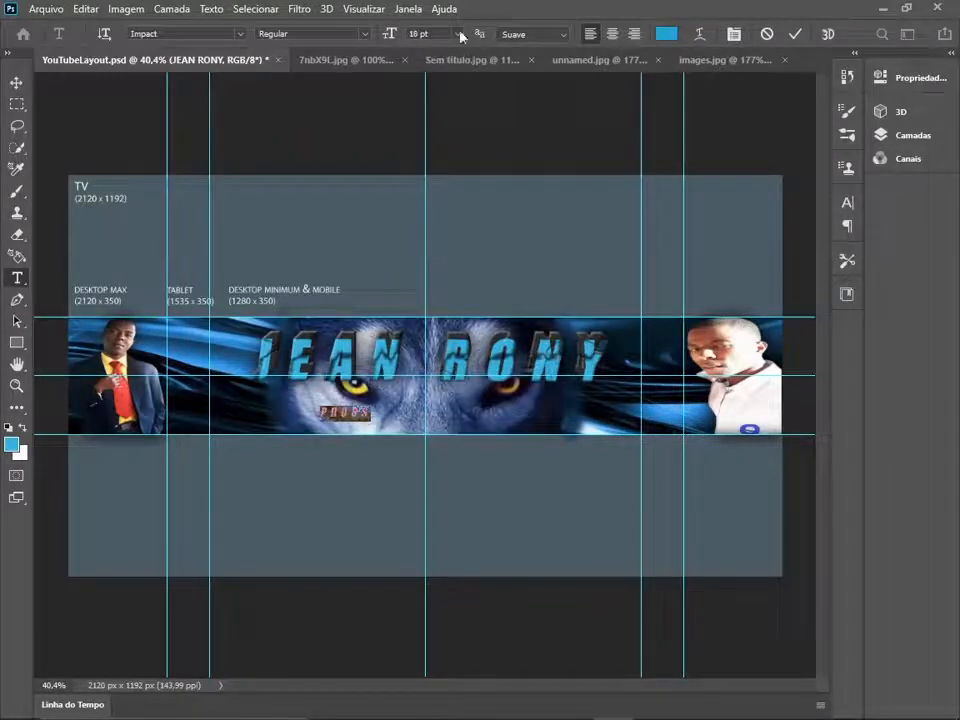
click(459, 35)
click(436, 196)
click(458, 35)
click(436, 208)
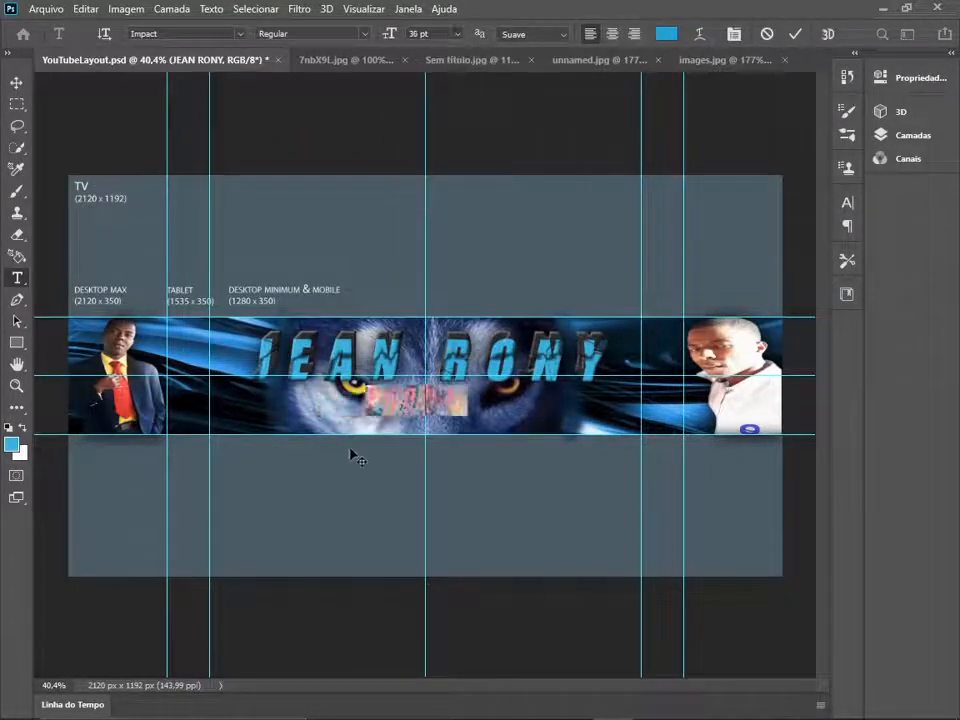
click(653, 637)
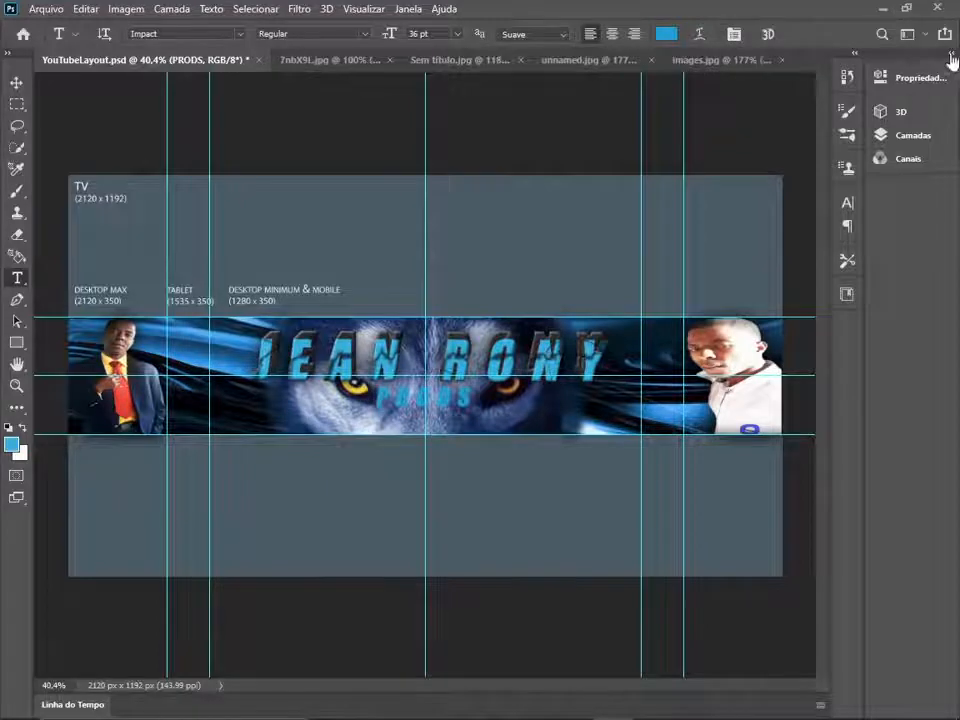
- Apply Bevel & Emboss with Texture, Stroke, Inner Shadow and Drop Shadow effects to the "PRODS" layer
click(951, 54)
double_click(852, 500)
drag(400, 123, 811, 76)
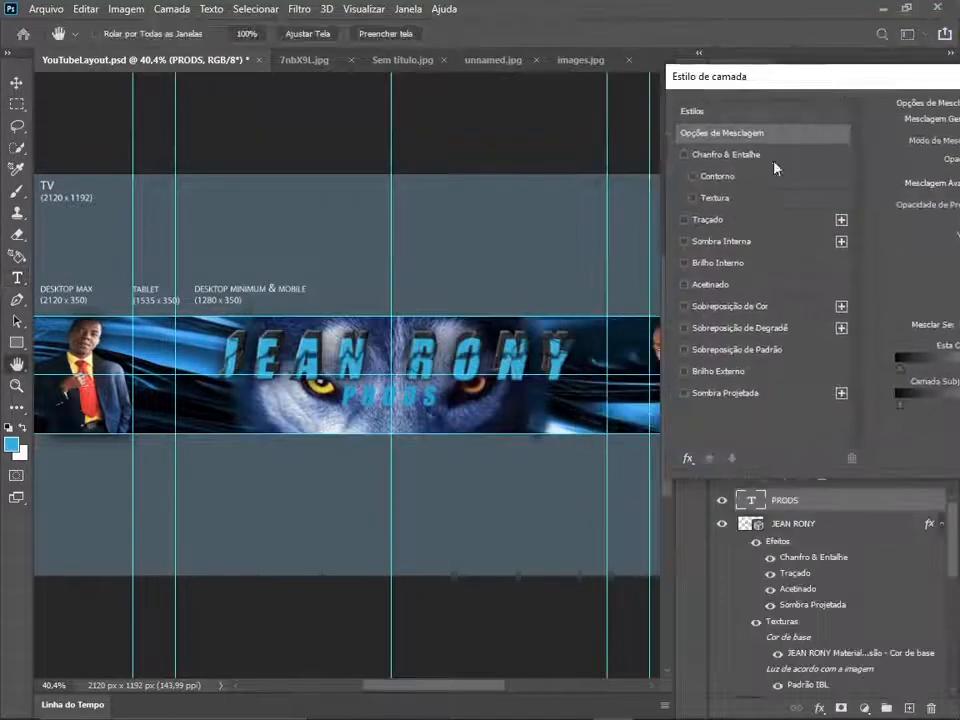
click(684, 155)
click(692, 198)
click(684, 220)
click(684, 241)
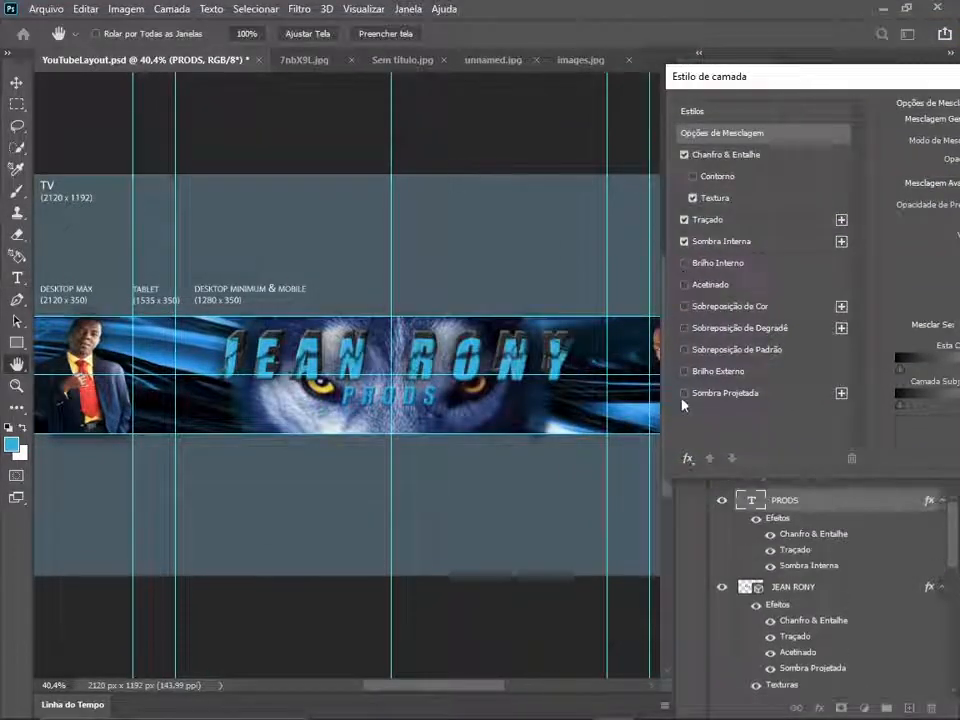
click(684, 393)
drag(768, 77, 250, 146)
click(789, 181)
click(950, 54)
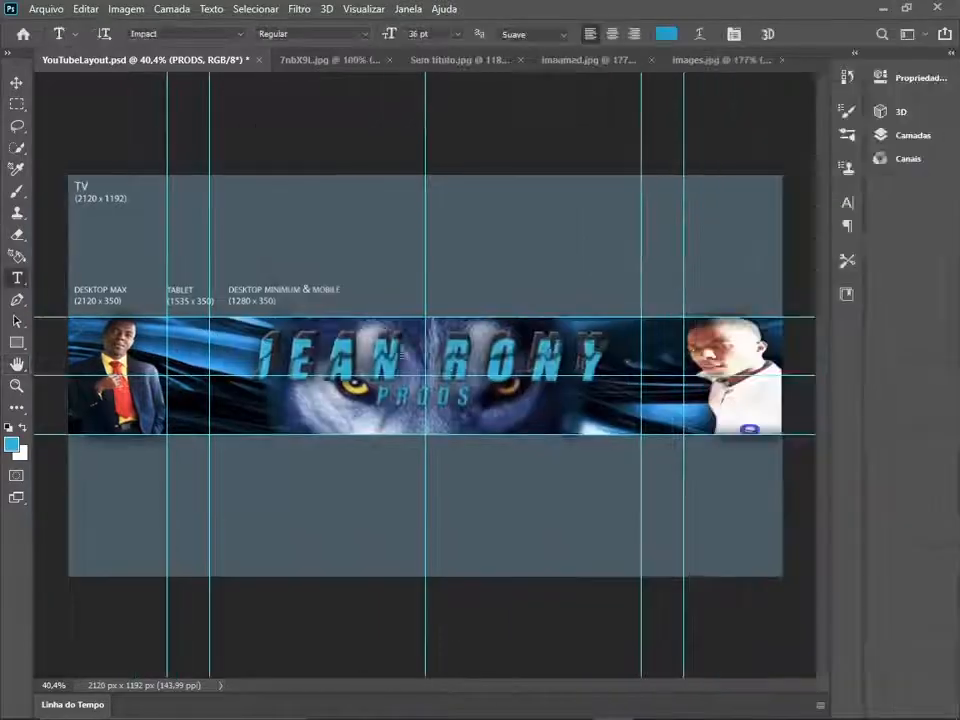
- Open the blue-flames picture images.jpg from the desktop folder, leaving it without colour management
click(46, 10)
click(53, 43)
scroll(259, 212, down, 4)
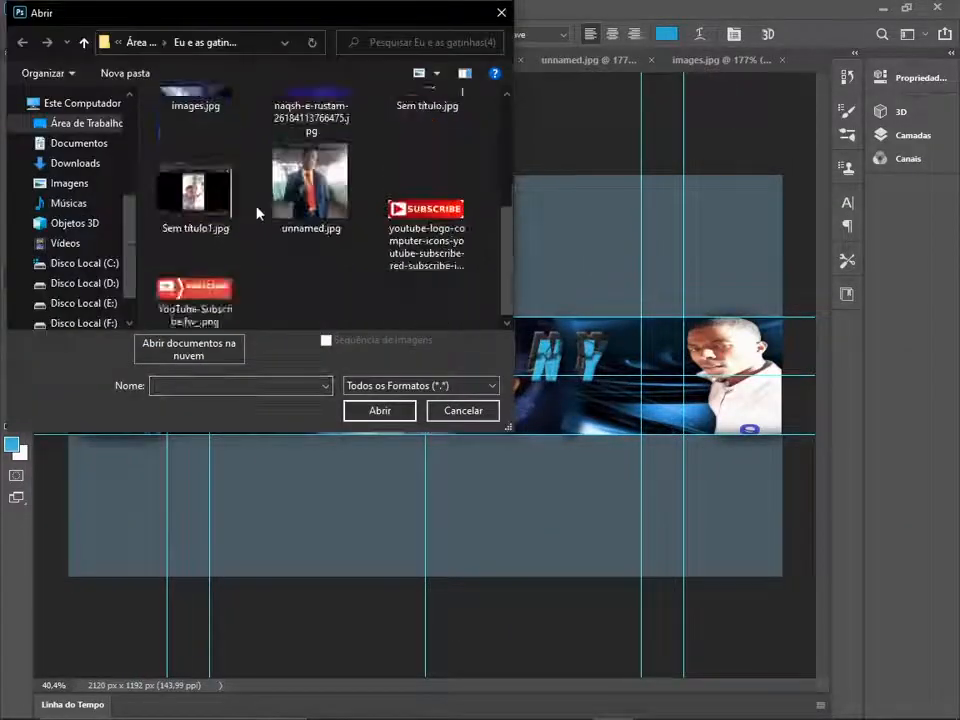
click(87, 123)
scroll(248, 235, down, 6)
click(195, 265)
scroll(300, 240, down, 1)
click(380, 410)
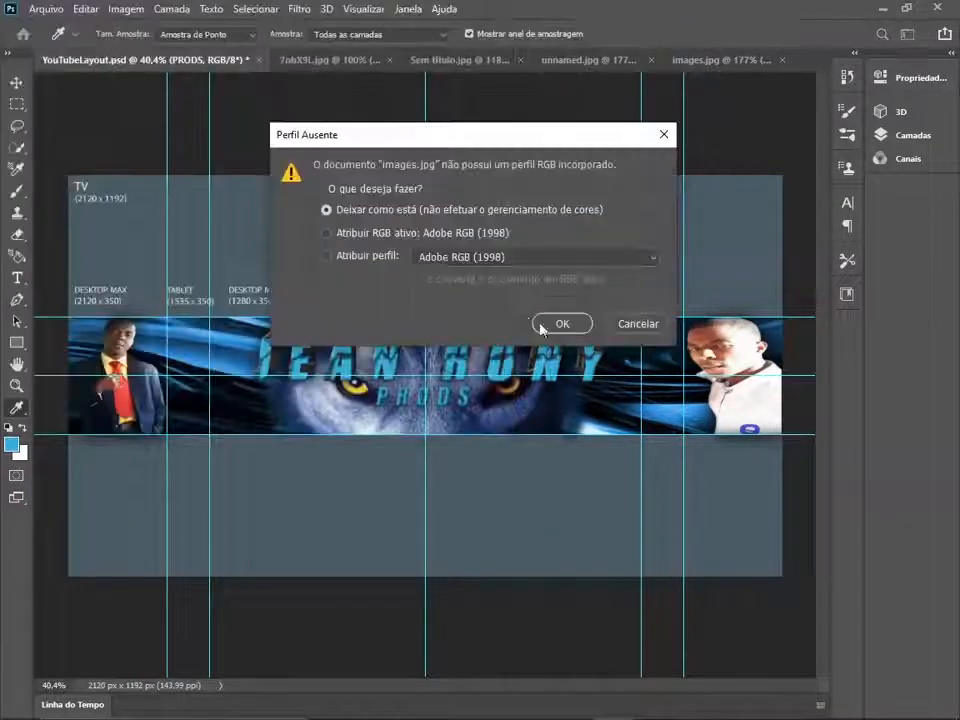
click(545, 323)
click(17, 104)
drag(288, 292, 579, 490)
click(85, 9)
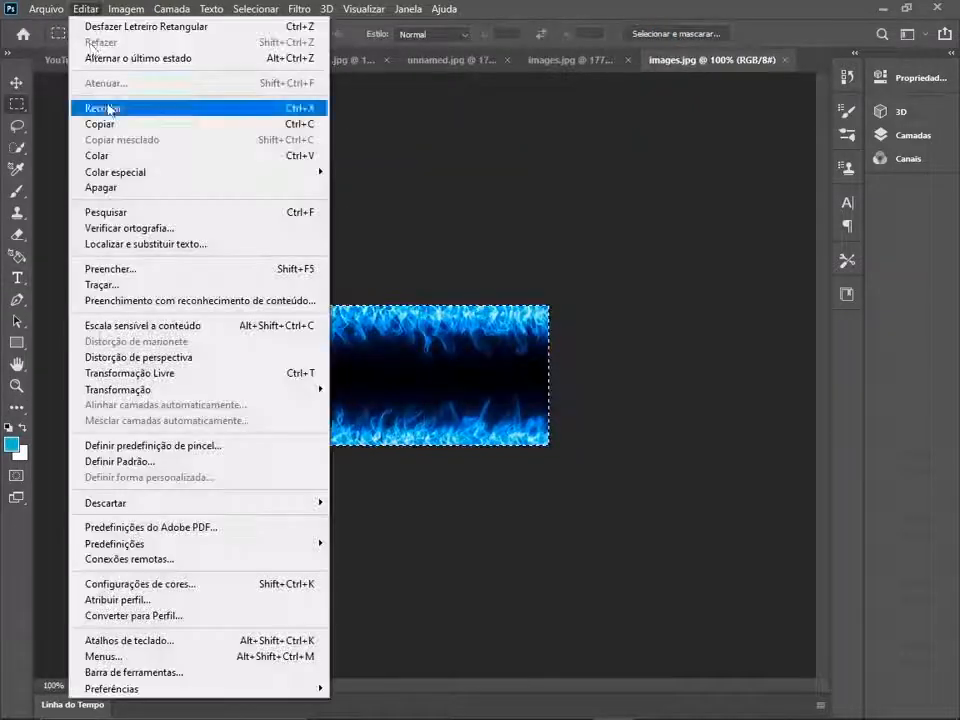
click(102, 124)
click(78, 61)
key(ctrl+v)
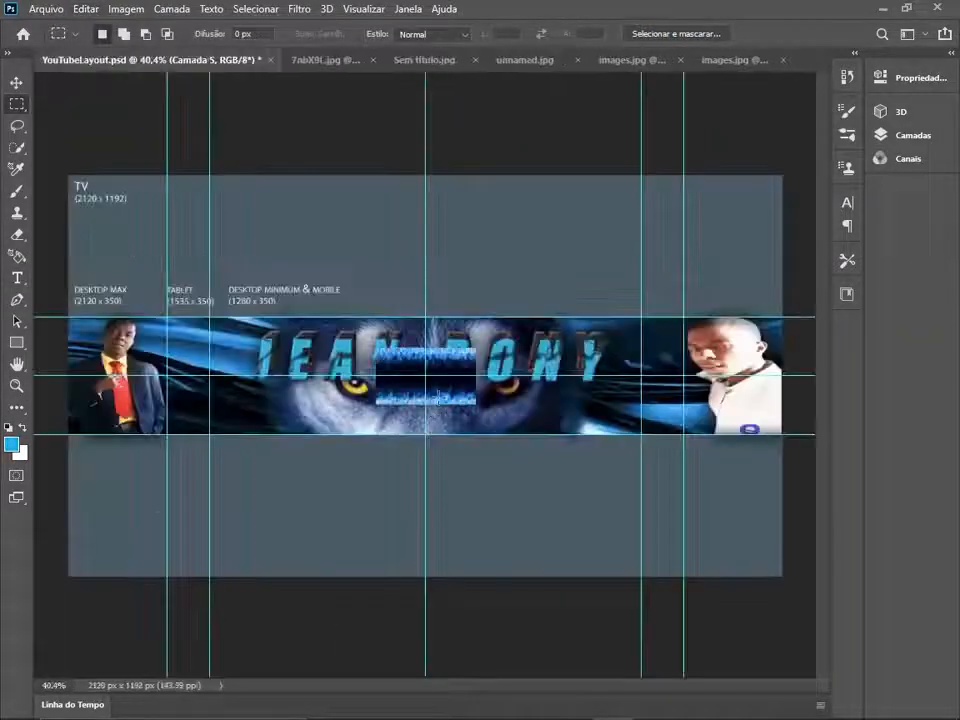
click(950, 52)
click(472, 283)
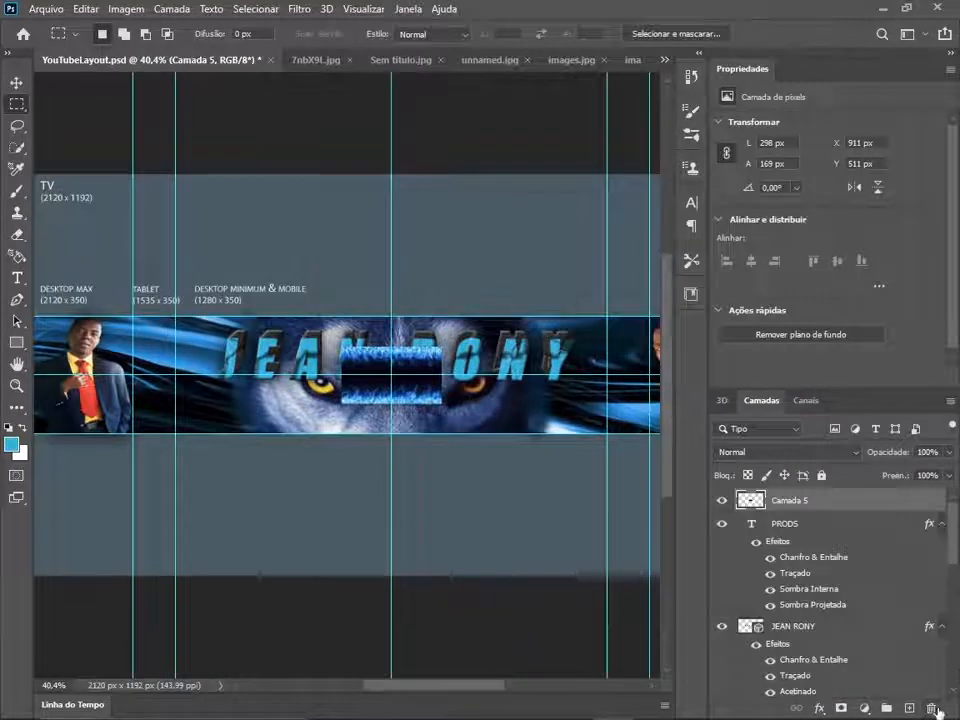
click(932, 708)
click(404, 280)
click(950, 53)
- Copy the lower half of the flames picture with a rectangular selection and paste it into YouTubeLayout.psd
click(665, 60)
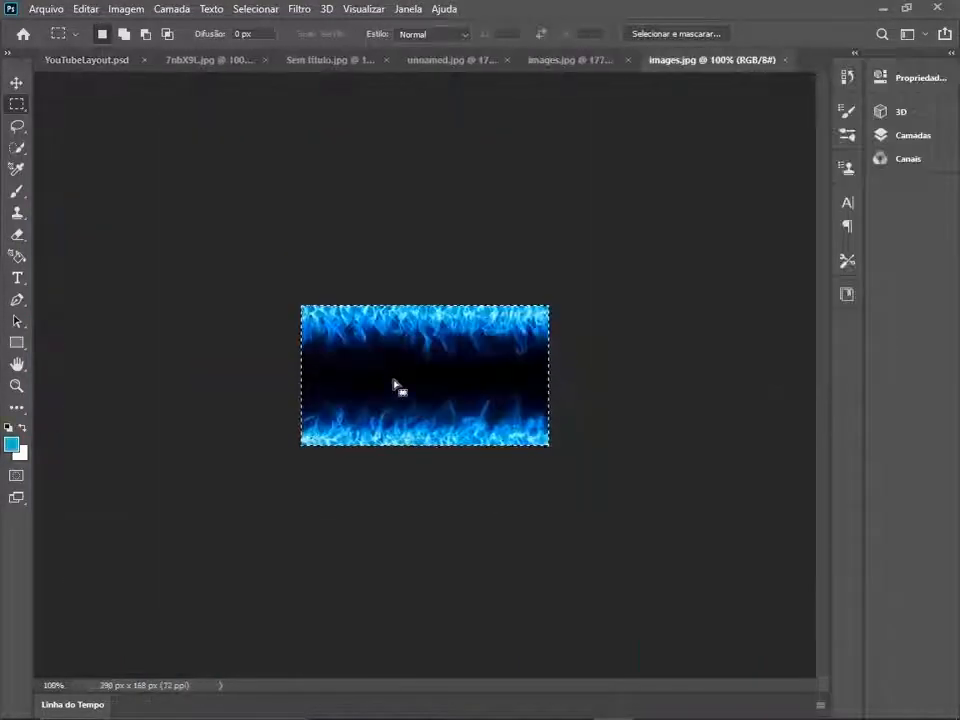
drag(270, 382, 568, 454)
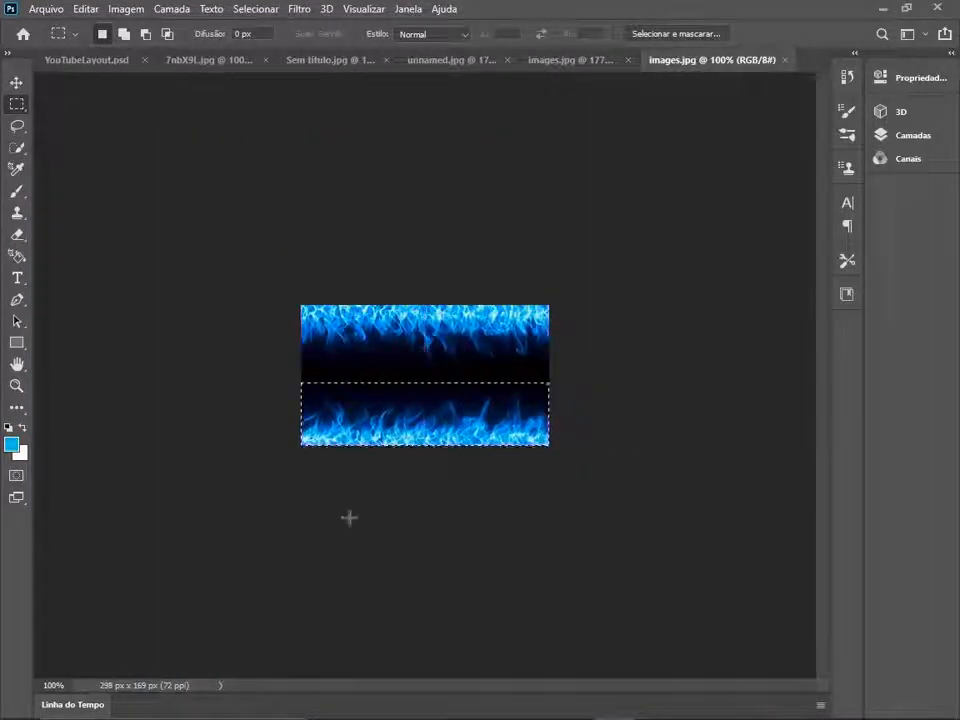
click(86, 8)
click(161, 122)
key(ctrl+Tab)
key(ctrl+v)
- Stretch the pasted flames to about 712% width and 168% height, spanning the banner strip along its lower edge
key(ctrl+t)
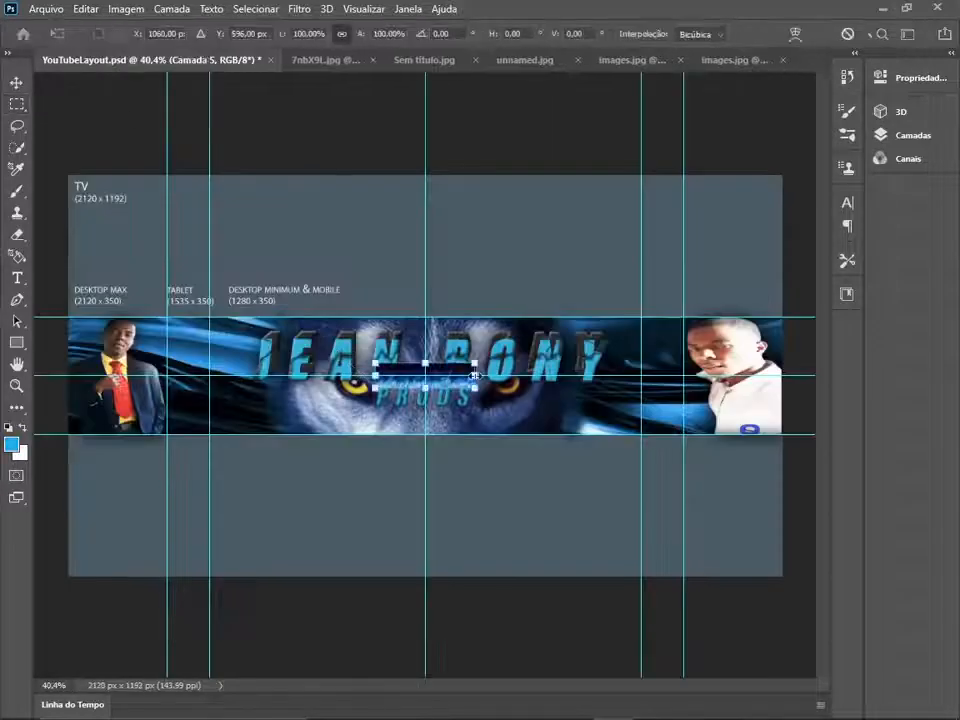
drag(476, 376, 782, 375)
drag(376, 375, 68, 375)
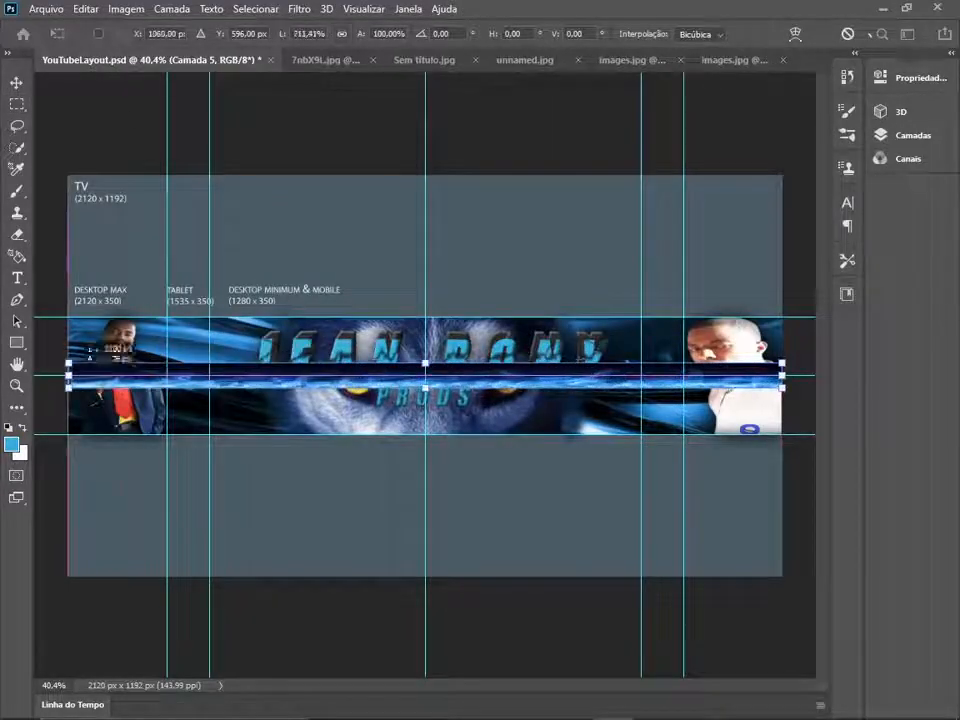
drag(426, 387, 460, 418)
drag(784, 413, 785, 413)
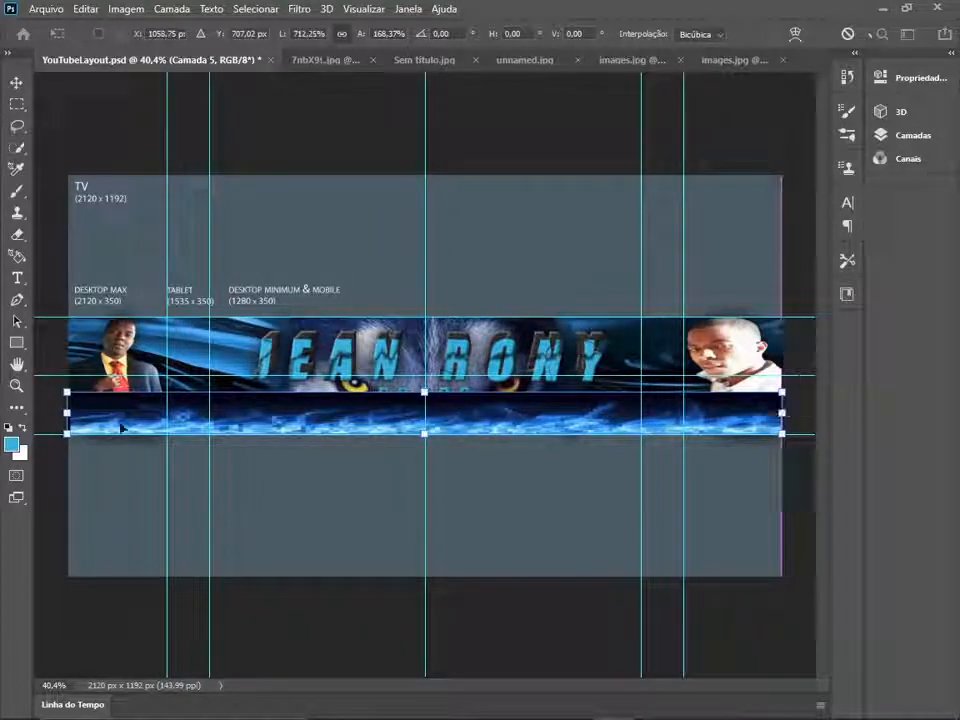
key(Return)
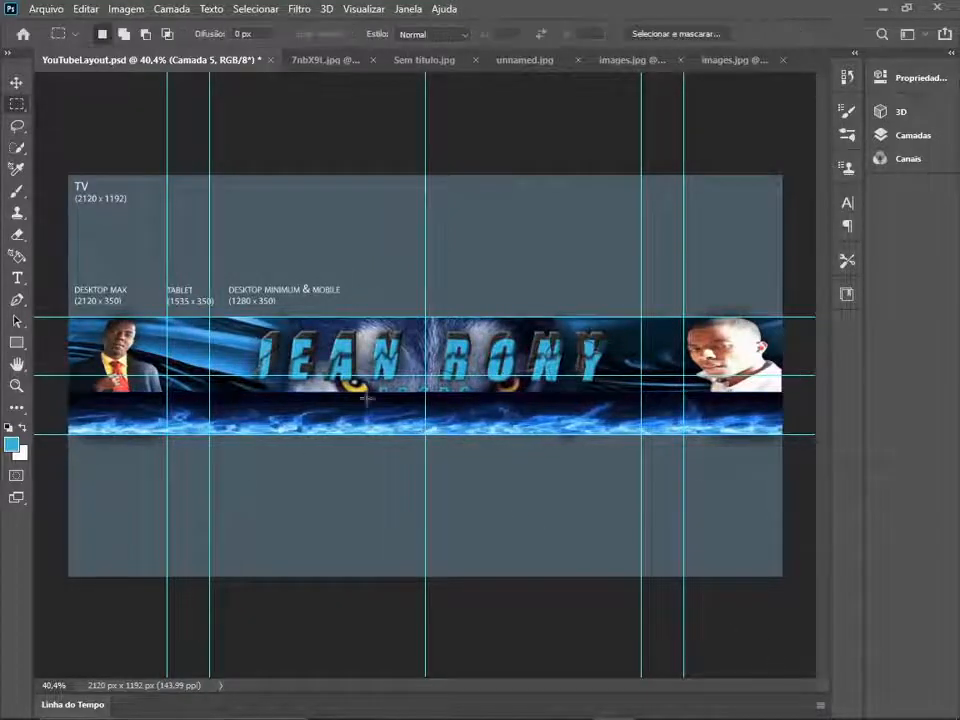
- Move the flames layer down the layer stack to just above the blue abstract background, Camada 1
click(953, 54)
drag(828, 508, 831, 675)
drag(831, 672, 832, 633)
click(951, 54)
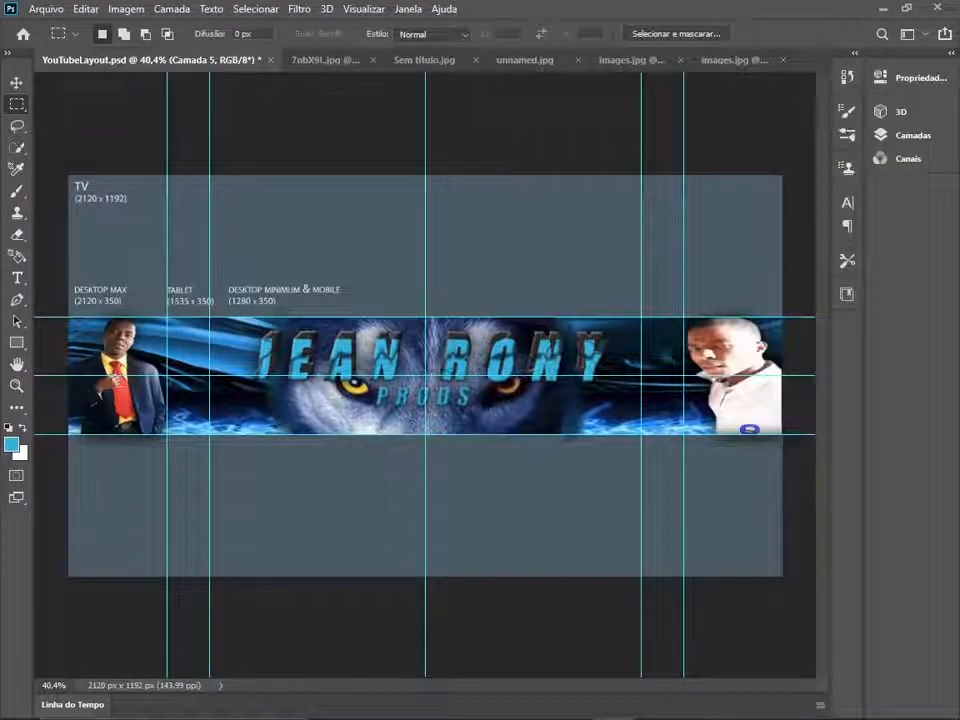
- Open the subscribe graphic YouTube-Subscribe.fw_.png, leaving it without colour management
click(57, 12)
click(60, 52)
scroll(255, 260, down, 8)
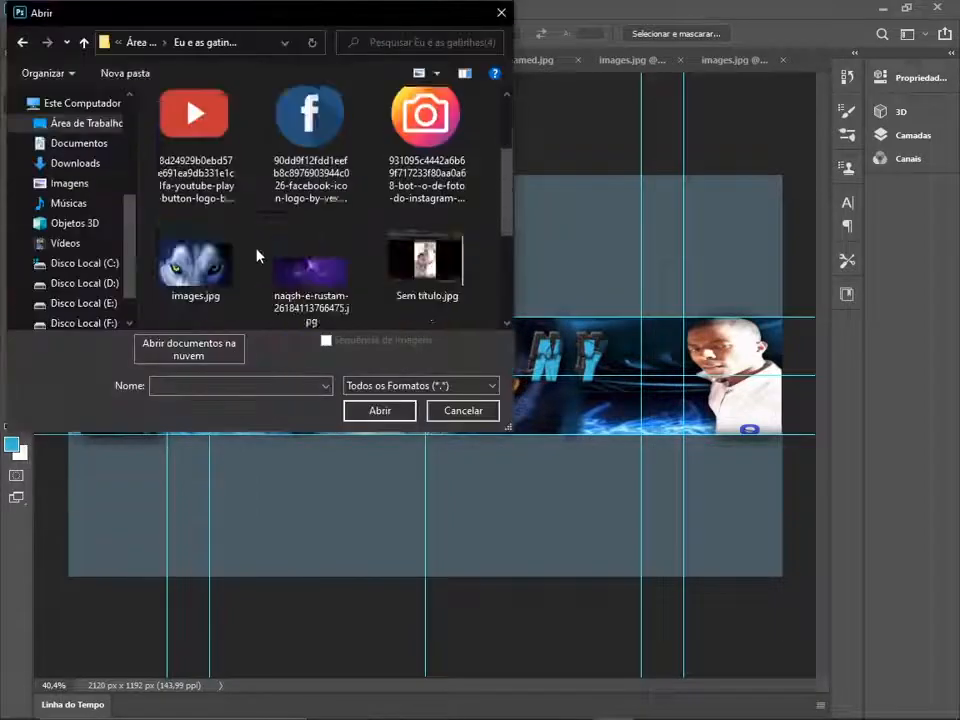
scroll(262, 250, down, 2)
double_click(206, 280)
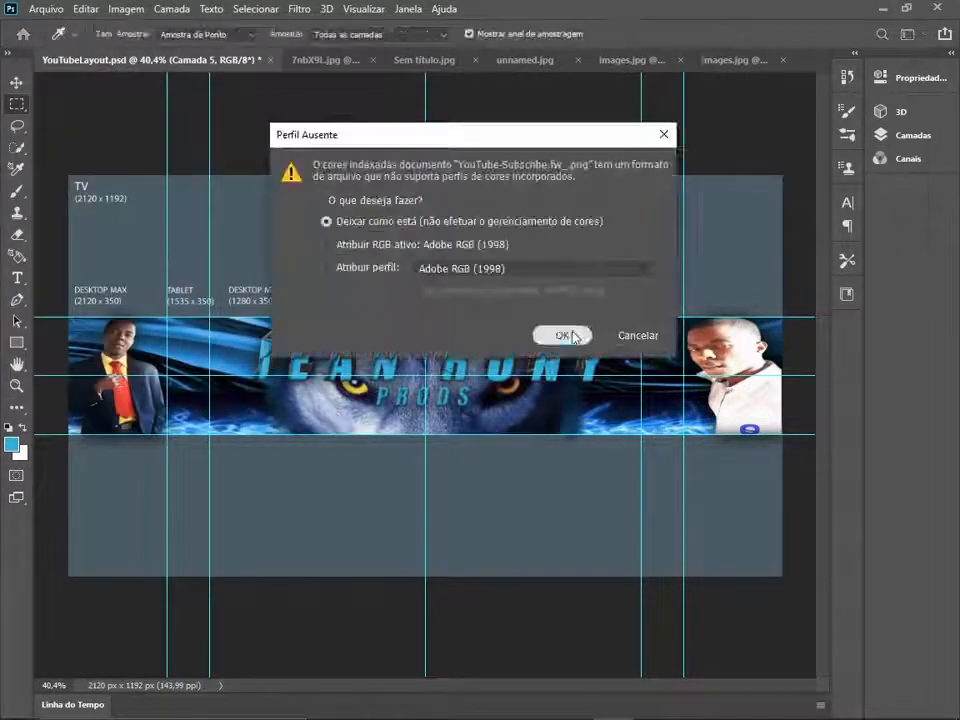
key(Return)
- Copy the entire subscribe graphic and paste it into YouTubeLayout.psd
key(ctrl+a)
click(86, 8)
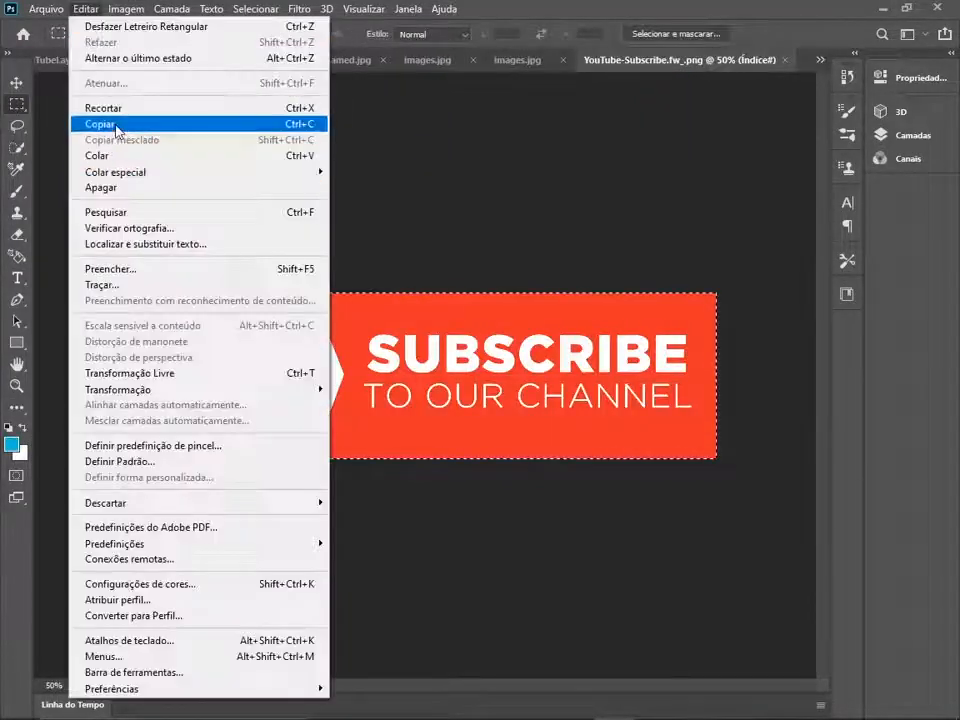
click(94, 122)
click(68, 60)
key(ctrl+v)
- Scale the subscribe graphic down to a small badge and place it at the strip's lower edge beside the suited man
key(ctrl+t)
drag(660, 309, 213, 422)
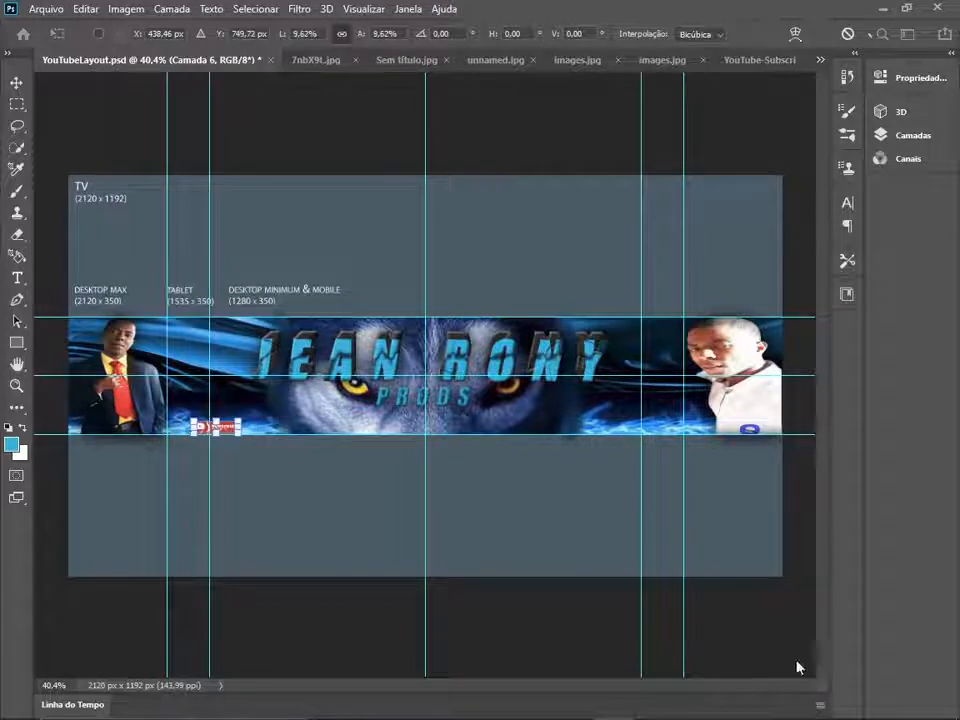
key(Return)
scroll(229, 446, up, 1)
key(ctrl+t)
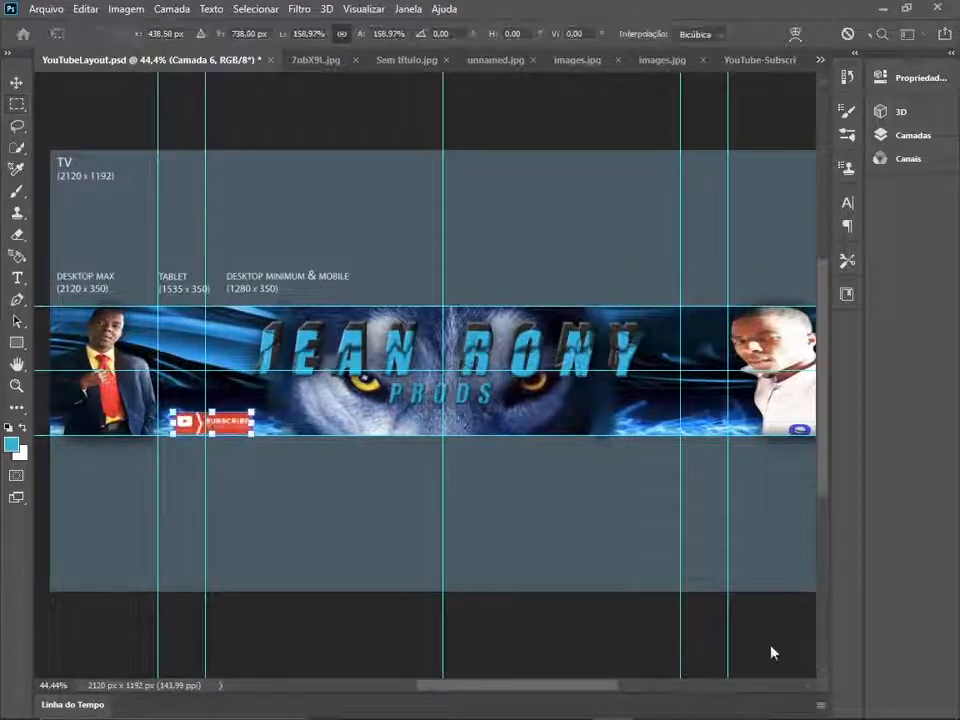
key(Return)
- Recolour the subscribe badge blue with Hue/Saturation: hue -157, saturation -19 and lightness -9
click(126, 9)
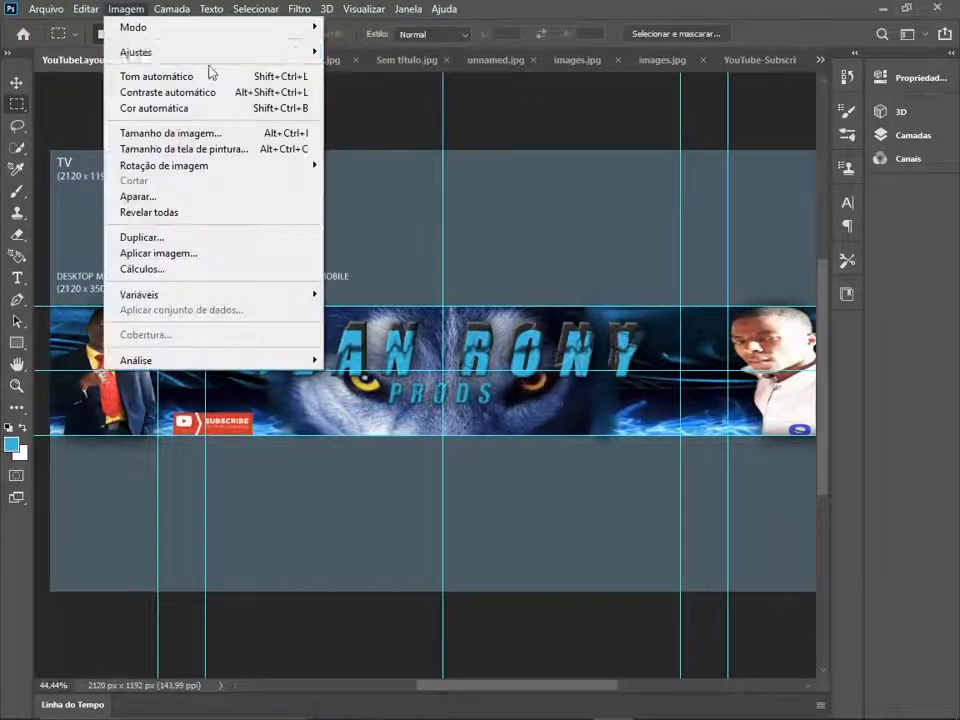
mouse_move(160, 49)
click(514, 137)
drag(488, 283, 539, 189)
drag(601, 299, 528, 306)
drag(603, 390, 597, 390)
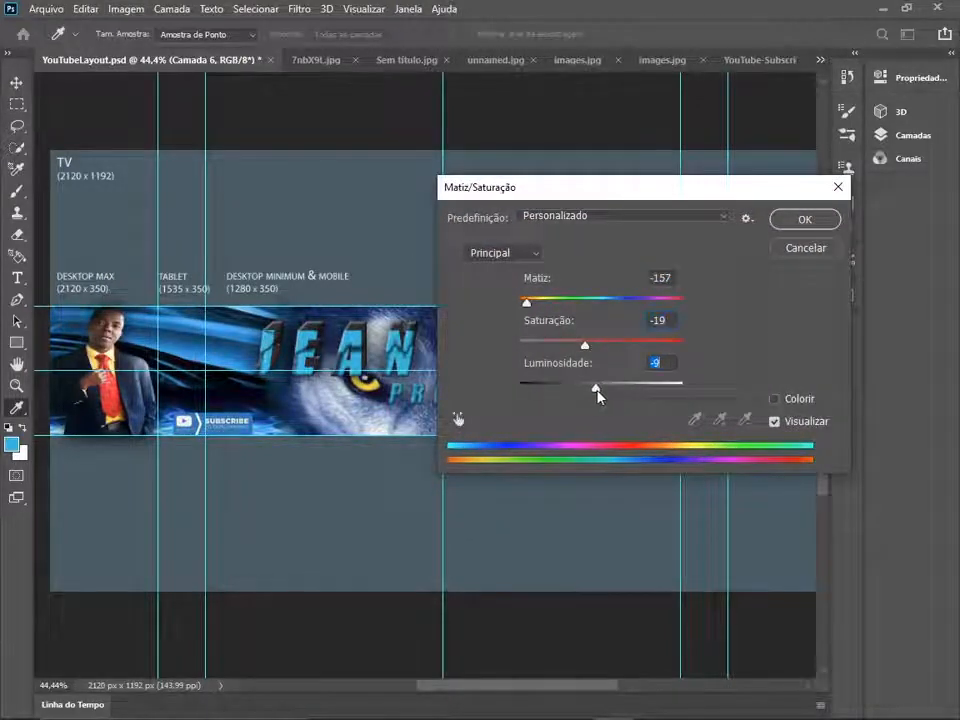
click(805, 219)
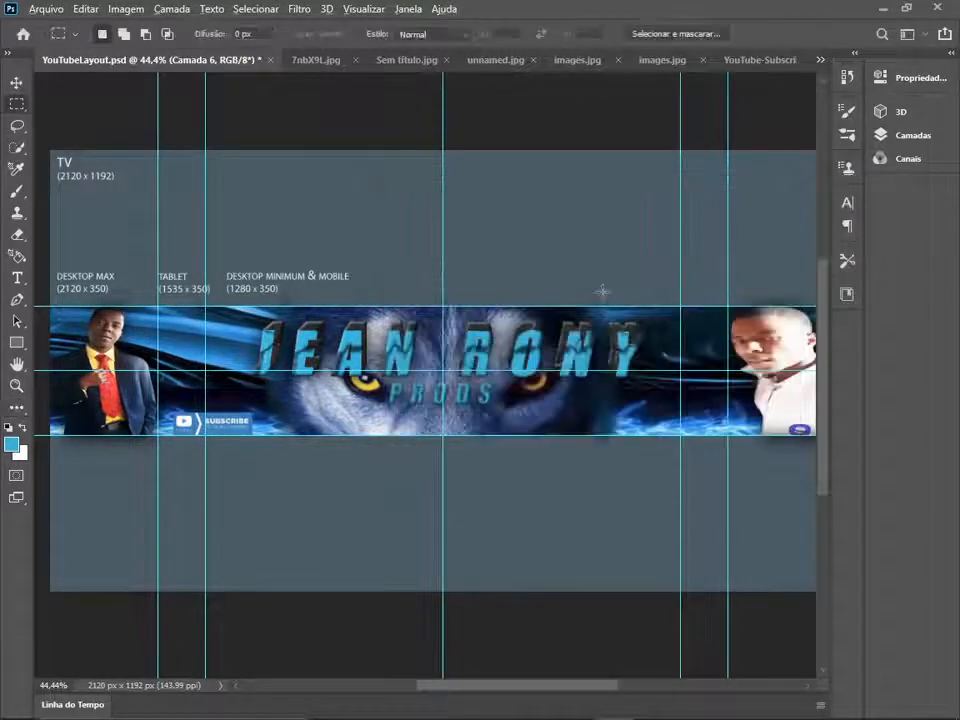
- Set the opacity of the flames layer, Camada 5, to 69%
scroll(602, 291, down, 1)
click(950, 58)
scroll(771, 580, down, 5)
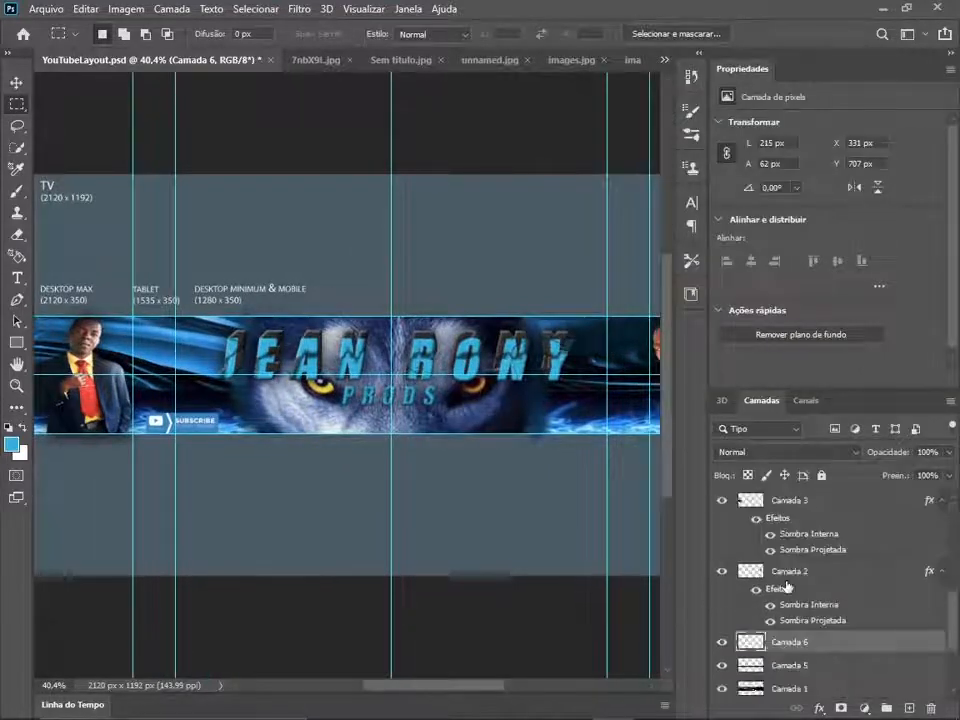
click(790, 562)
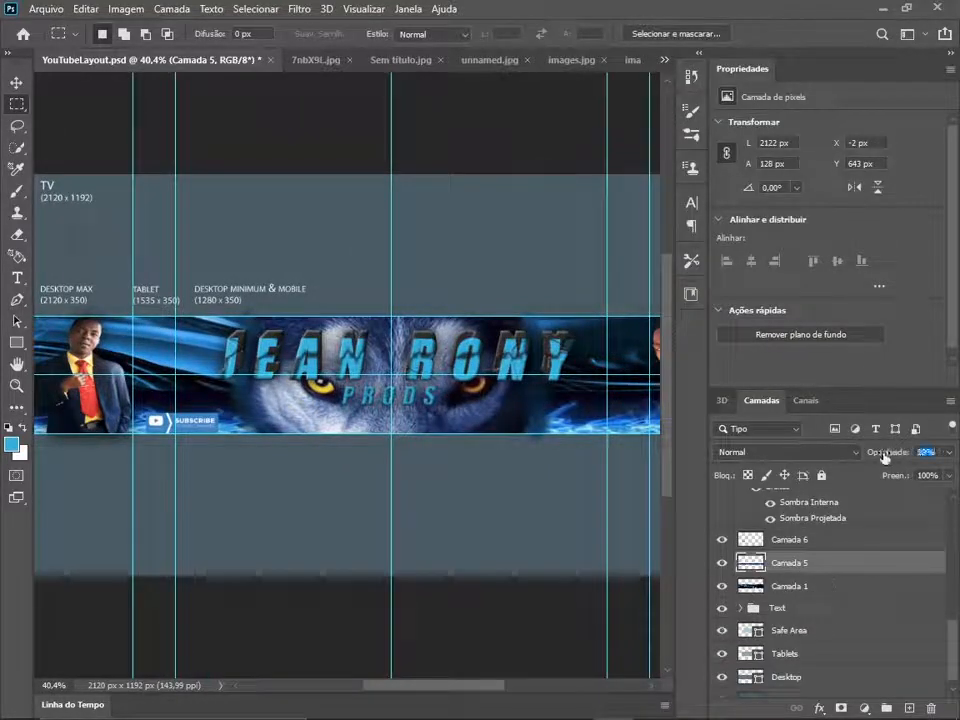
drag(884, 456, 868, 457)
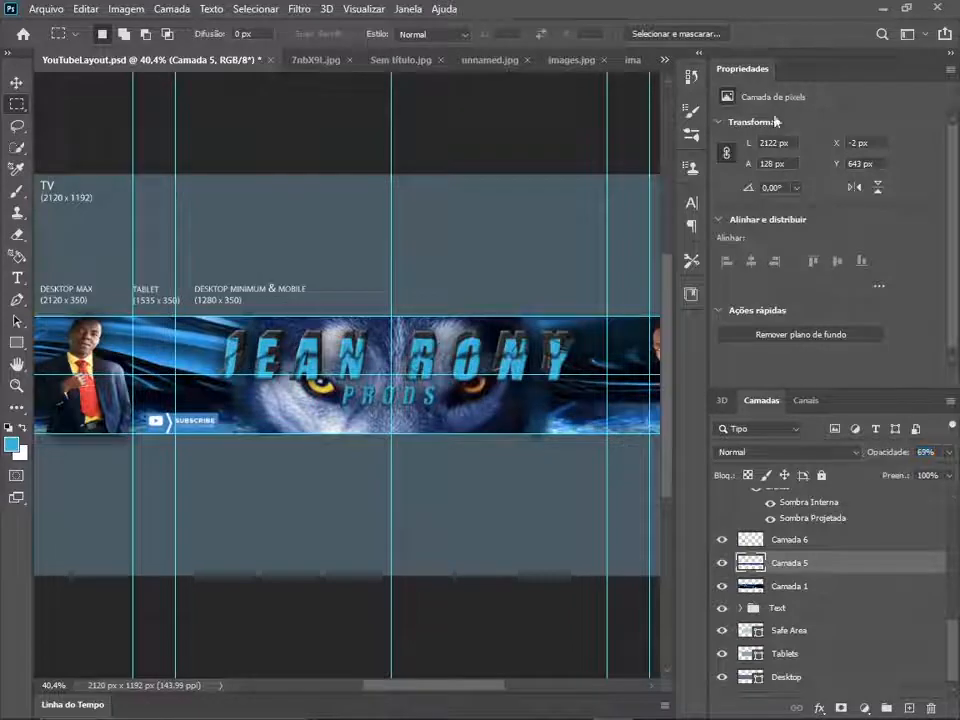
click(950, 55)
- Choose the Eraser with a 55 px brush for the upper edge of the flames near the white-shirt photo
scroll(718, 418, up, 10)
click(17, 234)
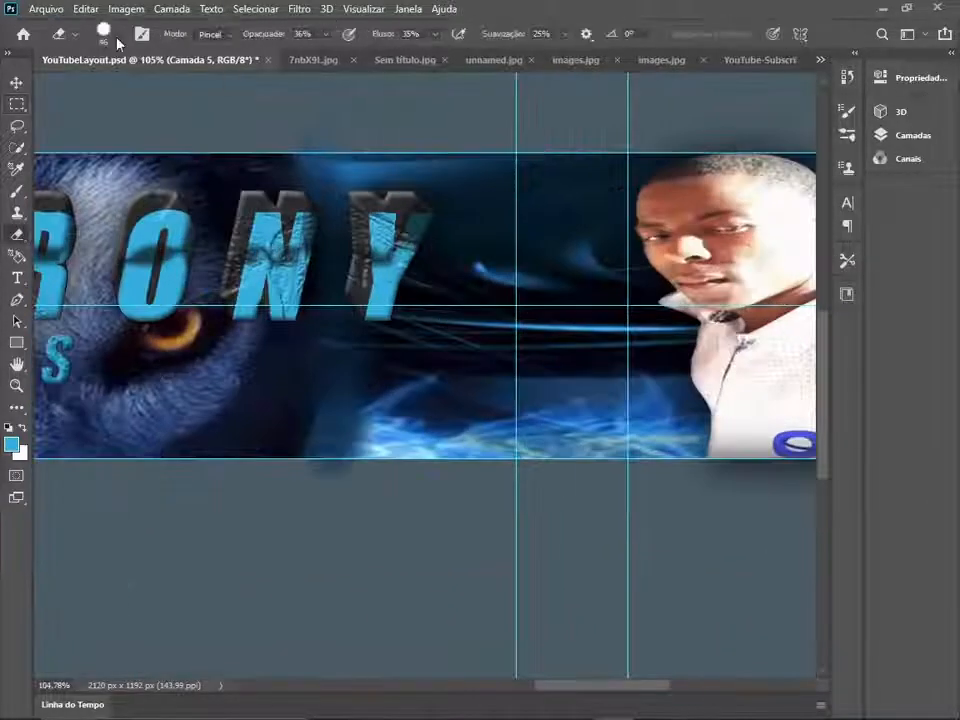
click(119, 33)
click(416, 117)
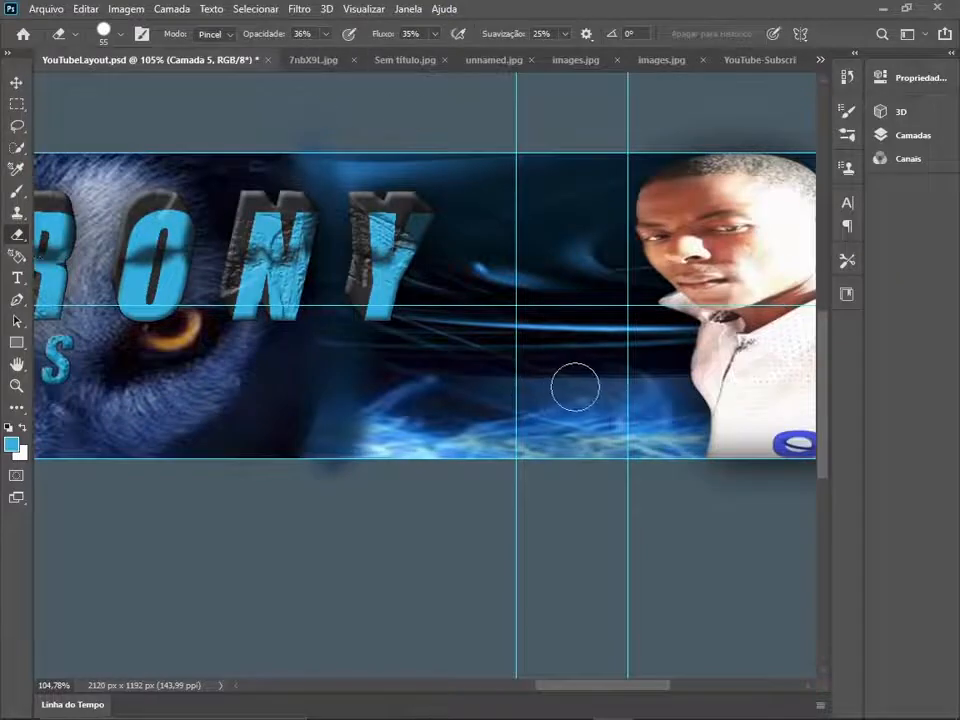
- Switch to the Brush tool and set the foreground colour to a dark navy, #070d1b
click(16, 192)
click(11, 443)
click(654, 274)
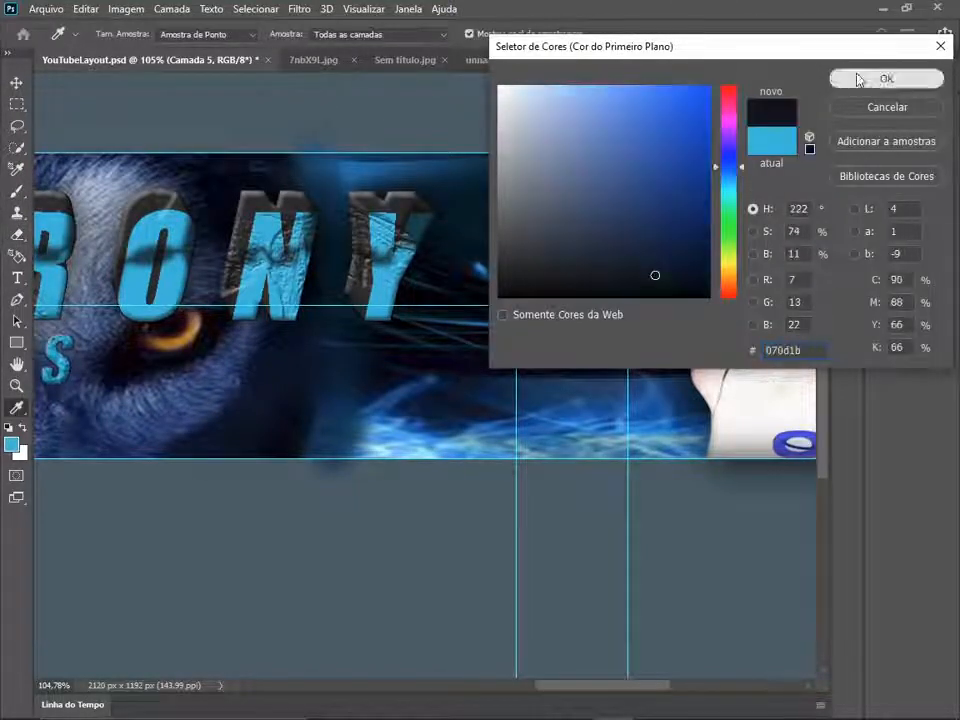
click(874, 77)
click(950, 54)
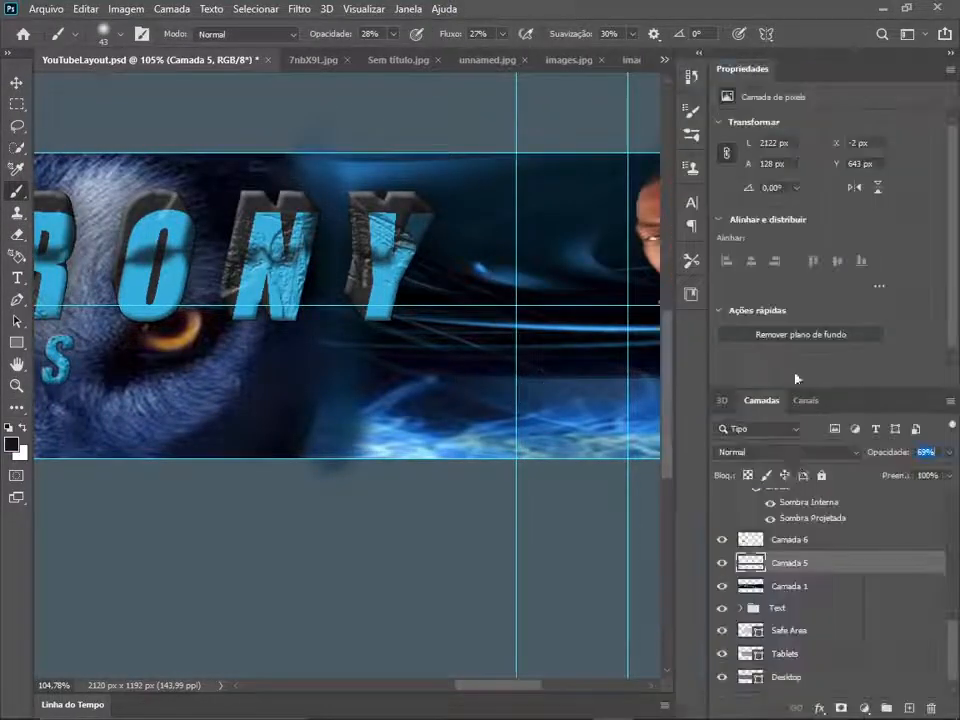
- Paint soft dark navy strokes on the background layer, Camada 1, along the upper edge of the flames across the banner
click(785, 586)
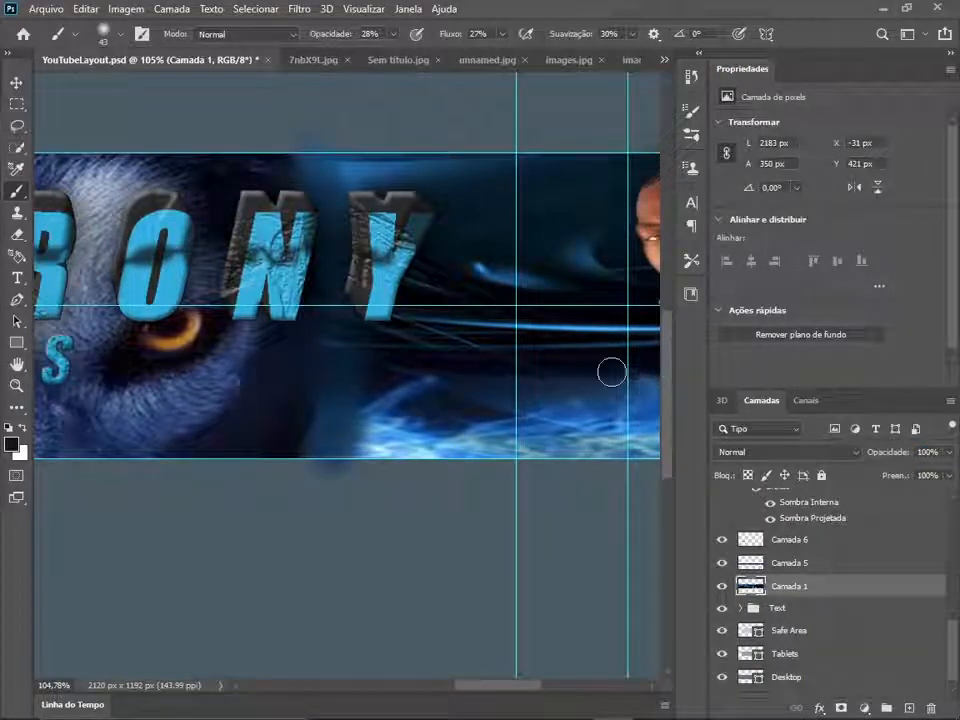
click(950, 53)
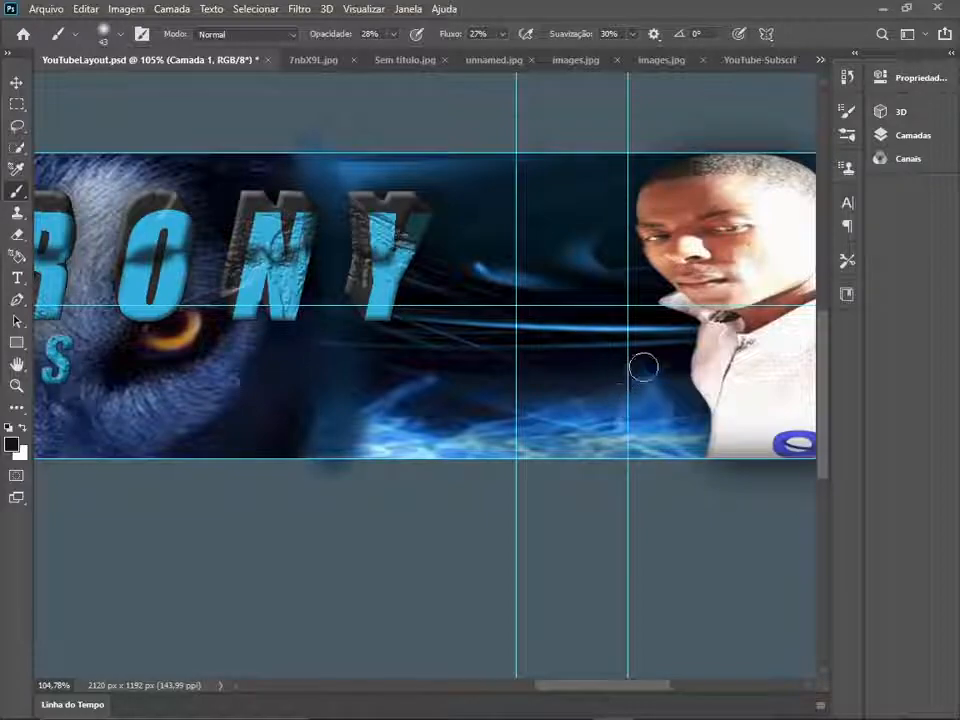
mouse_move(212, 365)
mouse_down()
mouse_move(553, 381)
mouse_move(720, 375)
mouse_up()
drag(175, 446, 615, 422)
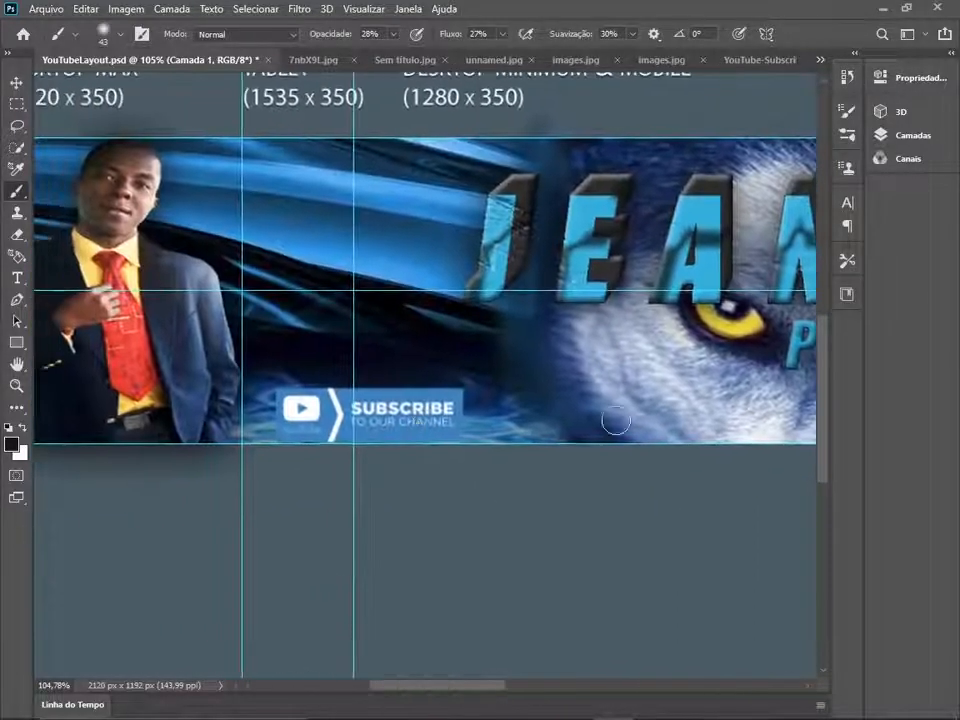
drag(761, 343, 129, 377)
drag(666, 470, 430, 453)
scroll(602, 367, down, 10)
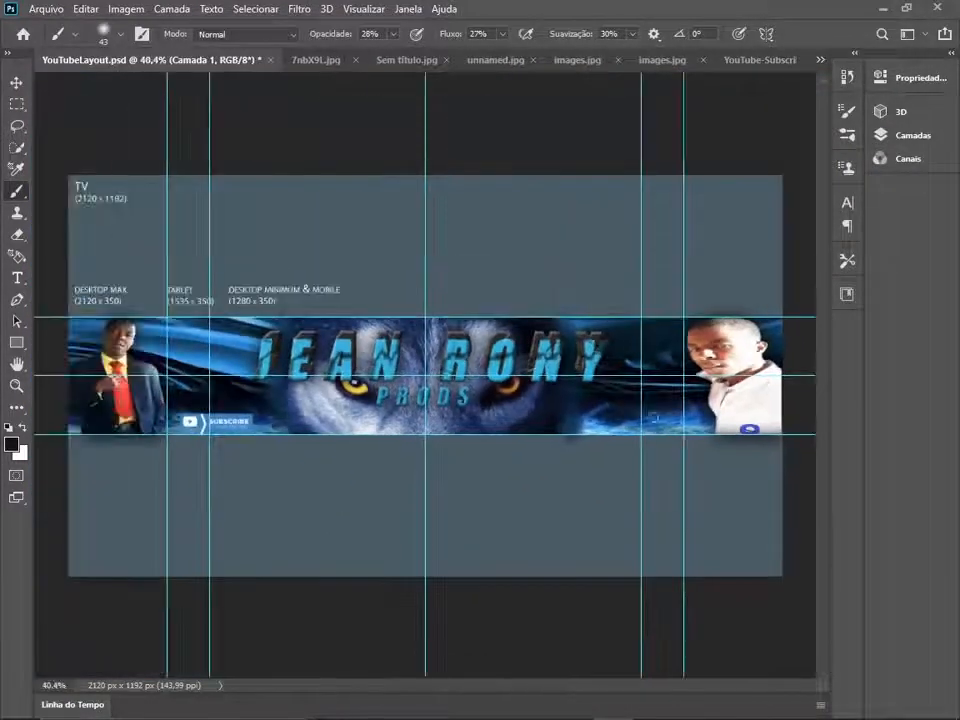
- Set the opacity of the wolf layer, Camada 4, to 60%
click(951, 53)
scroll(827, 583, up, 3)
scroll(827, 583, up, 3)
click(812, 583)
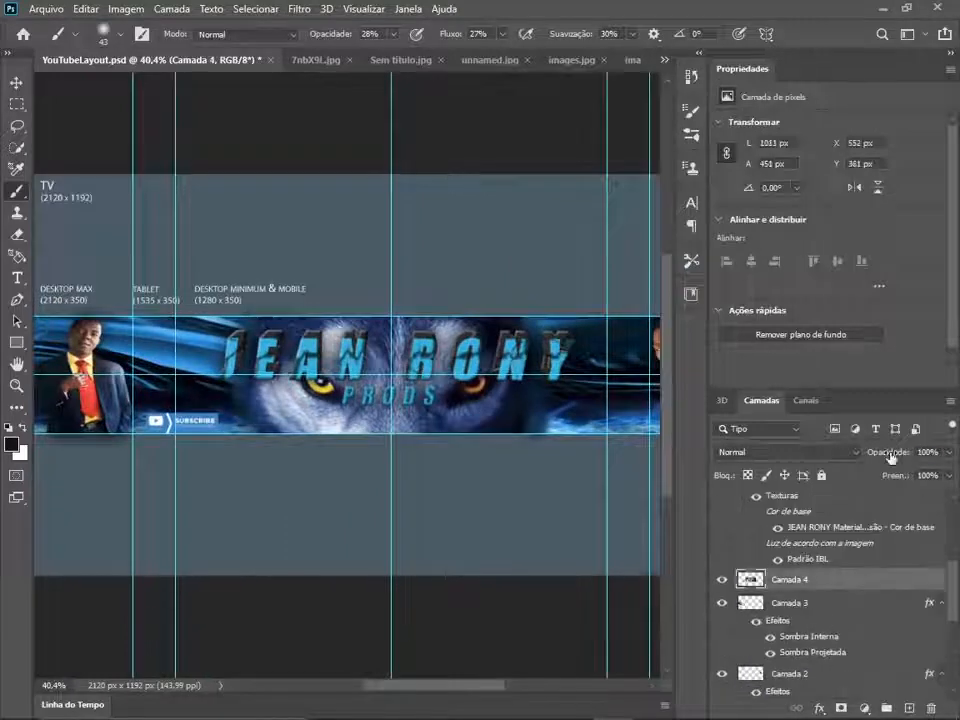
click(928, 454)
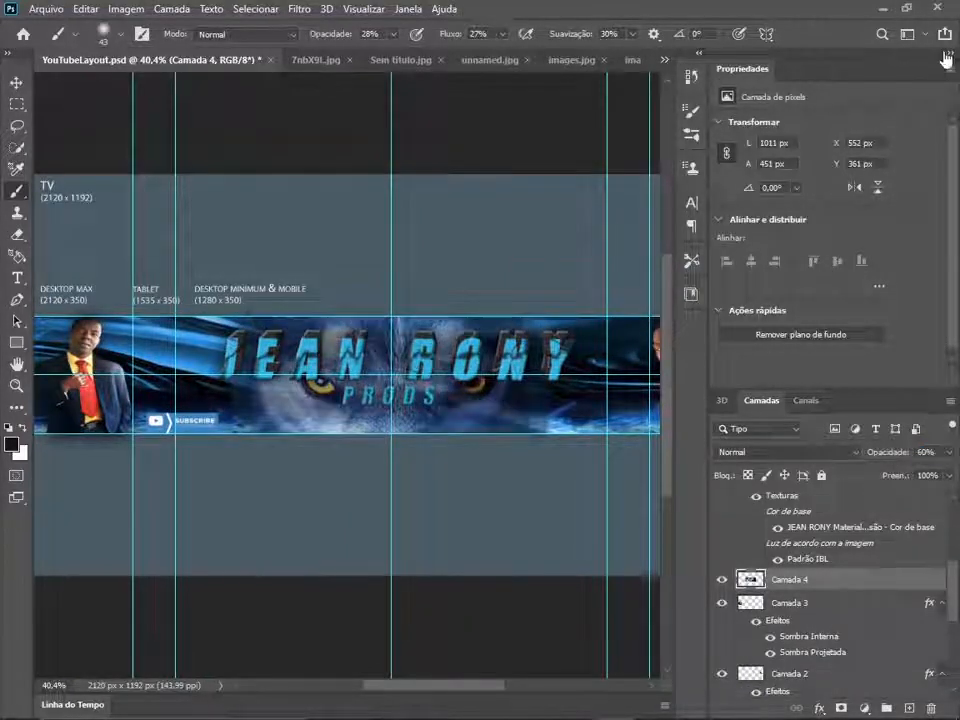
- Make a rectangular selection of the whole canvas area above the banner strip
click(951, 53)
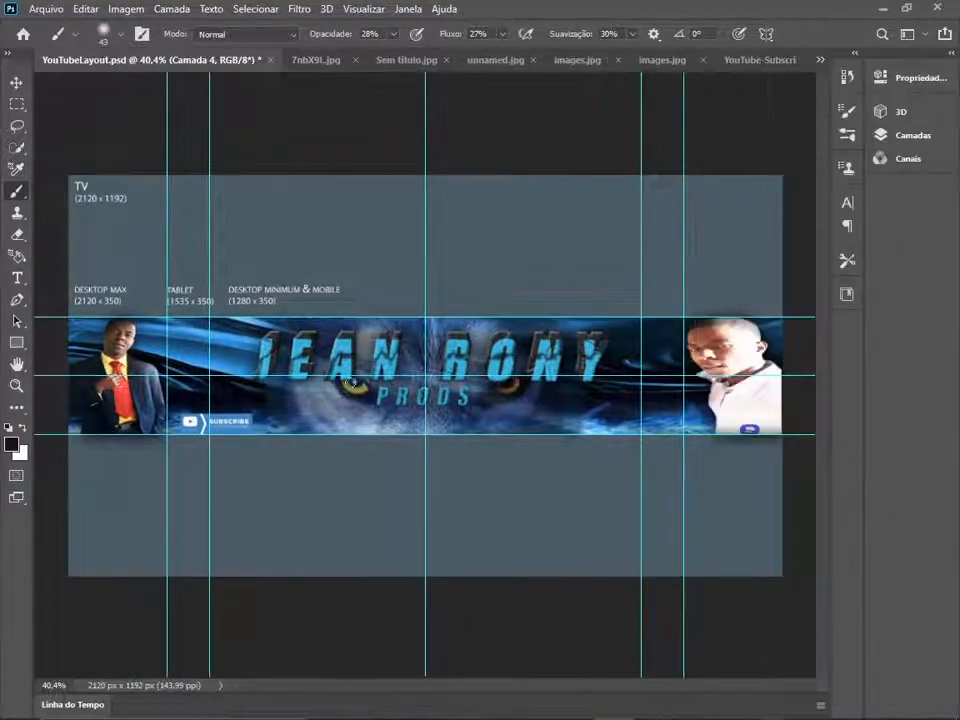
click(18, 104)
drag(67, 174, 785, 317)
- Set the foreground colour to a bright blue and the Brush size to 157 px
click(17, 191)
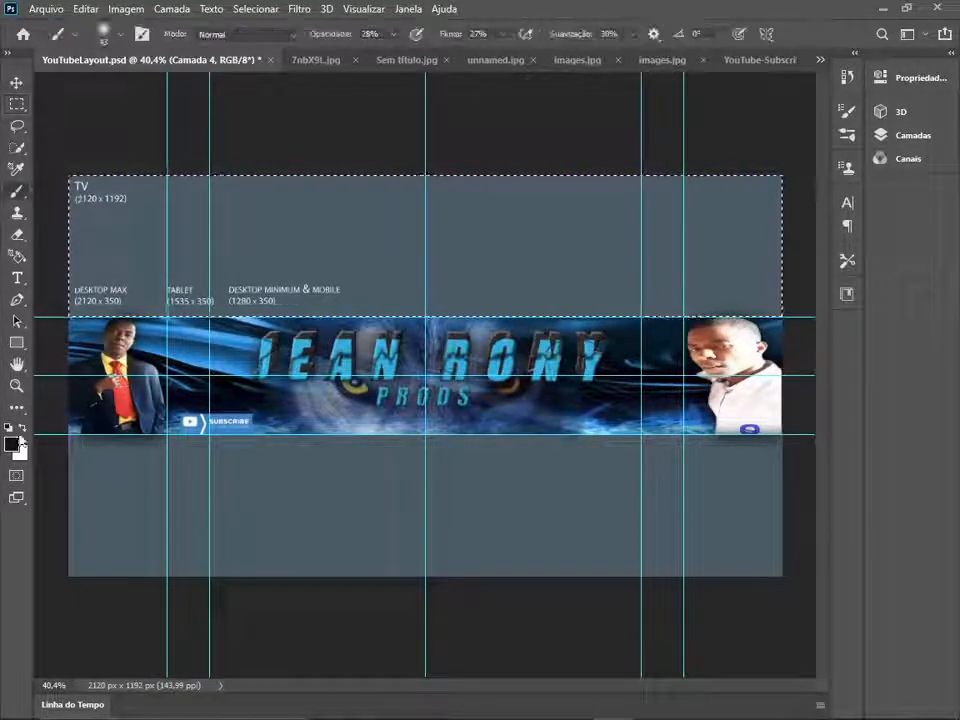
click(14, 443)
click(728, 154)
click(703, 91)
click(860, 79)
click(120, 35)
drag(152, 88, 165, 88)
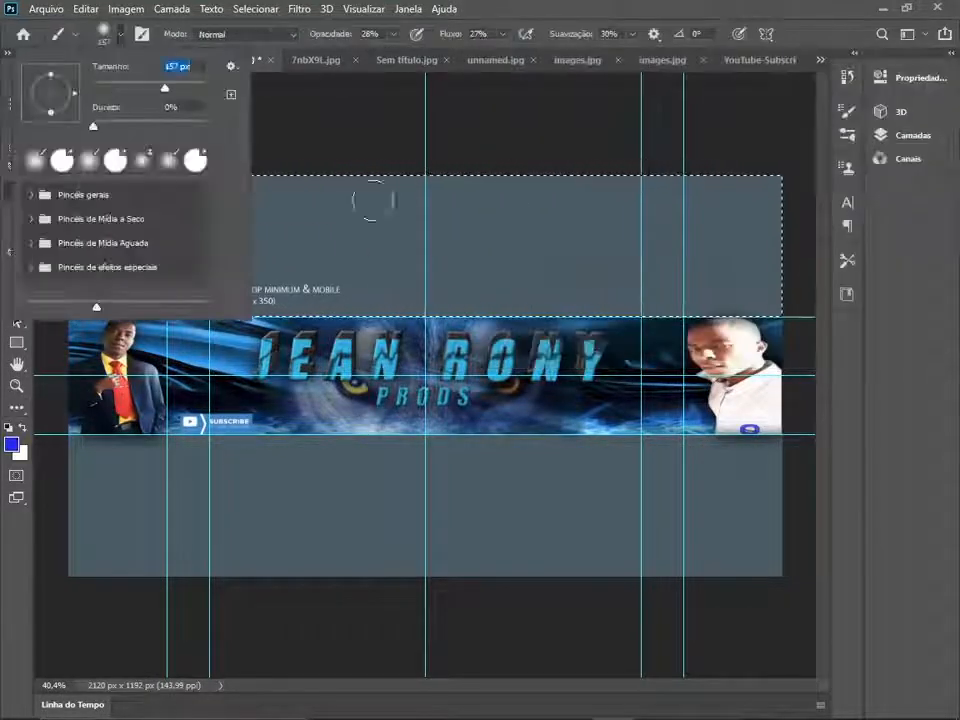
- Paint the selected area above the banner solid blue on the TV layer, using 97% opacity, 100% flow and 100% smoothing
drag(373, 200, 780, 204)
click(951, 53)
click(790, 686)
click(951, 54)
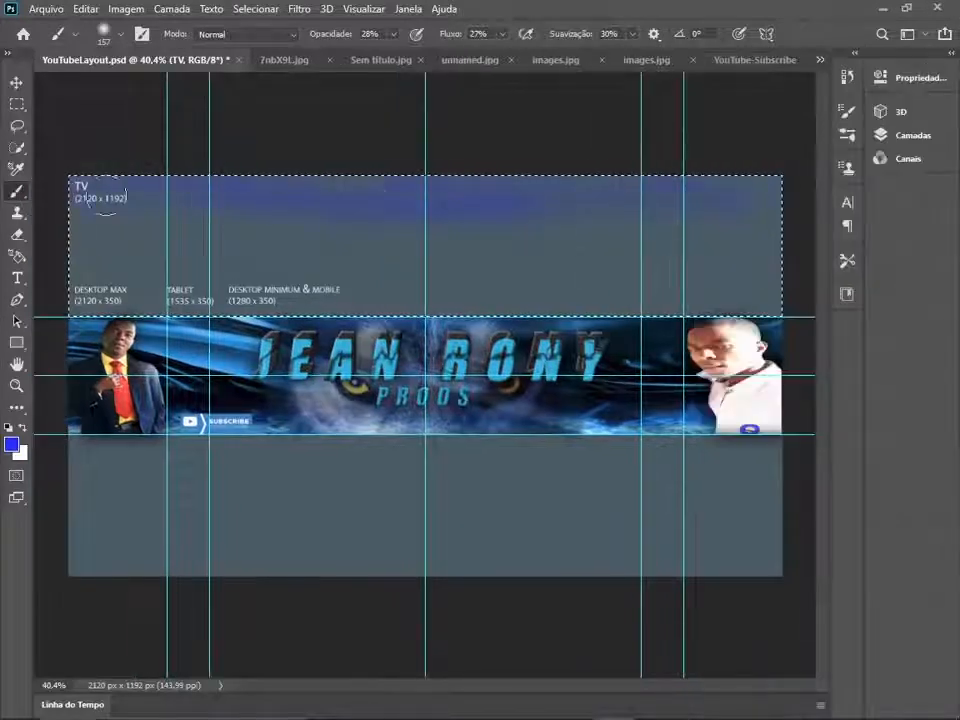
mouse_move(618, 242)
mouse_down()
mouse_move(120, 238)
mouse_move(195, 215)
mouse_up()
drag(332, 35, 520, 36)
drag(570, 35, 642, 36)
mouse_move(749, 199)
mouse_down()
mouse_move(152, 223)
mouse_move(10, 292)
mouse_move(375, 305)
mouse_move(958, 269)
mouse_move(865, 237)
mouse_up()
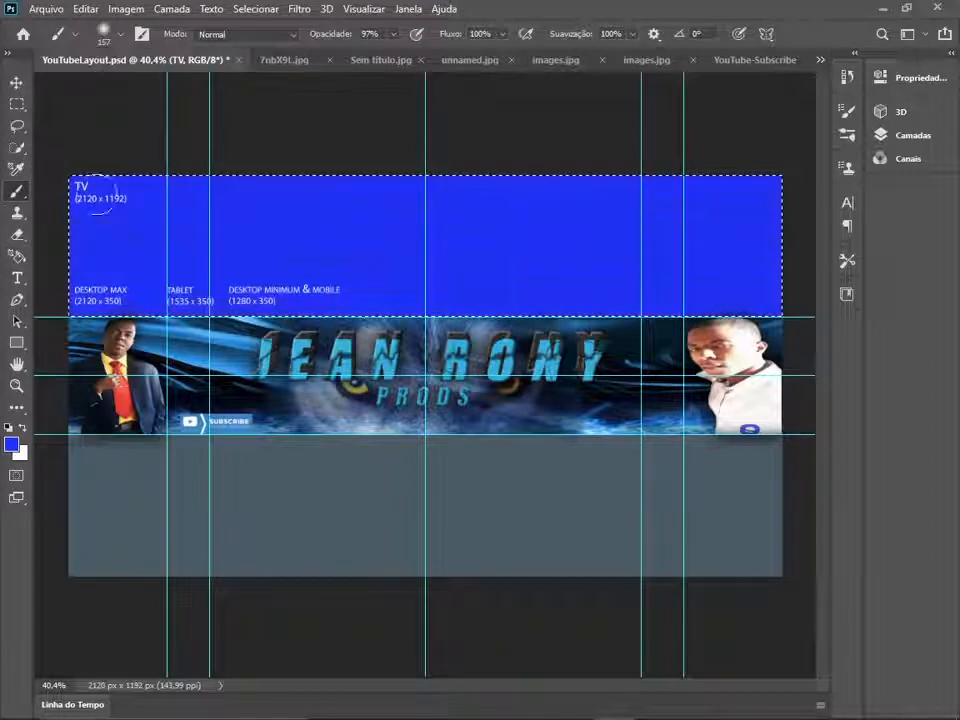
- Select the rectangular area below the banner strip and brush it solid blue on the TV layer
key(m)
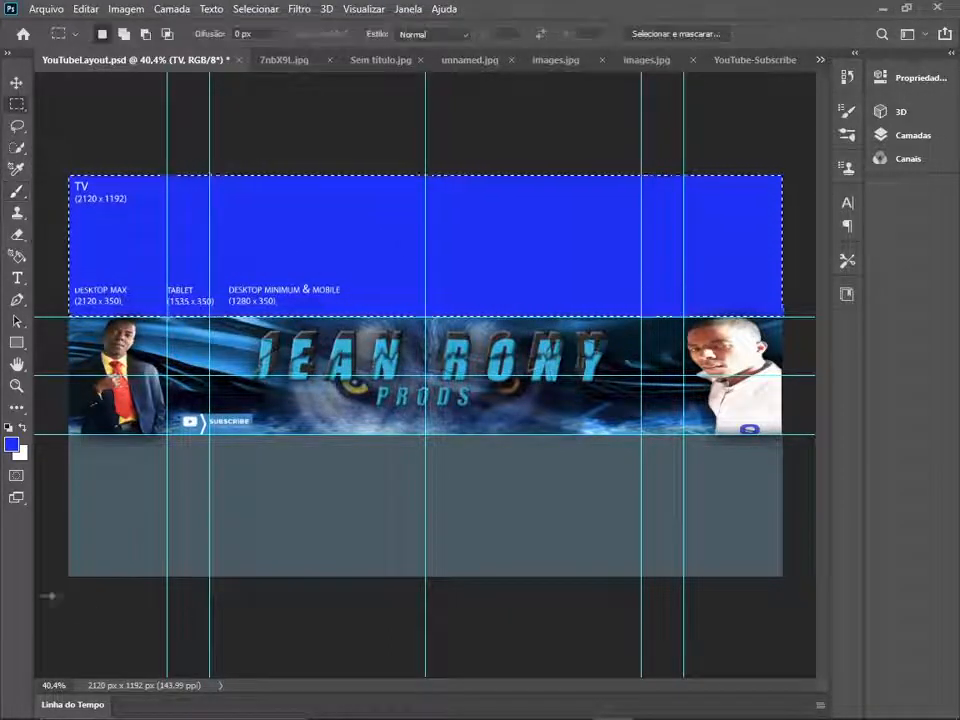
mouse_move(48, 596)
mouse_down()
mouse_move(745, 495)
mouse_move(790, 432)
mouse_up()
key(b)
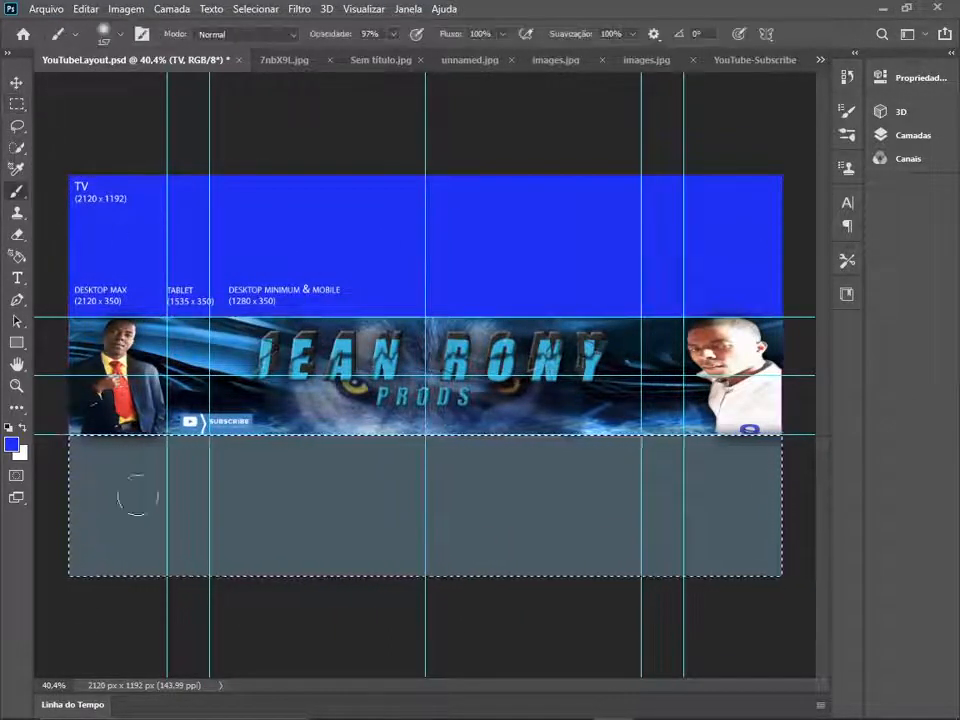
mouse_move(138, 495)
mouse_down()
mouse_move(729, 561)
mouse_move(422, 499)
mouse_move(79, 471)
mouse_move(36, 455)
mouse_move(90, 467)
mouse_move(817, 490)
mouse_up()
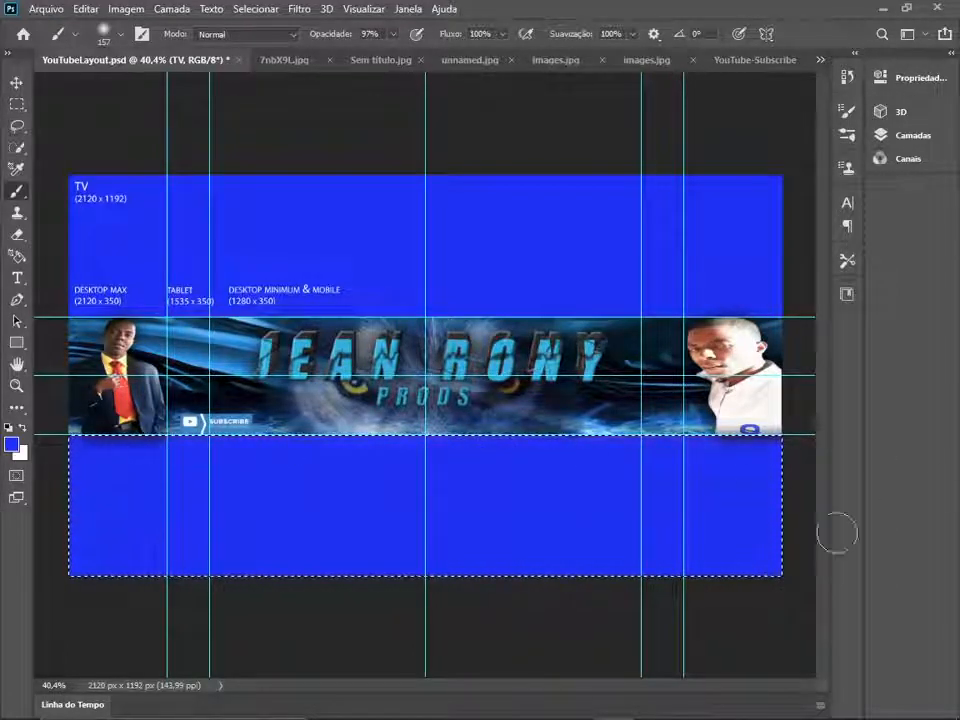
- Reselect the area above the banner and paint it blue on Camada 1, covering the device size labels
click(951, 54)
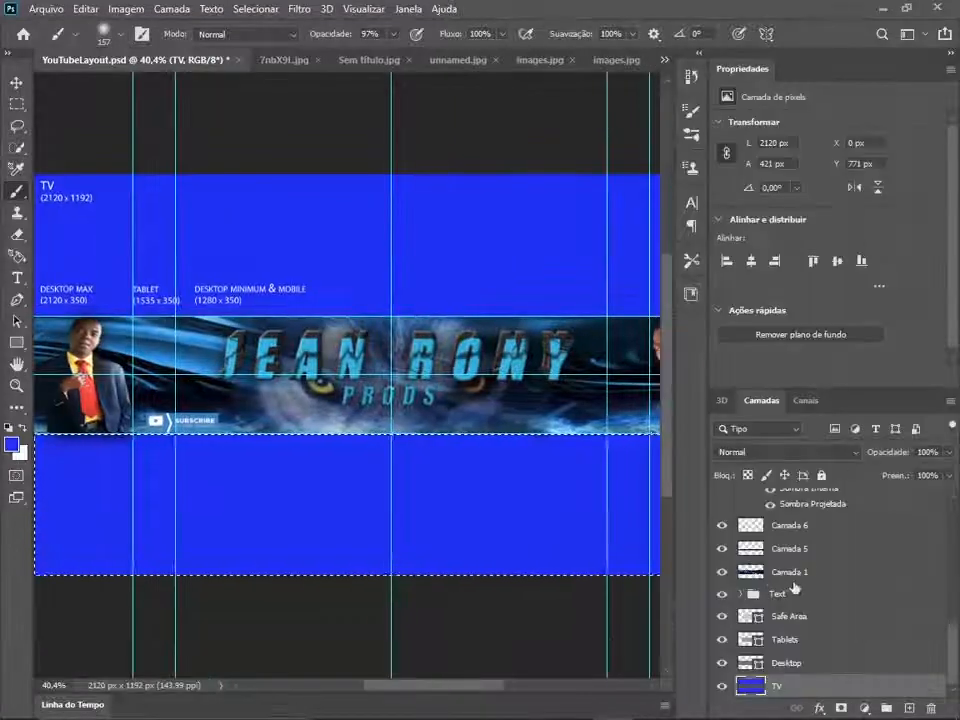
click(792, 549)
click(818, 575)
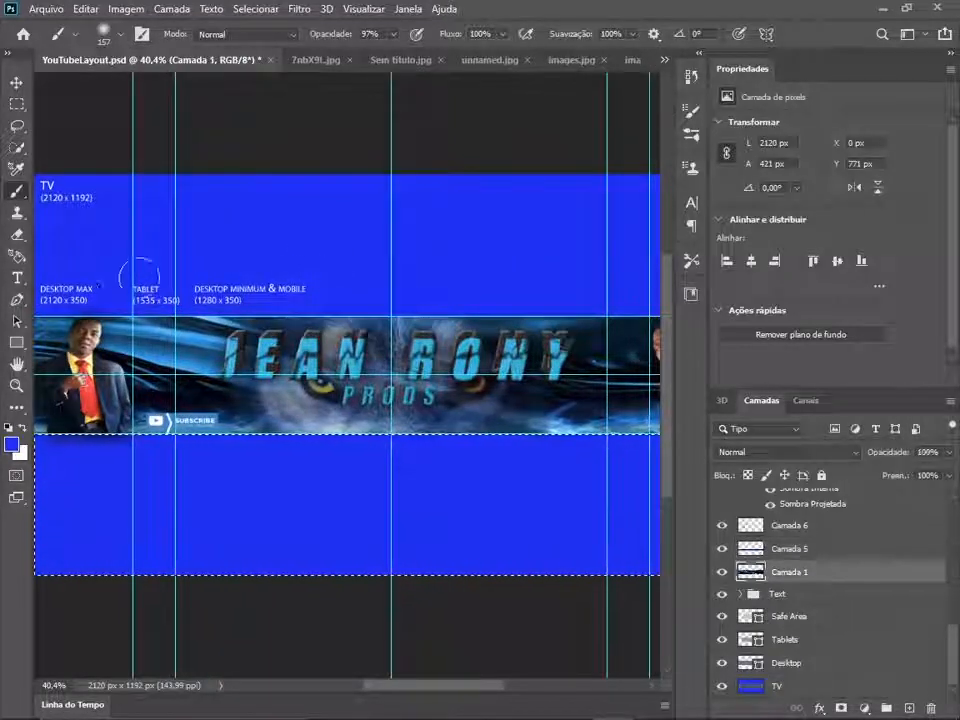
key(m)
click(951, 54)
drag(67, 175, 777, 303)
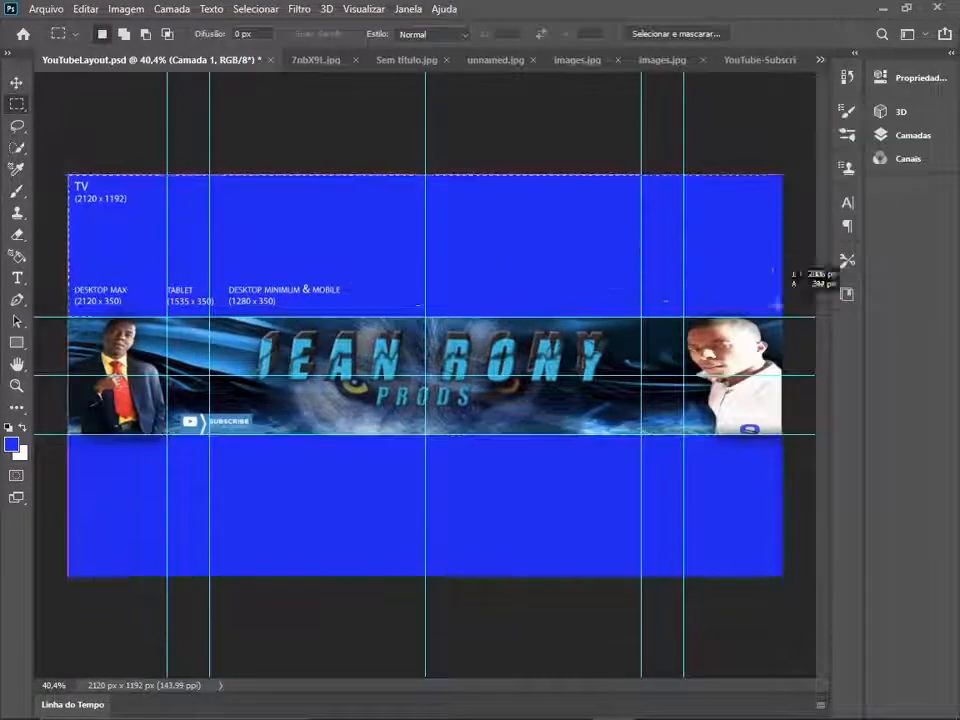
click(19, 192)
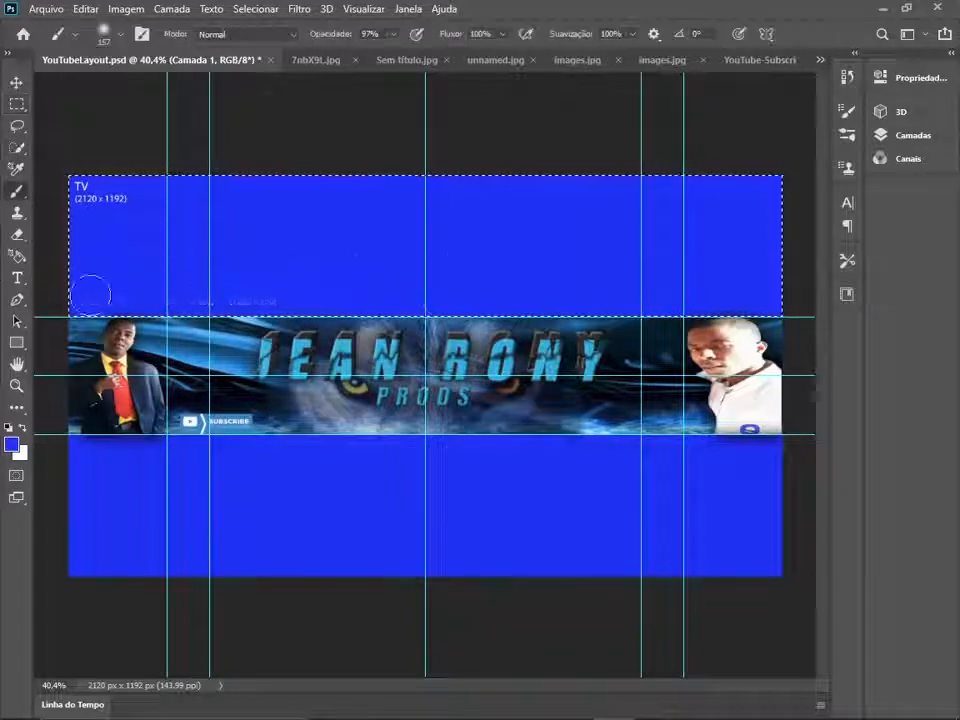
- Make Camada 2, the layer with inner and drop shadow effects above Camada 6, the active layer
click(951, 54)
scroll(812, 606, up, 2)
click(790, 557)
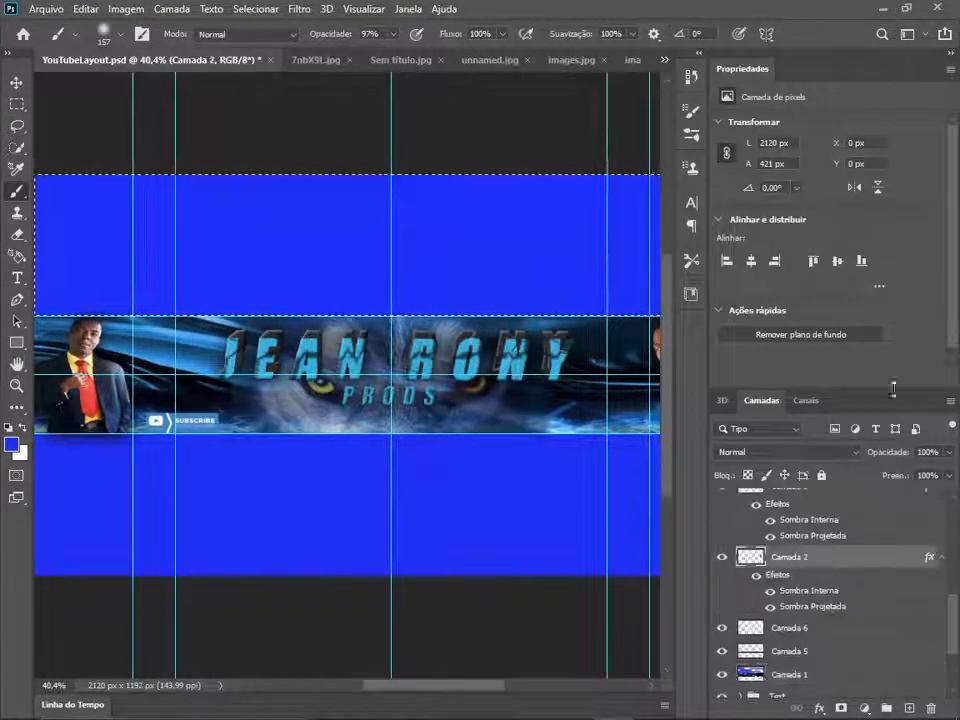
click(951, 54)
mouse_move(167, 150)
mouse_down()
mouse_move(81, 185)
mouse_move(89, 287)
mouse_move(169, 236)
mouse_move(156, 201)
mouse_up()
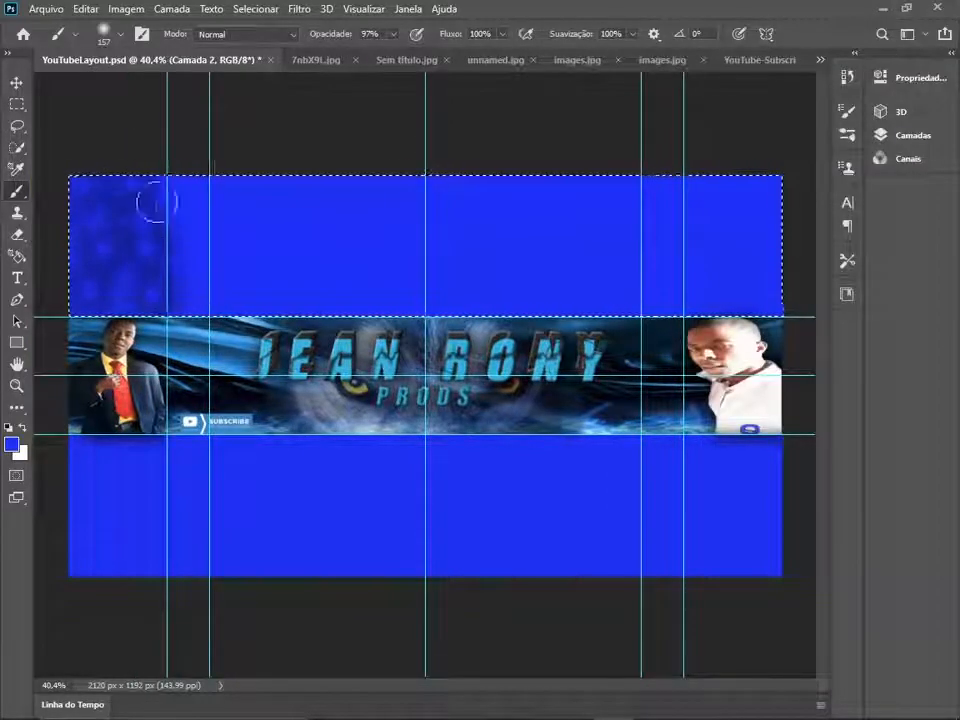
key(ctrl+z)
key(ctrl+z)
key(ctrl+z)
- Set the Brush size to 297 px and paint a spotted blue texture across the selected area above the banner on Camada 2
click(120, 34)
text(297)
key(Return)
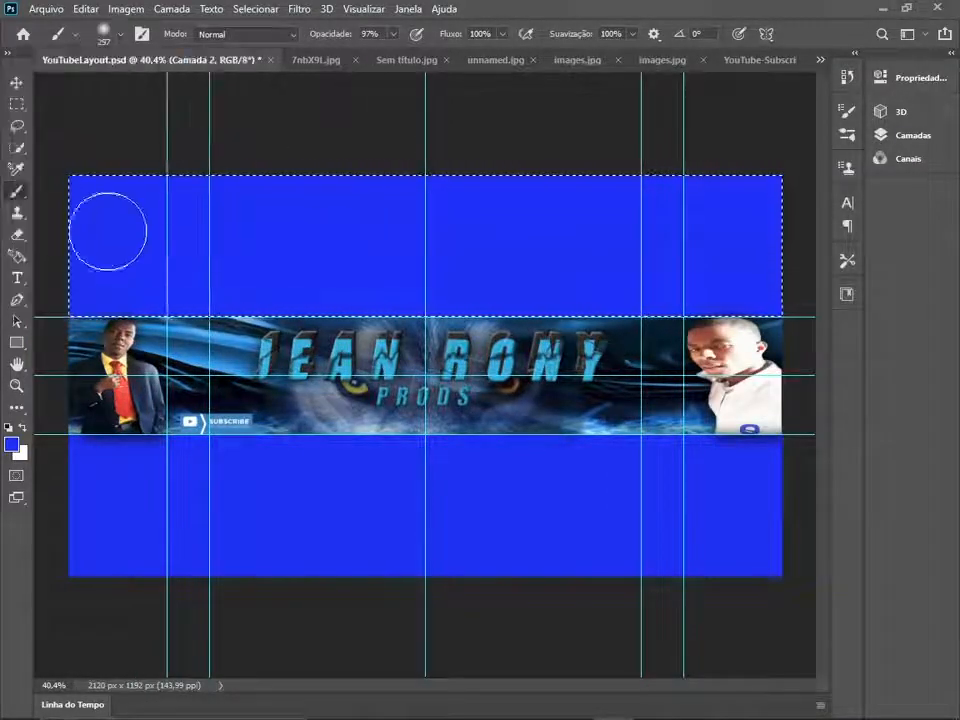
mouse_move(107, 231)
mouse_down()
mouse_move(183, 228)
mouse_move(263, 268)
mouse_move(343, 227)
mouse_move(430, 258)
mouse_move(498, 212)
mouse_move(727, 274)
mouse_up()
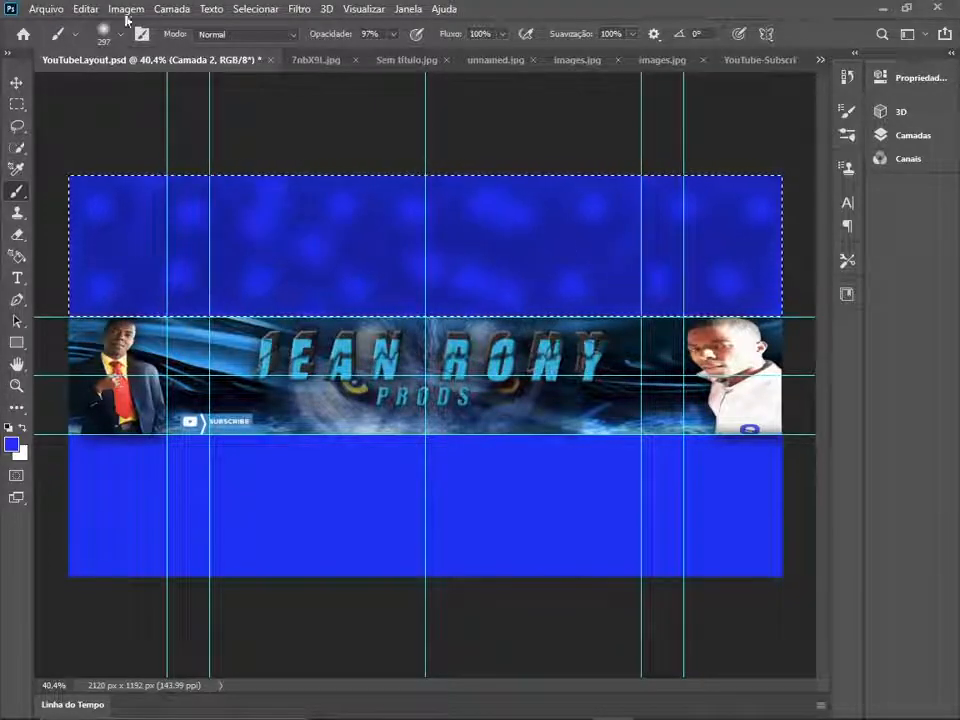
- Make a rectangular selection of the canvas area below the banner strip
click(950, 54)
click(950, 54)
click(17, 104)
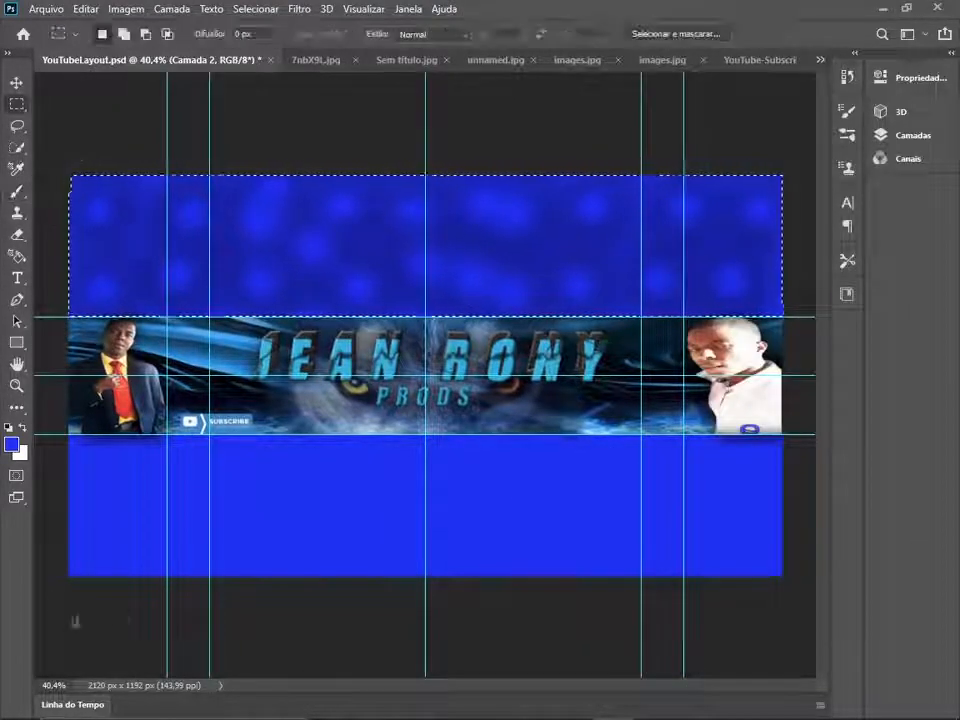
drag(74, 621, 783, 434)
- Paint a matching spotted blue texture across the selected lower area on Camada 3 with the 297 px brush
click(950, 54)
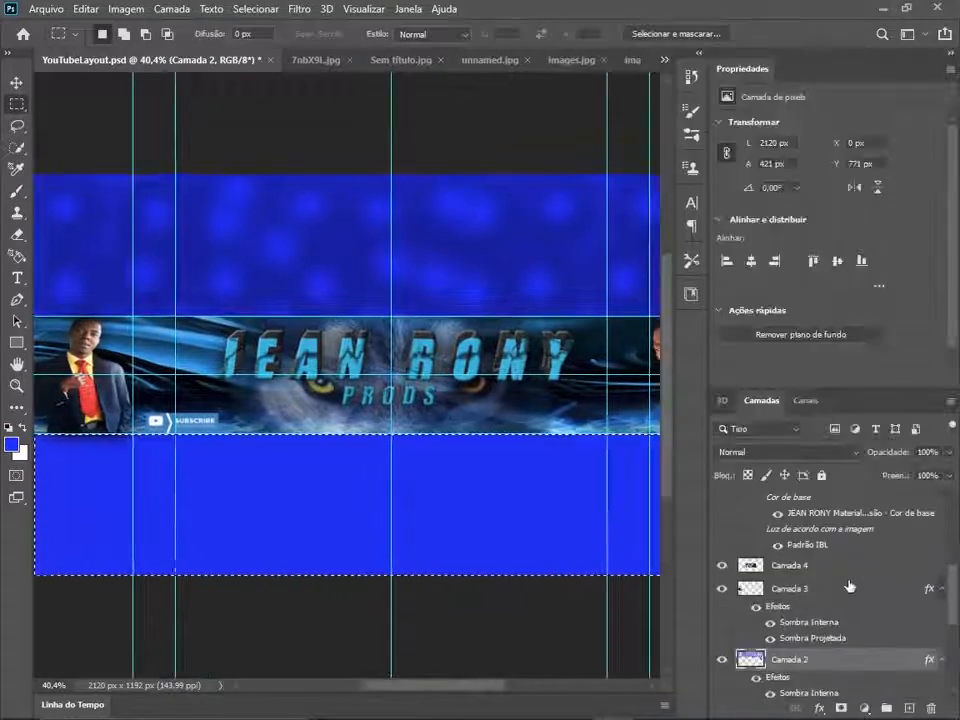
click(849, 587)
click(951, 55)
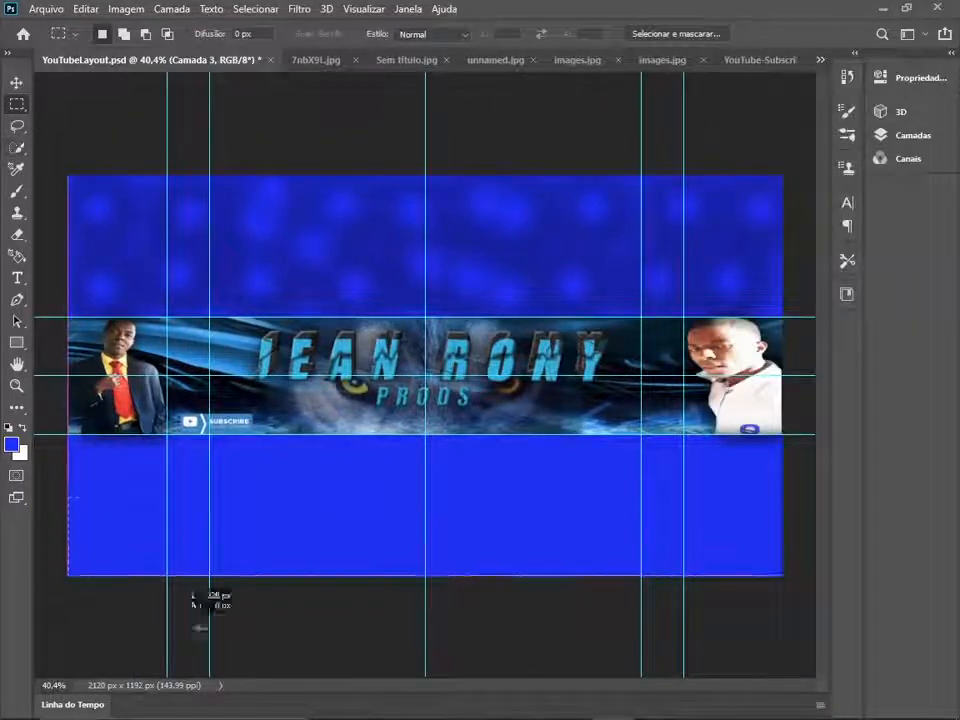
click(18, 193)
mouse_move(85, 510)
mouse_down()
mouse_move(155, 532)
mouse_move(256, 489)
mouse_move(311, 502)
mouse_move(320, 541)
mouse_move(489, 506)
mouse_move(467, 556)
mouse_move(559, 528)
mouse_move(646, 540)
mouse_move(723, 485)
mouse_move(542, 583)
mouse_up()
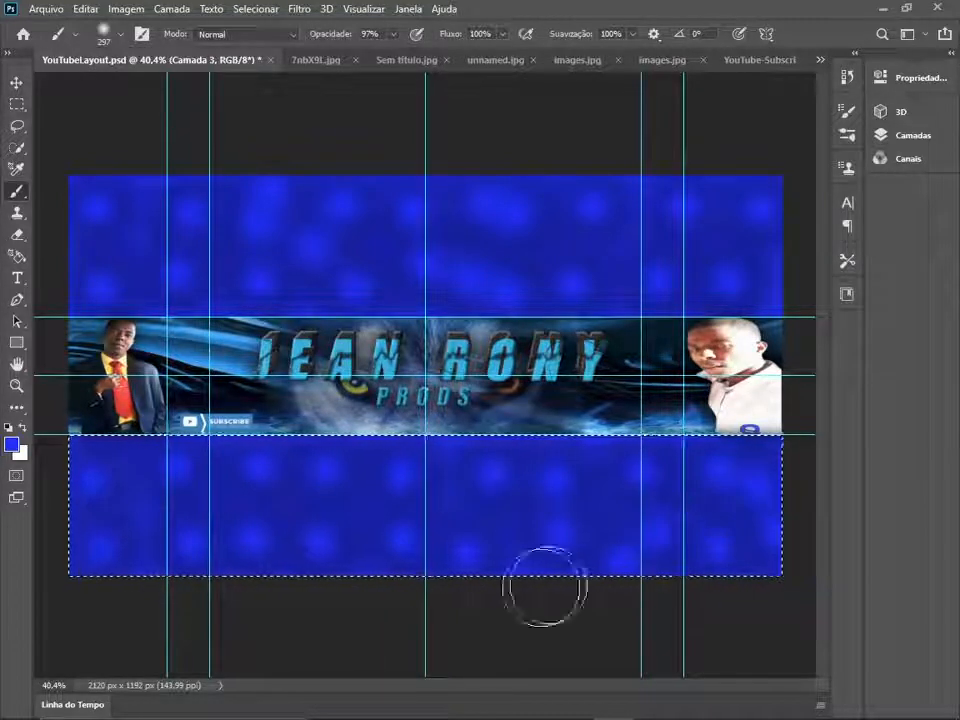
- Hide the guides and clear the selection to show the finished banner
click(364, 8)
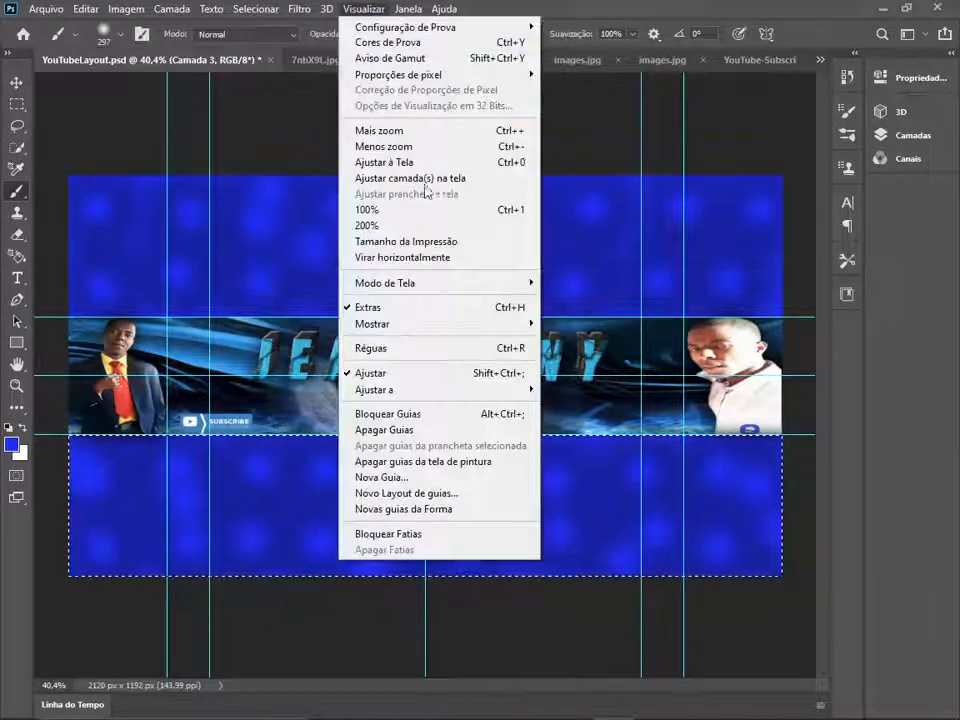
mouse_move(381, 328)
click(575, 352)
key(ctrl+d)
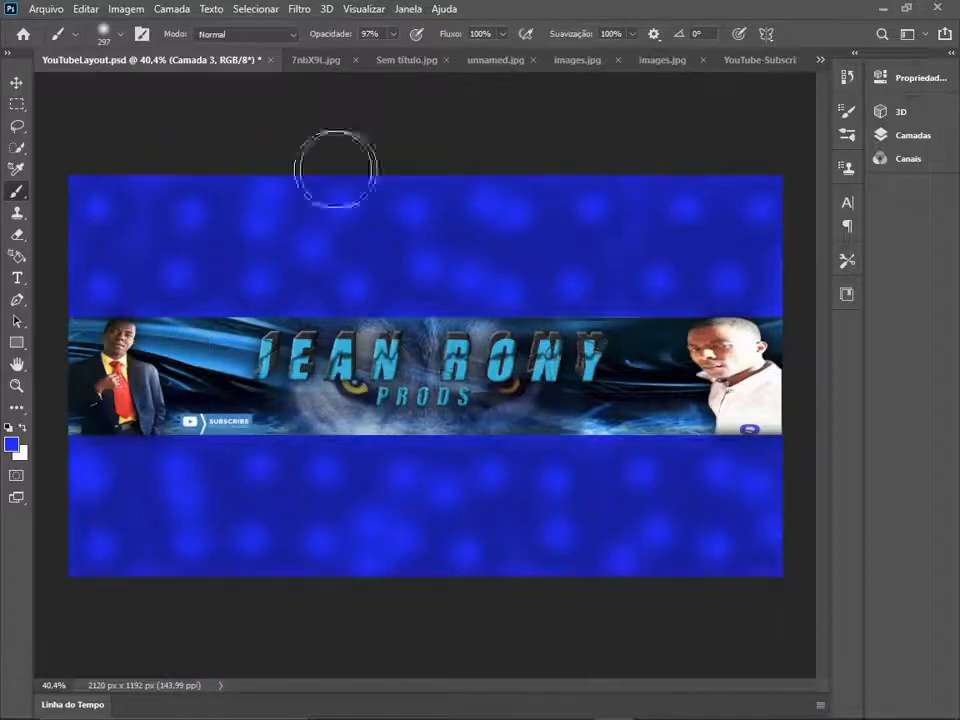
key(w)
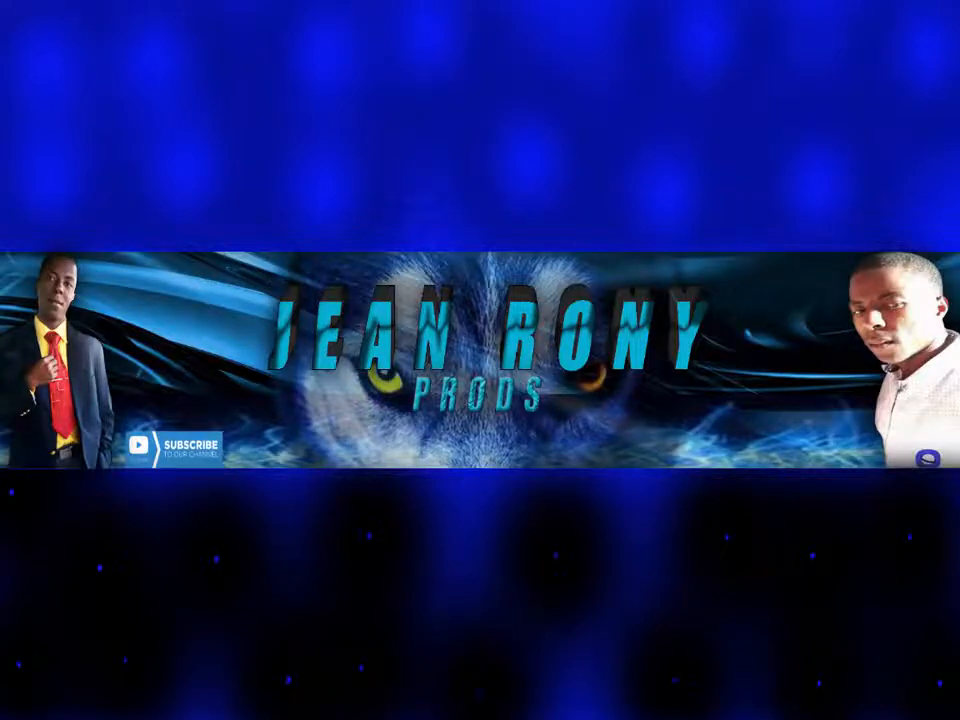